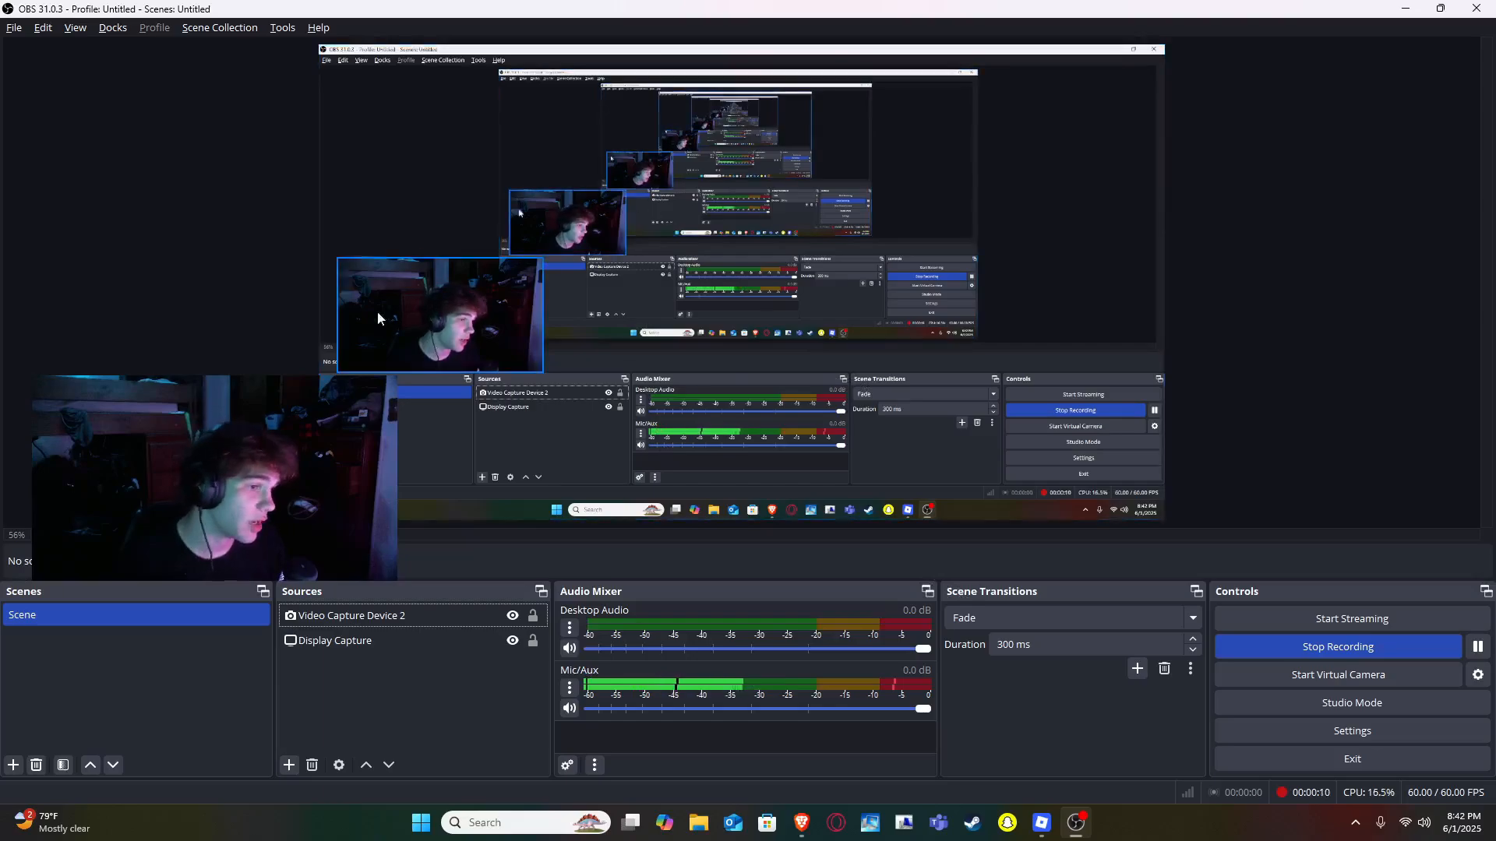
- Switch to the browser with Pixlr Editor and create a new 1080p HD video canvas of 1920 x 1080 px
mouse_move(802, 823)
left_click(798, 710)
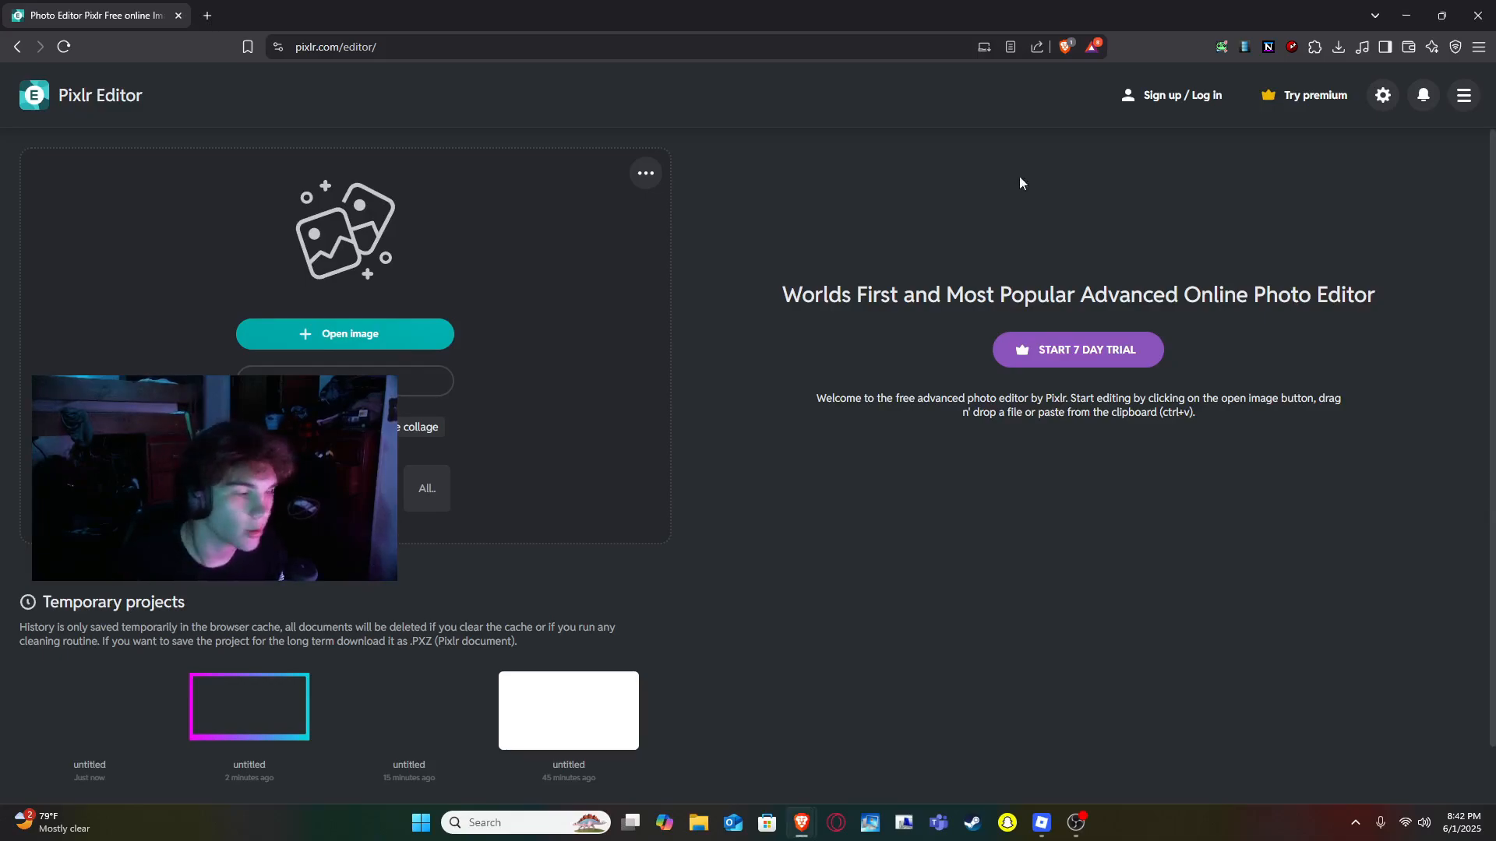
left_click(414, 384)
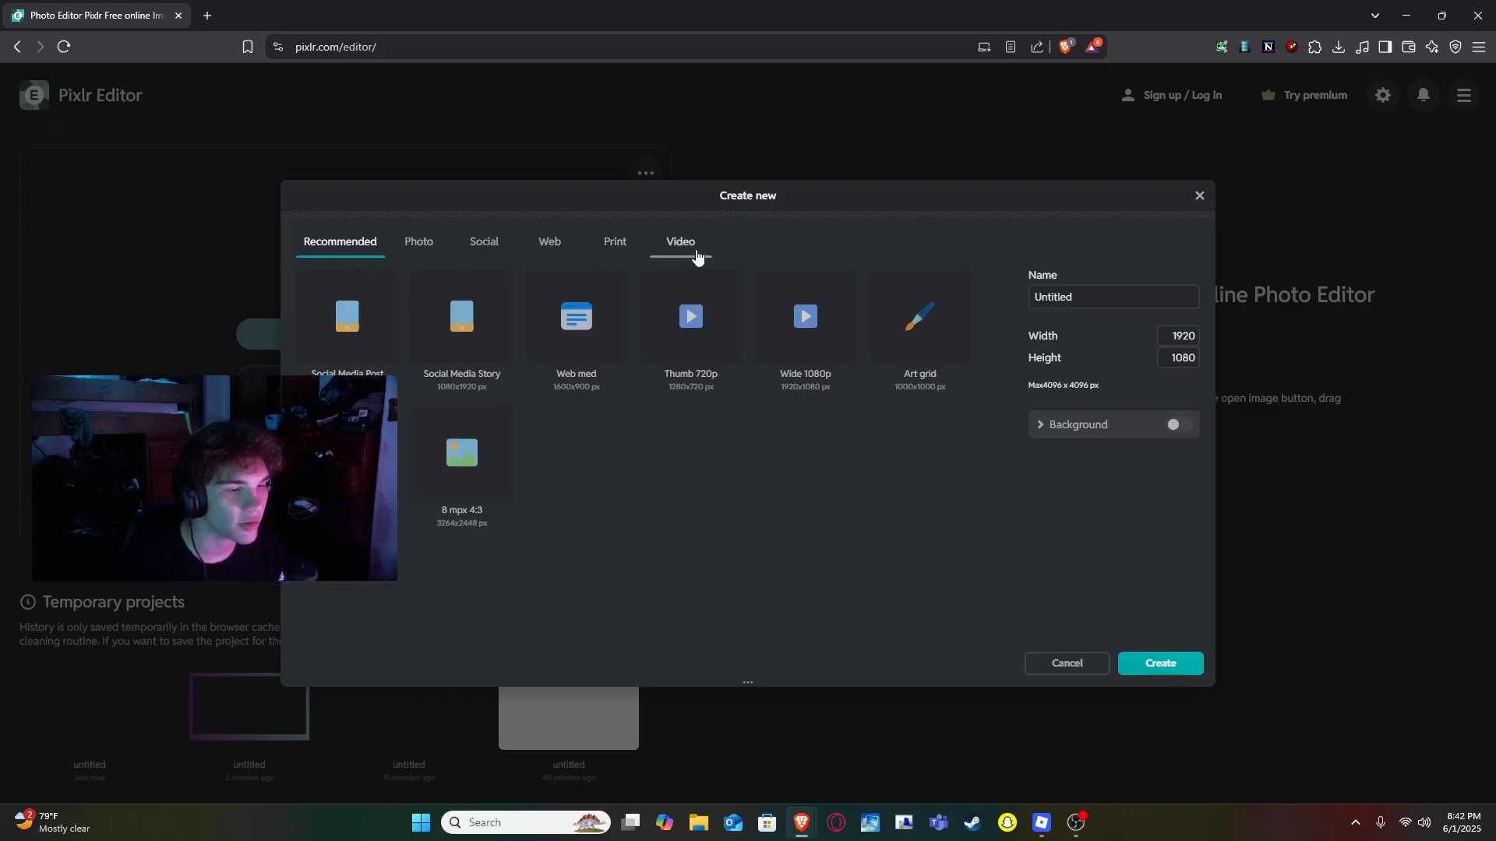
left_click(698, 258)
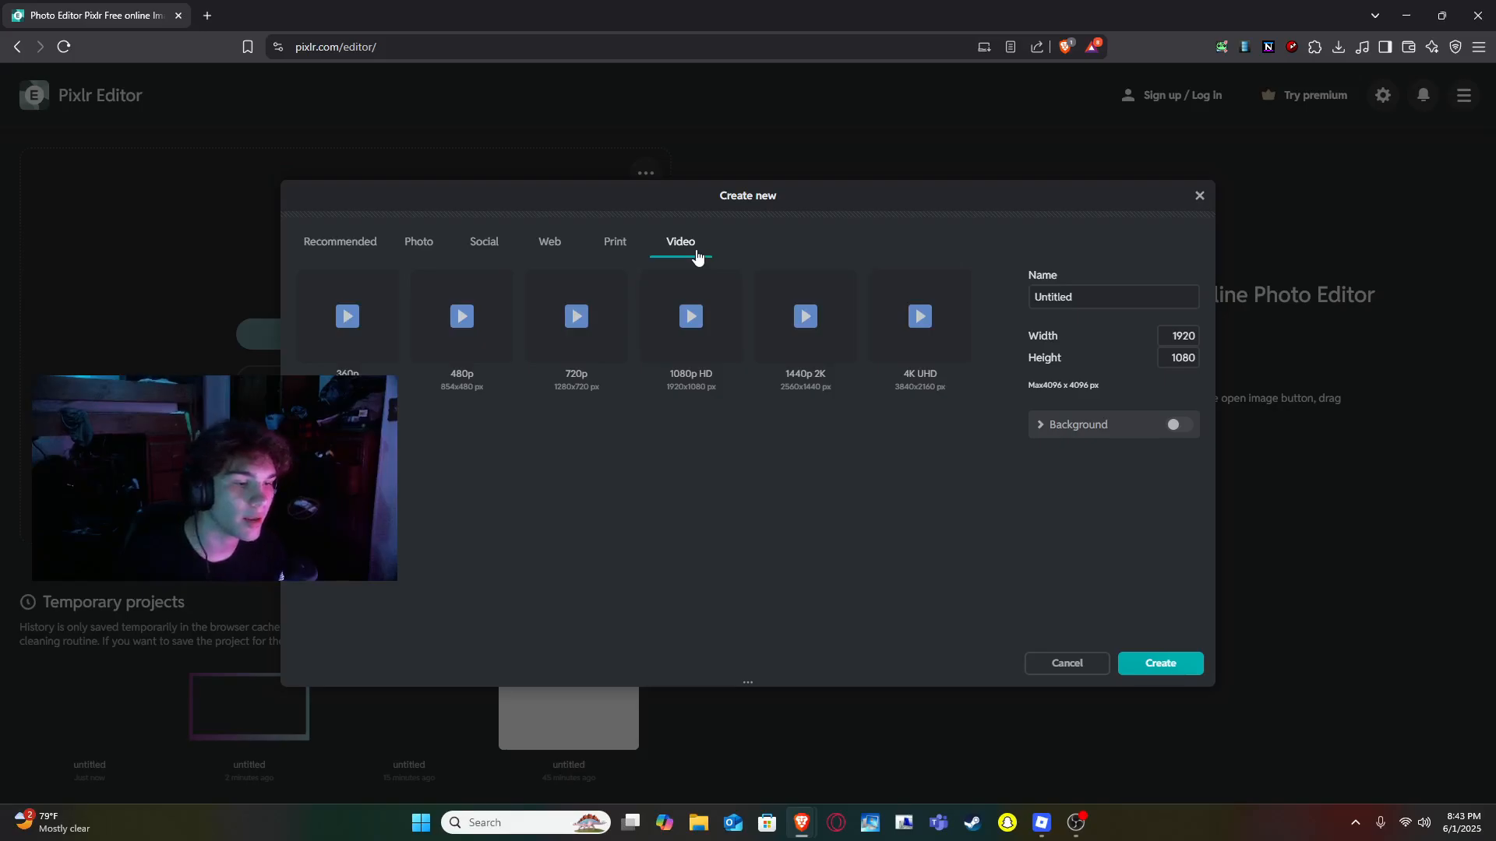
left_click(692, 313)
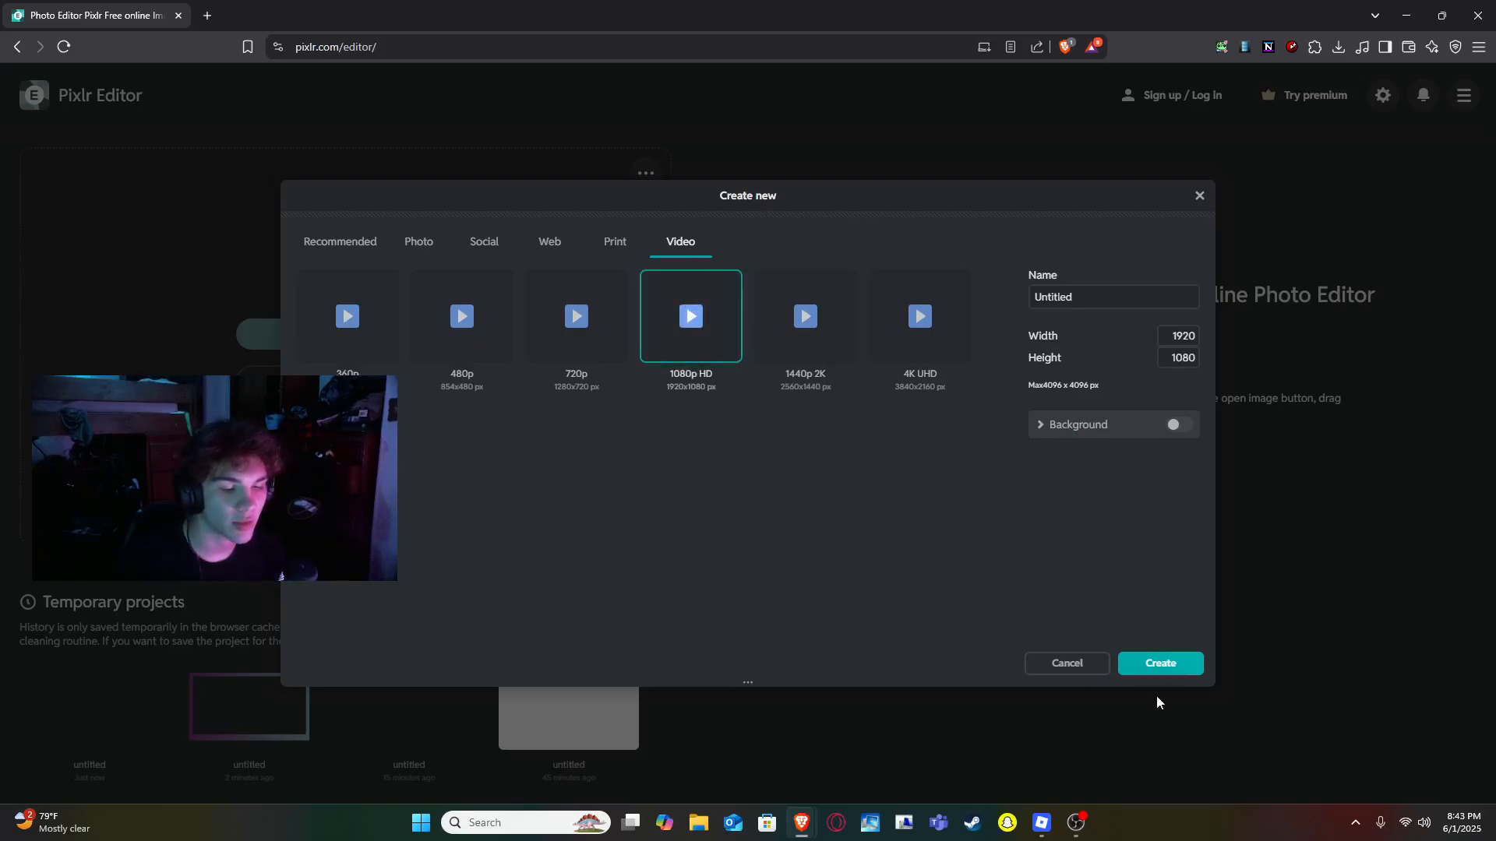
left_click(1178, 667)
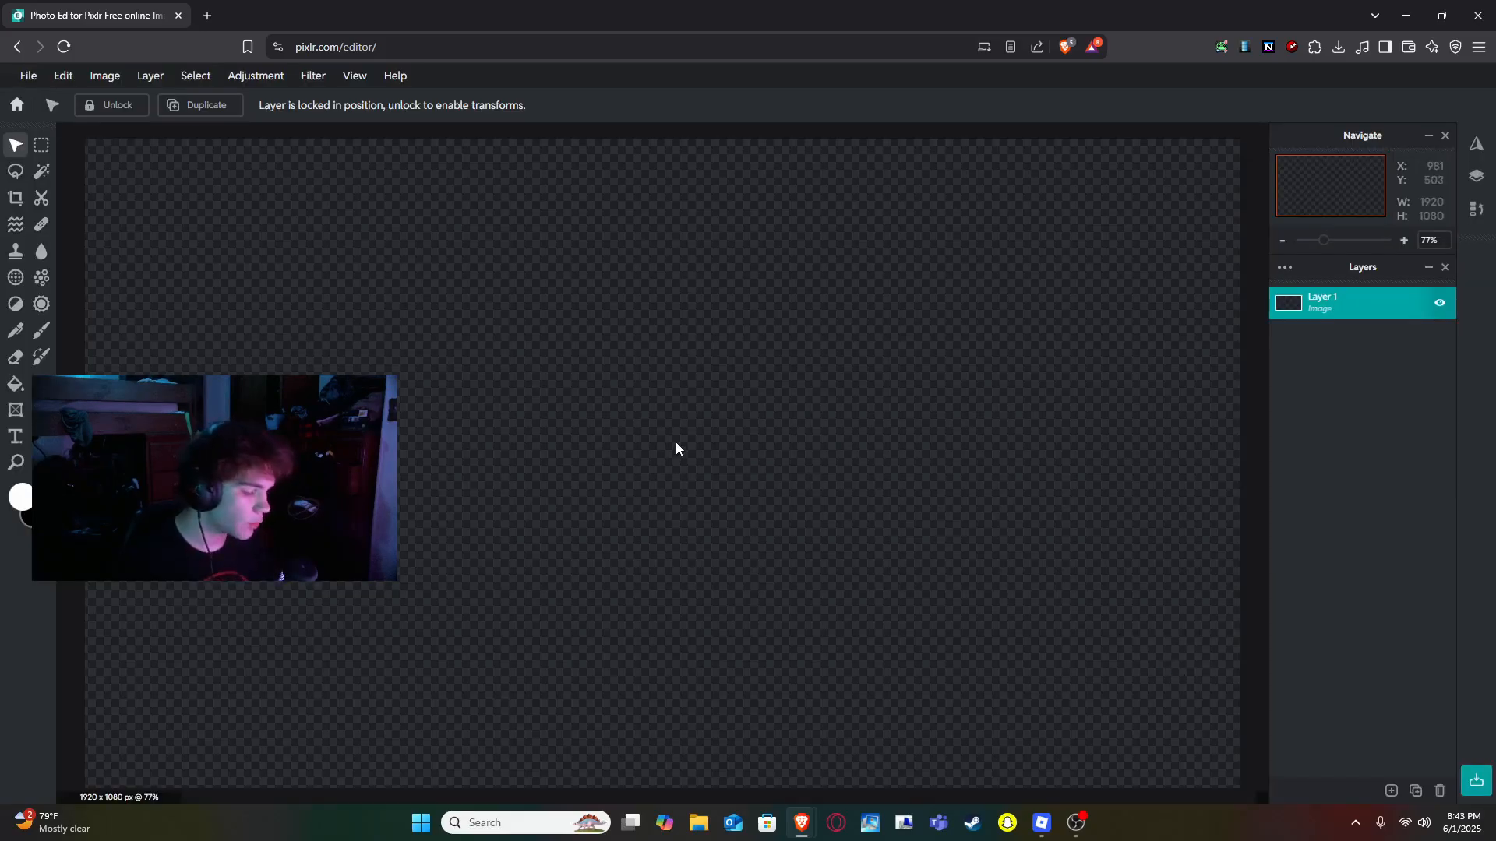
- Draw a white rectangle shape covering the whole canvas
key("u")
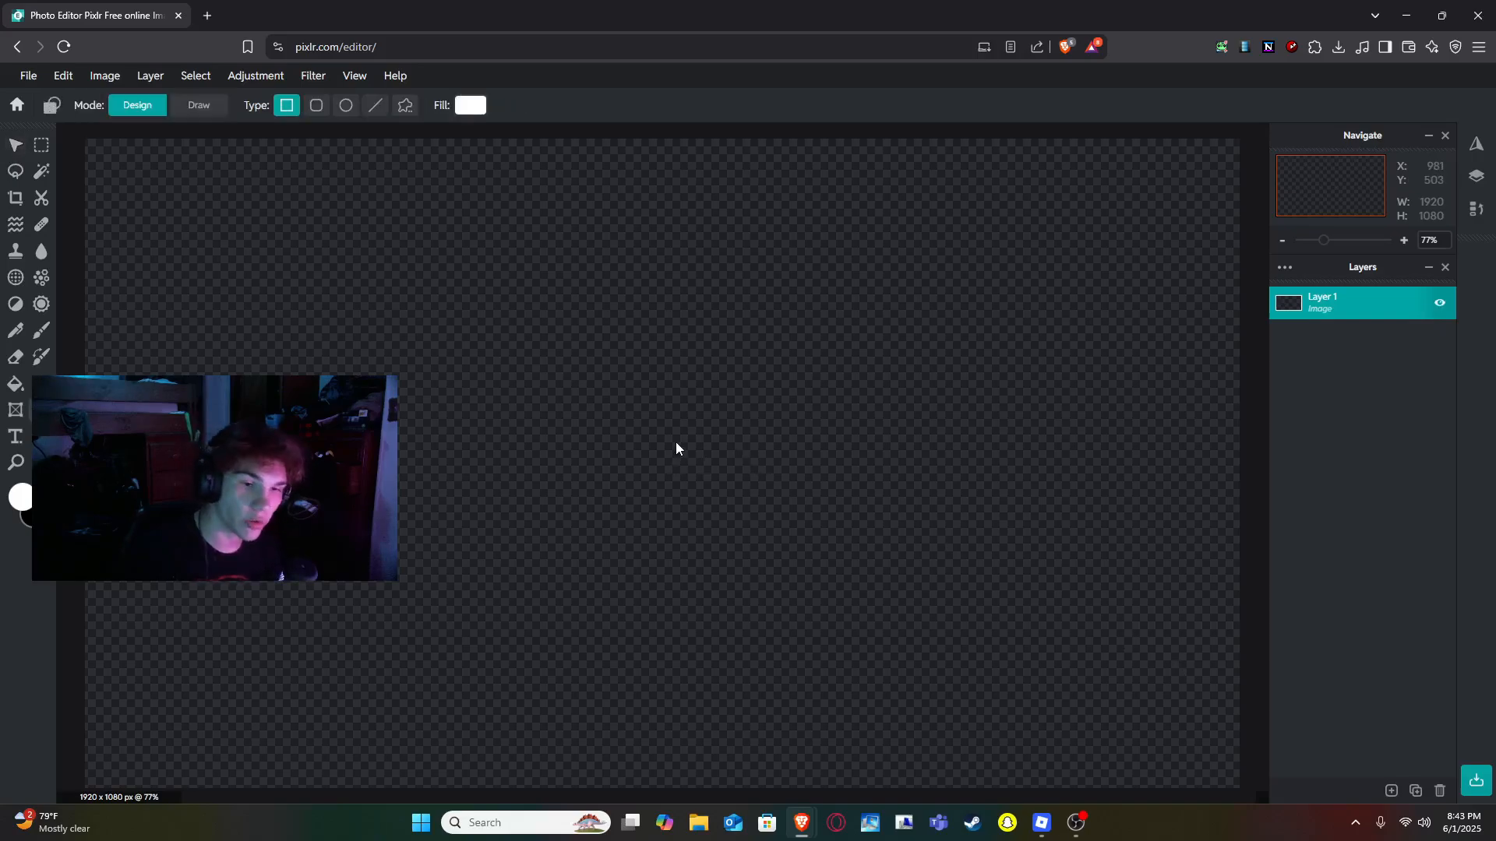
scroll(250, 293, "down", 2)
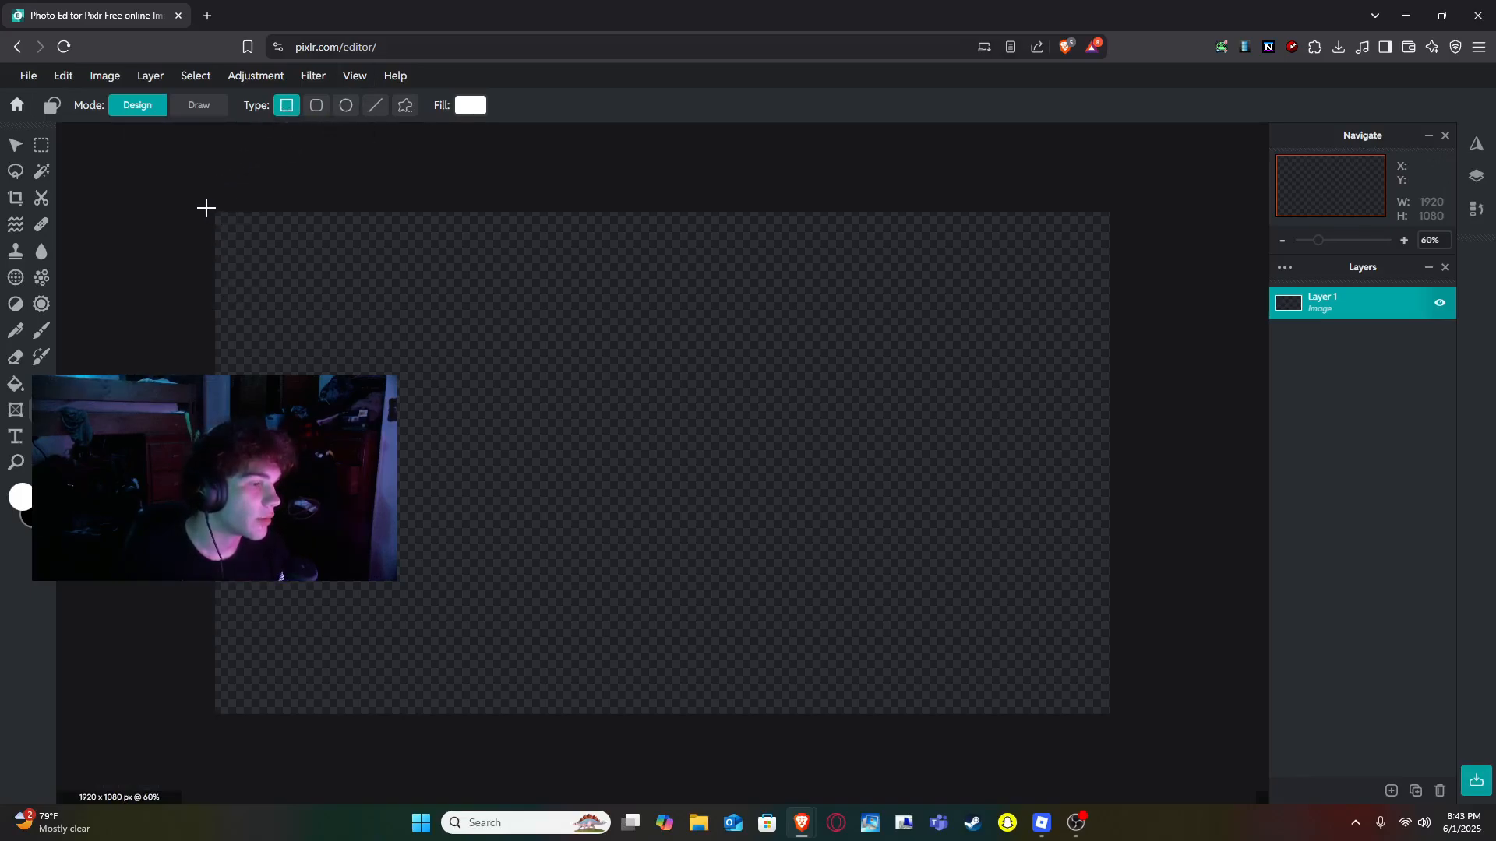
left_click_drag(215, 211, 1109, 714)
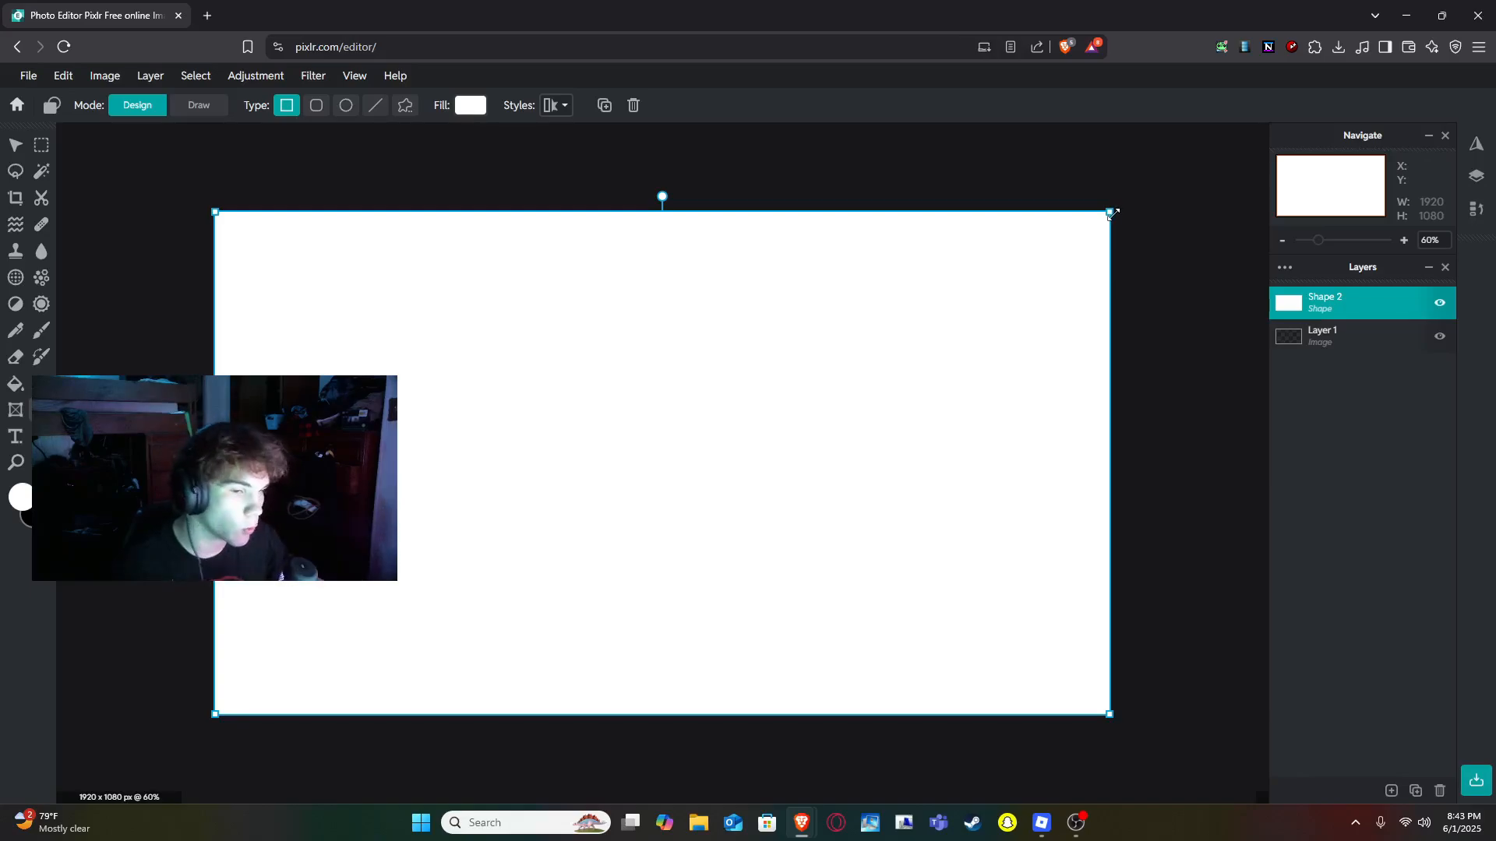
left_click_drag(1114, 214, 1113, 215)
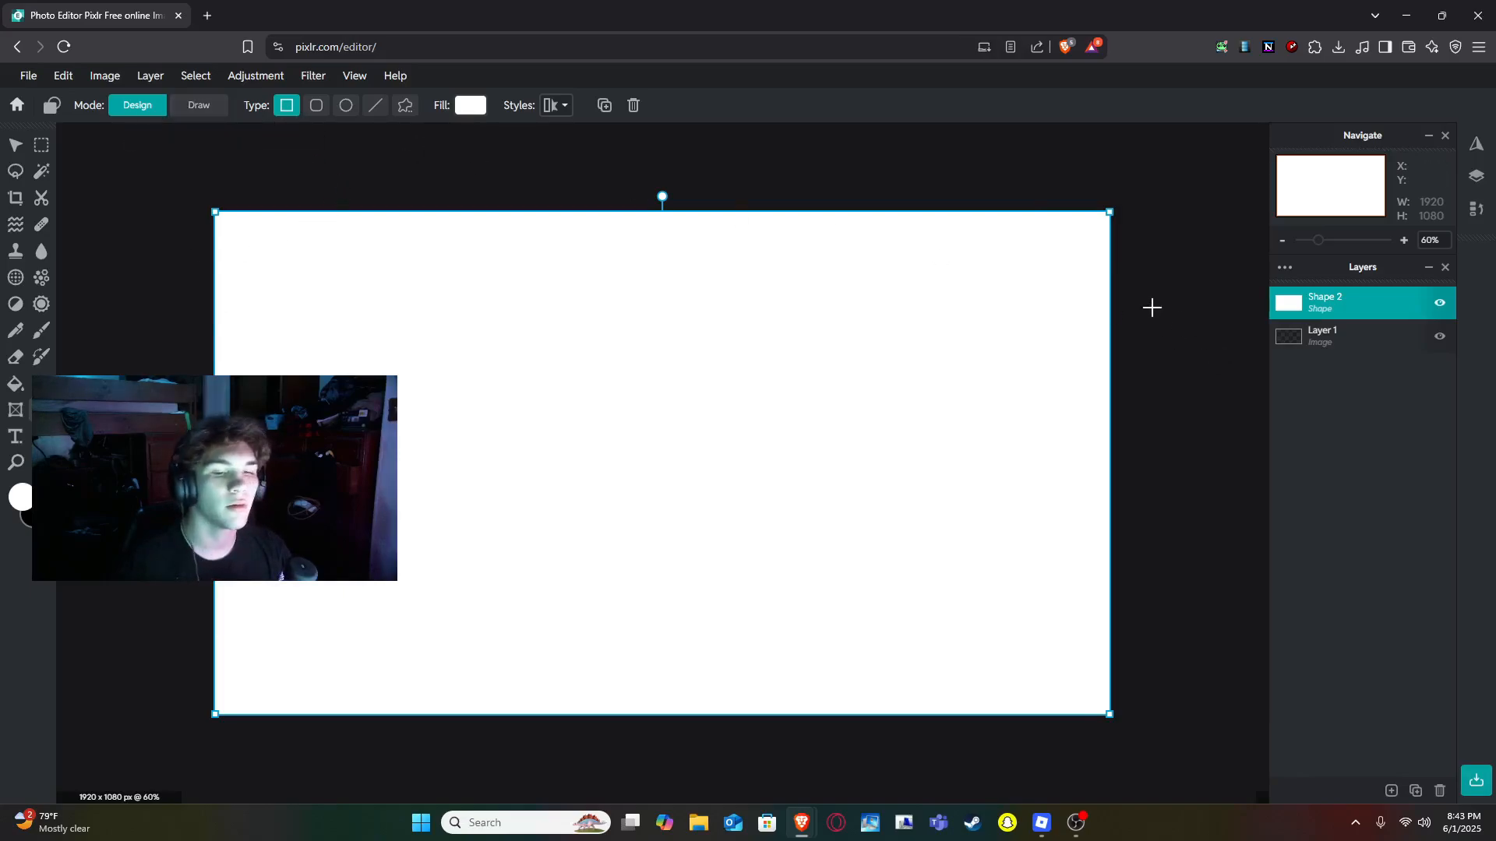
- Rasterize the rectangle layer and fill it with the magenta-to-cyan linear gradient preset
mouse_move(150, 81)
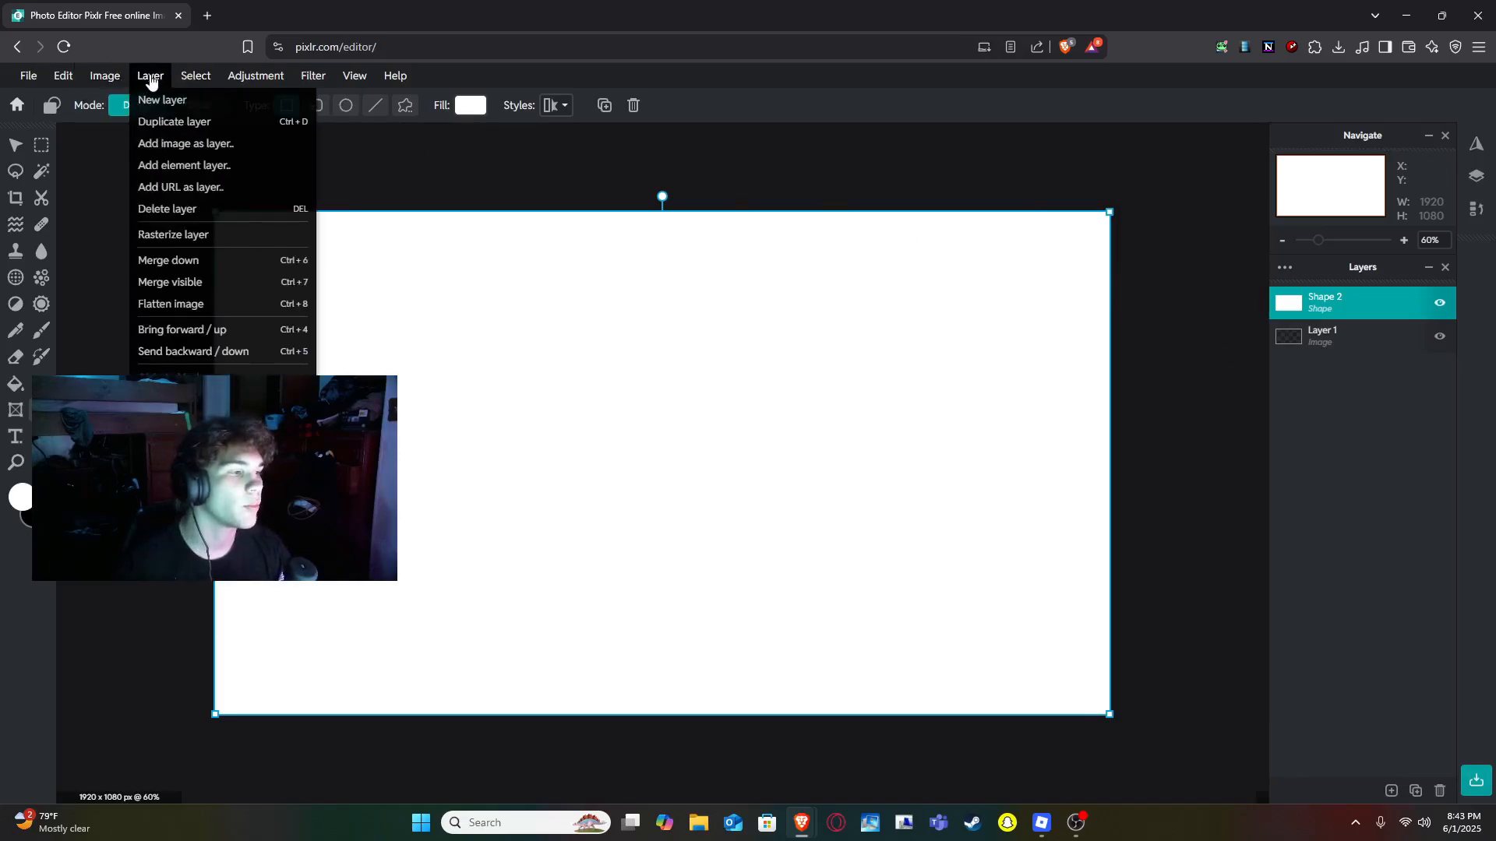
left_click(189, 242)
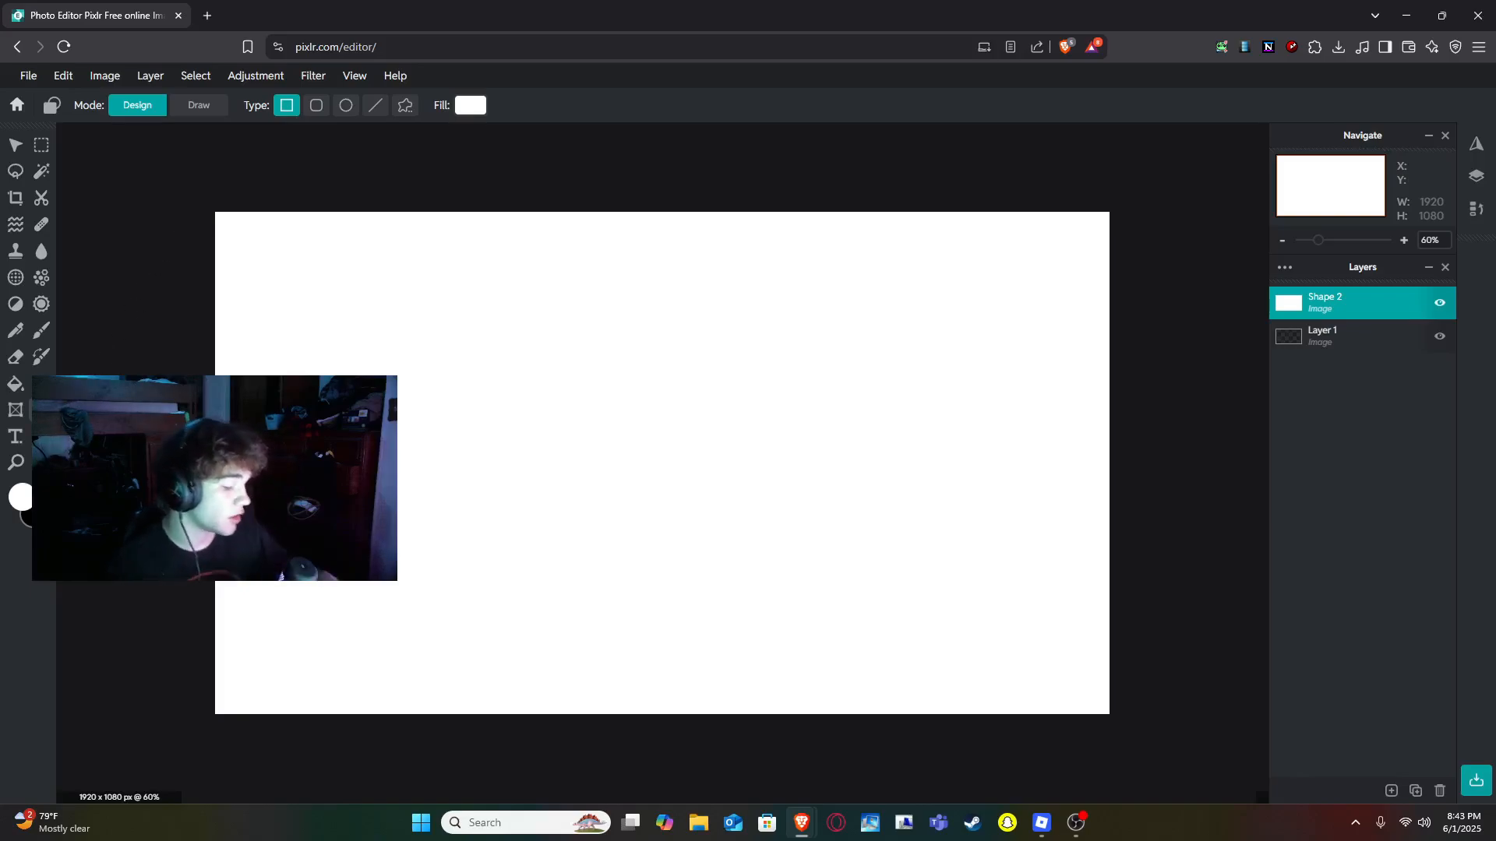
left_click(41, 383)
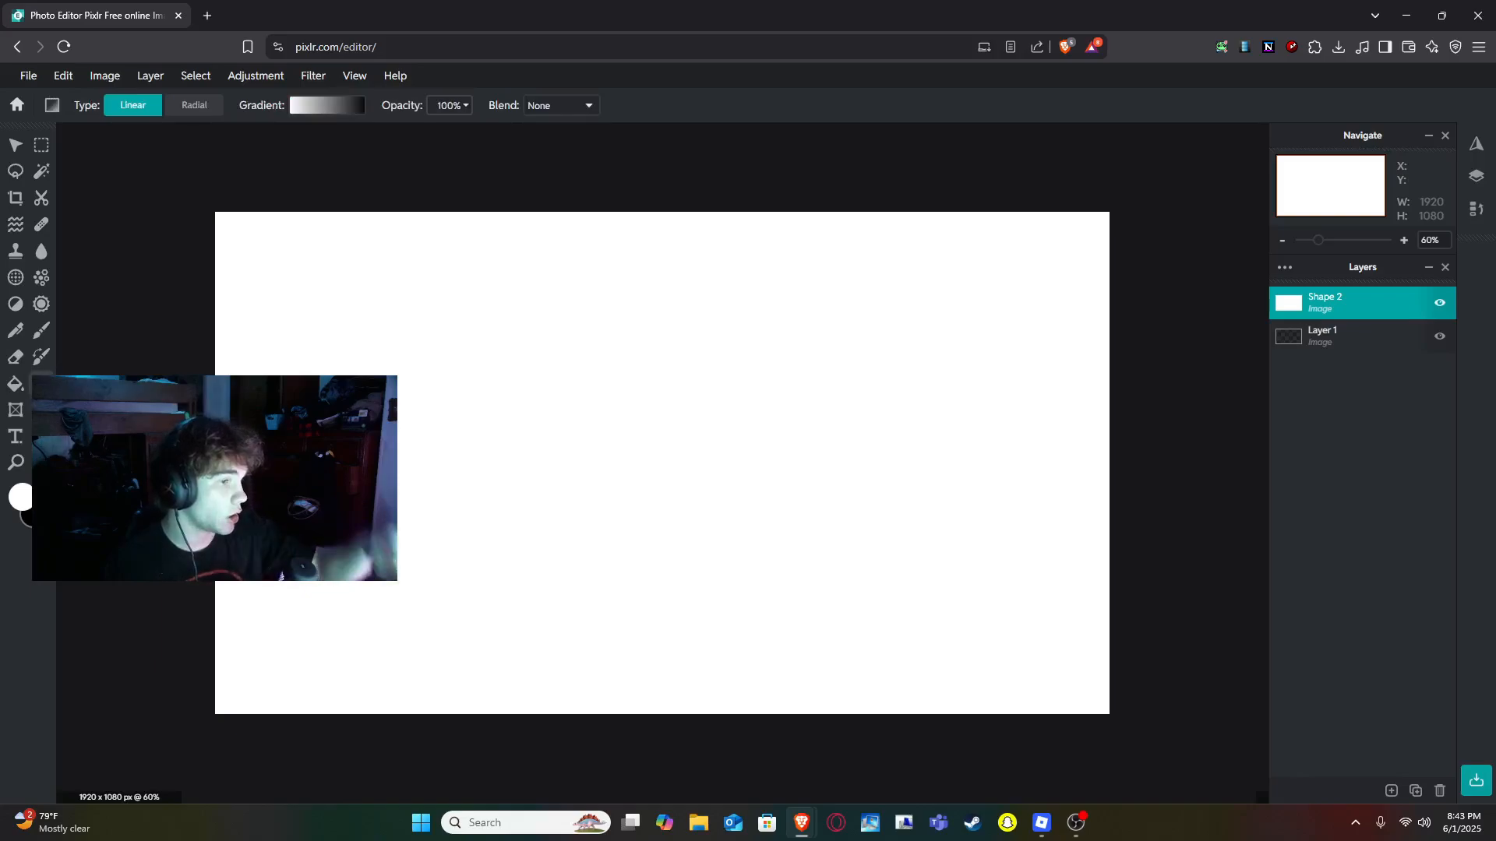
left_click(351, 108)
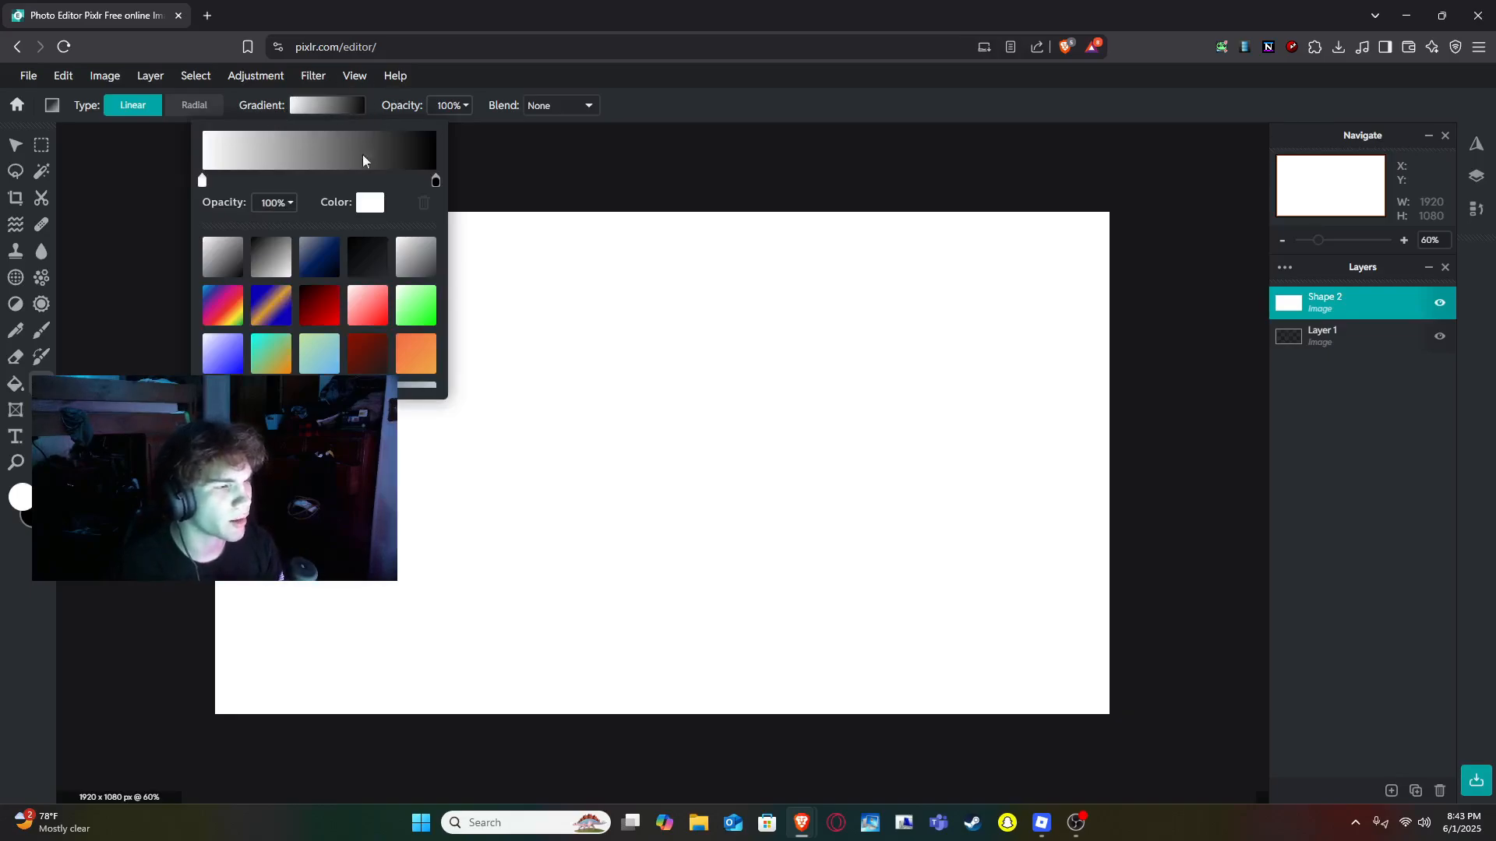
scroll(321, 257, "down", 2)
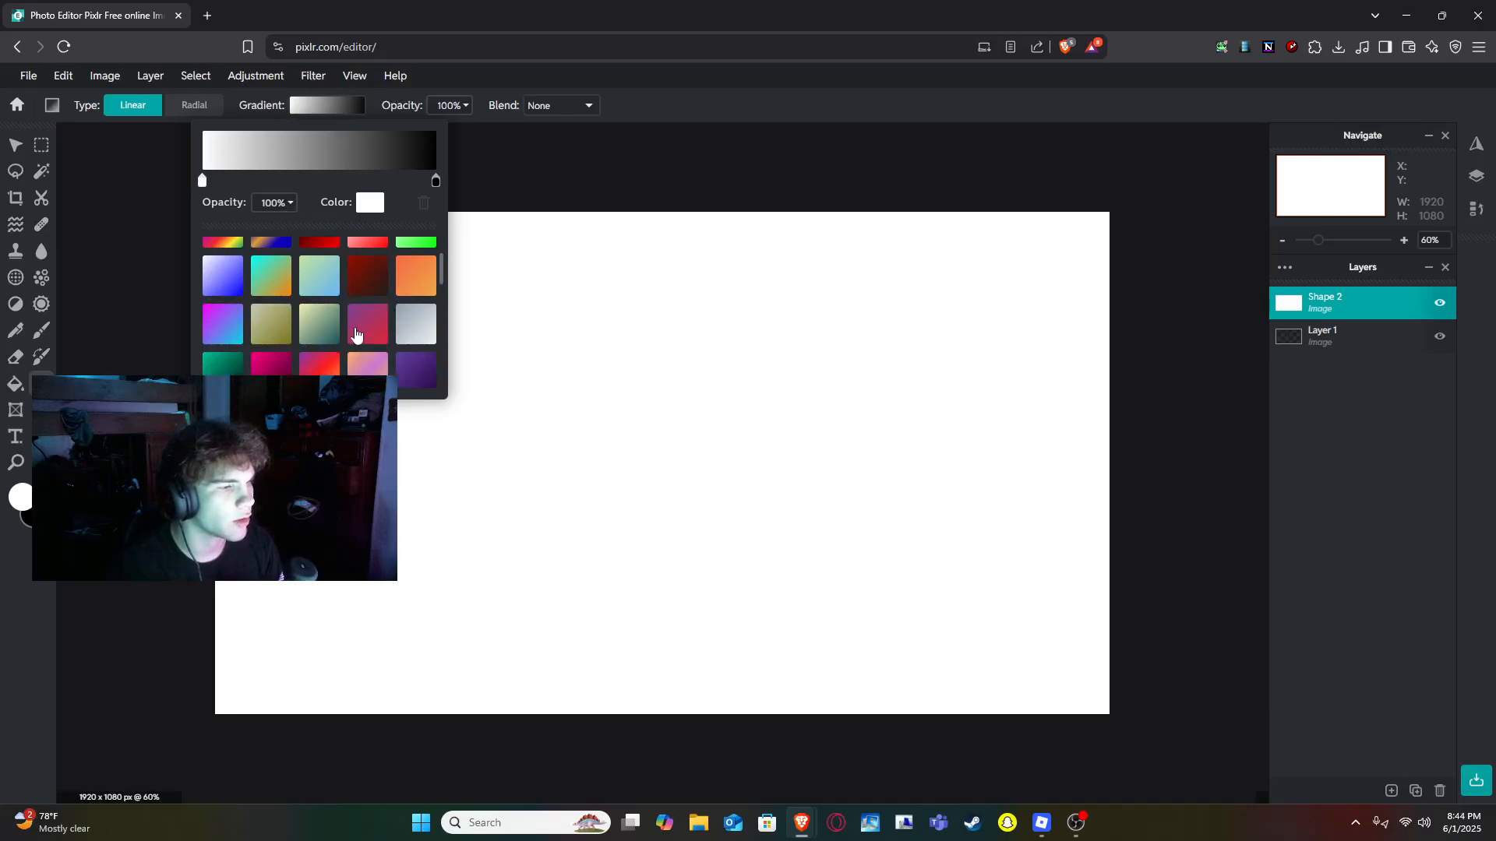
scroll(356, 334, "up", 2)
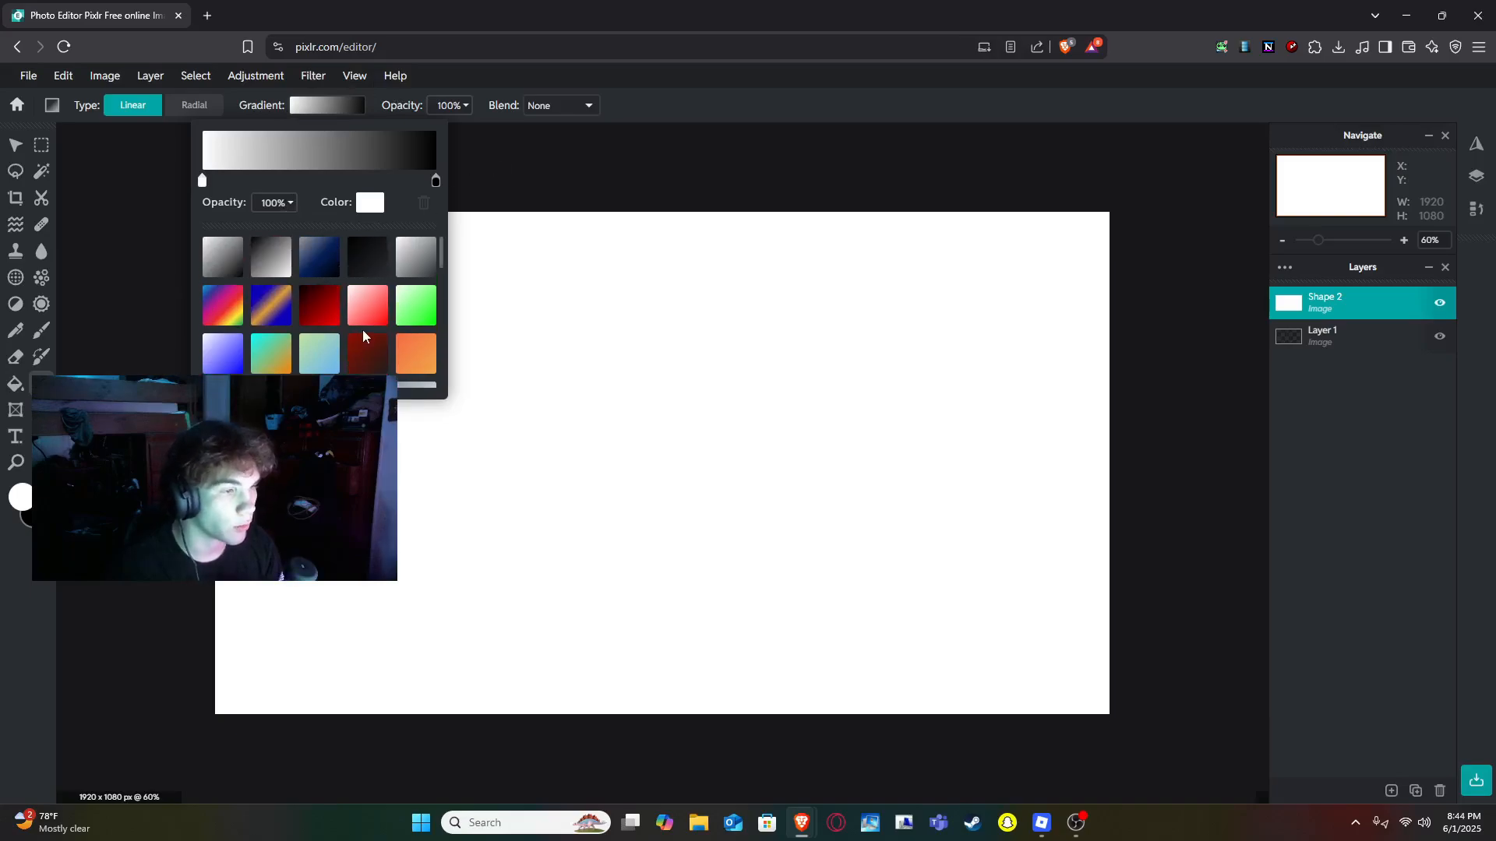
scroll(363, 337, "down", 2)
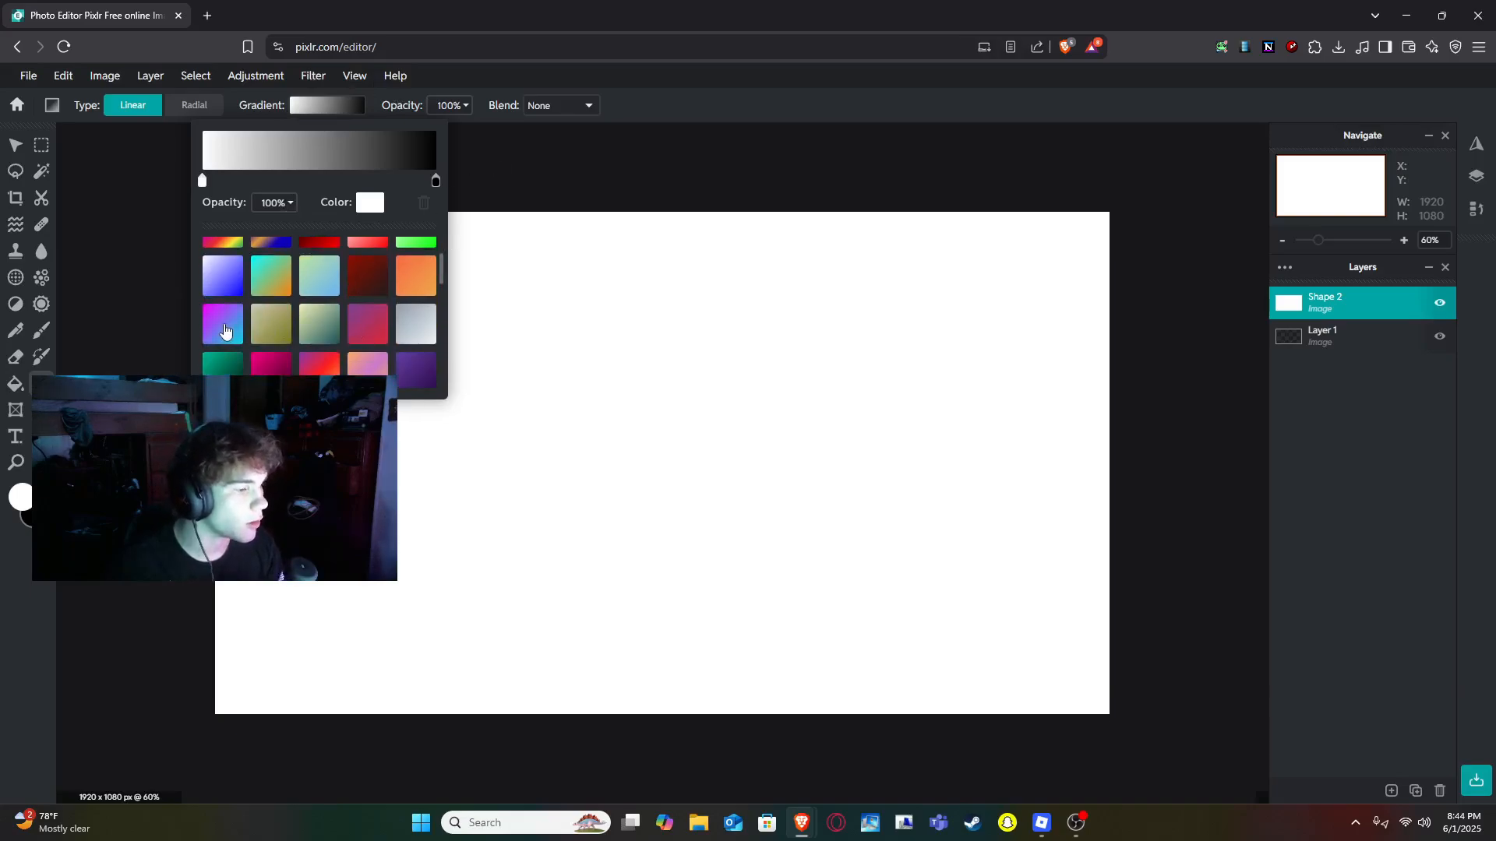
left_click(224, 331)
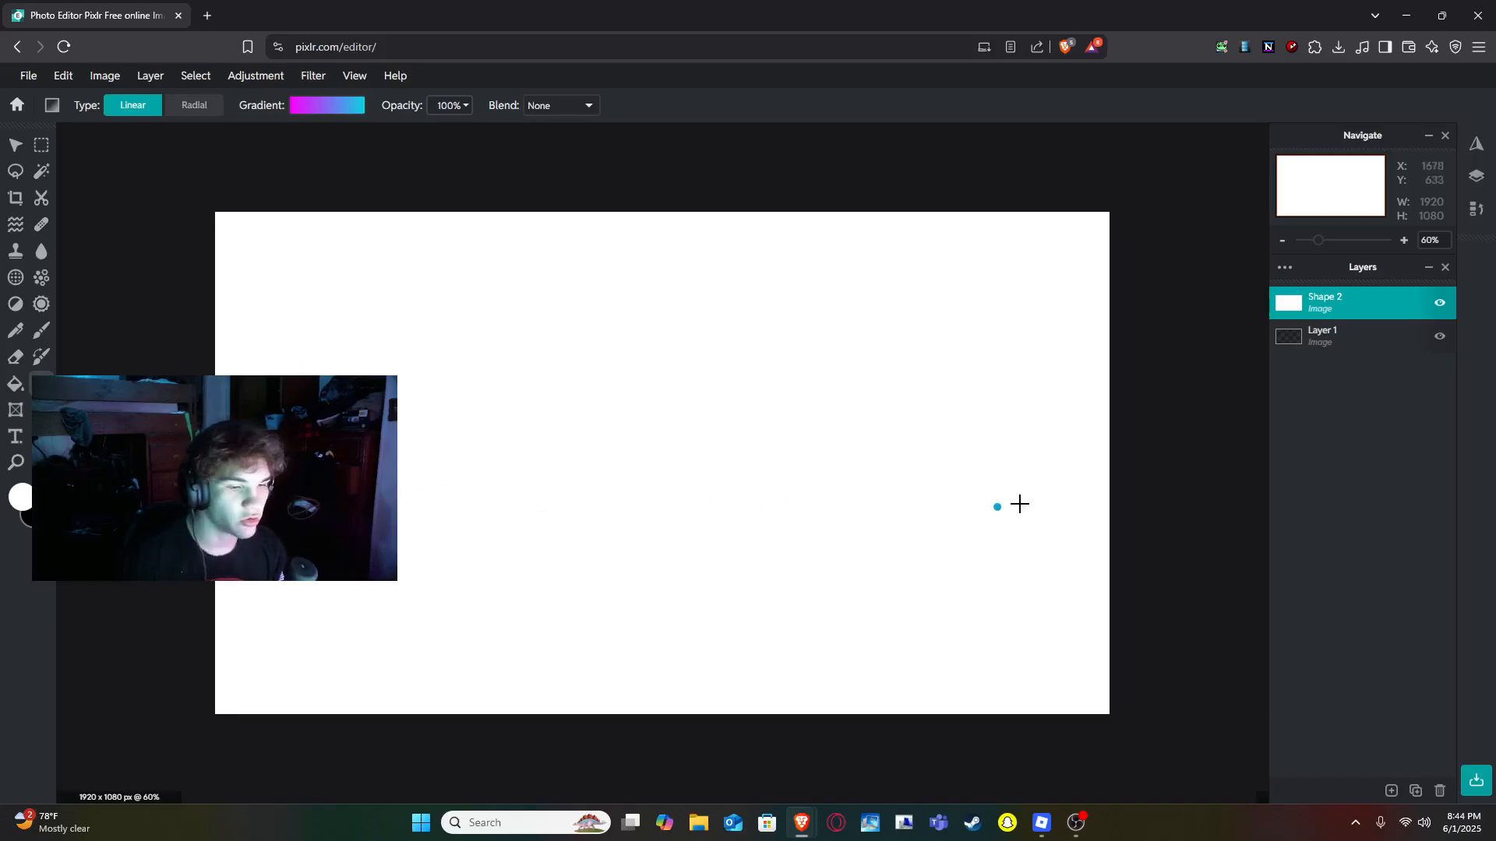
left_click_drag(1019, 504, 1110, 480)
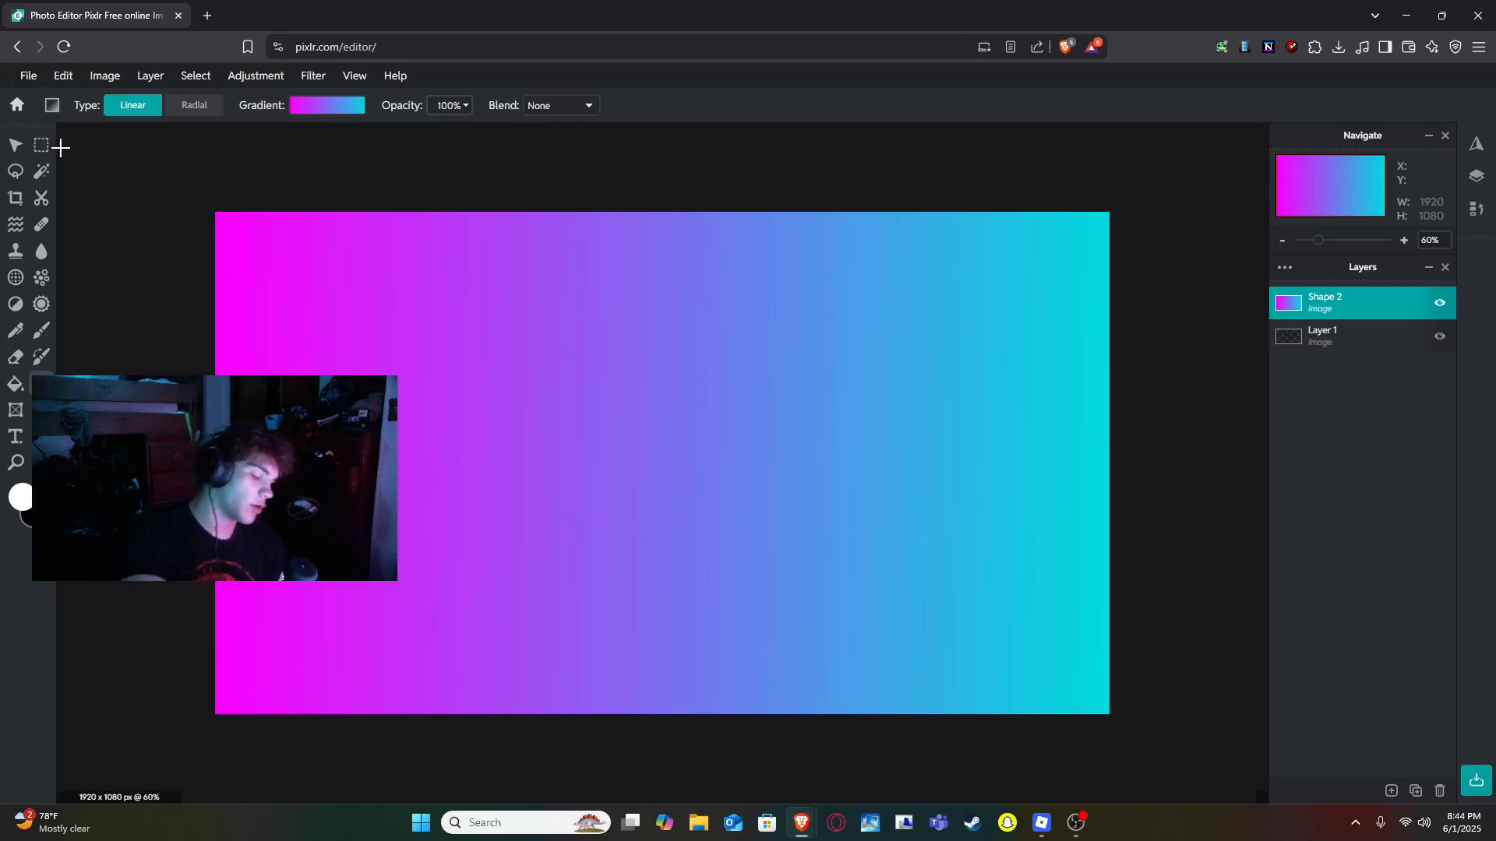
- Draw a white rounded rectangle inset inside the gradient and set its corner radius to 29
key("u")
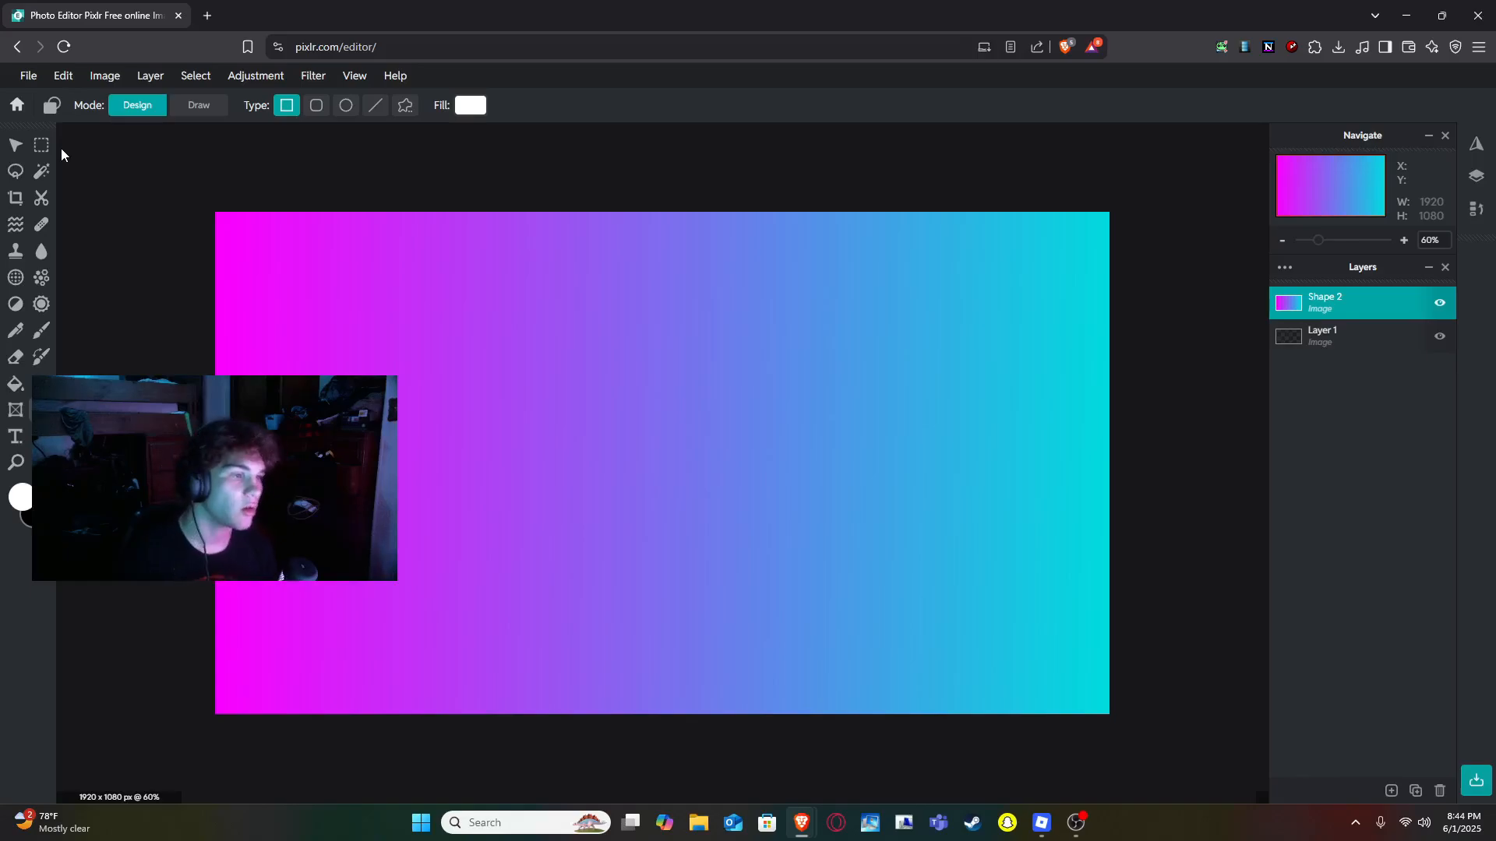
left_click(324, 116)
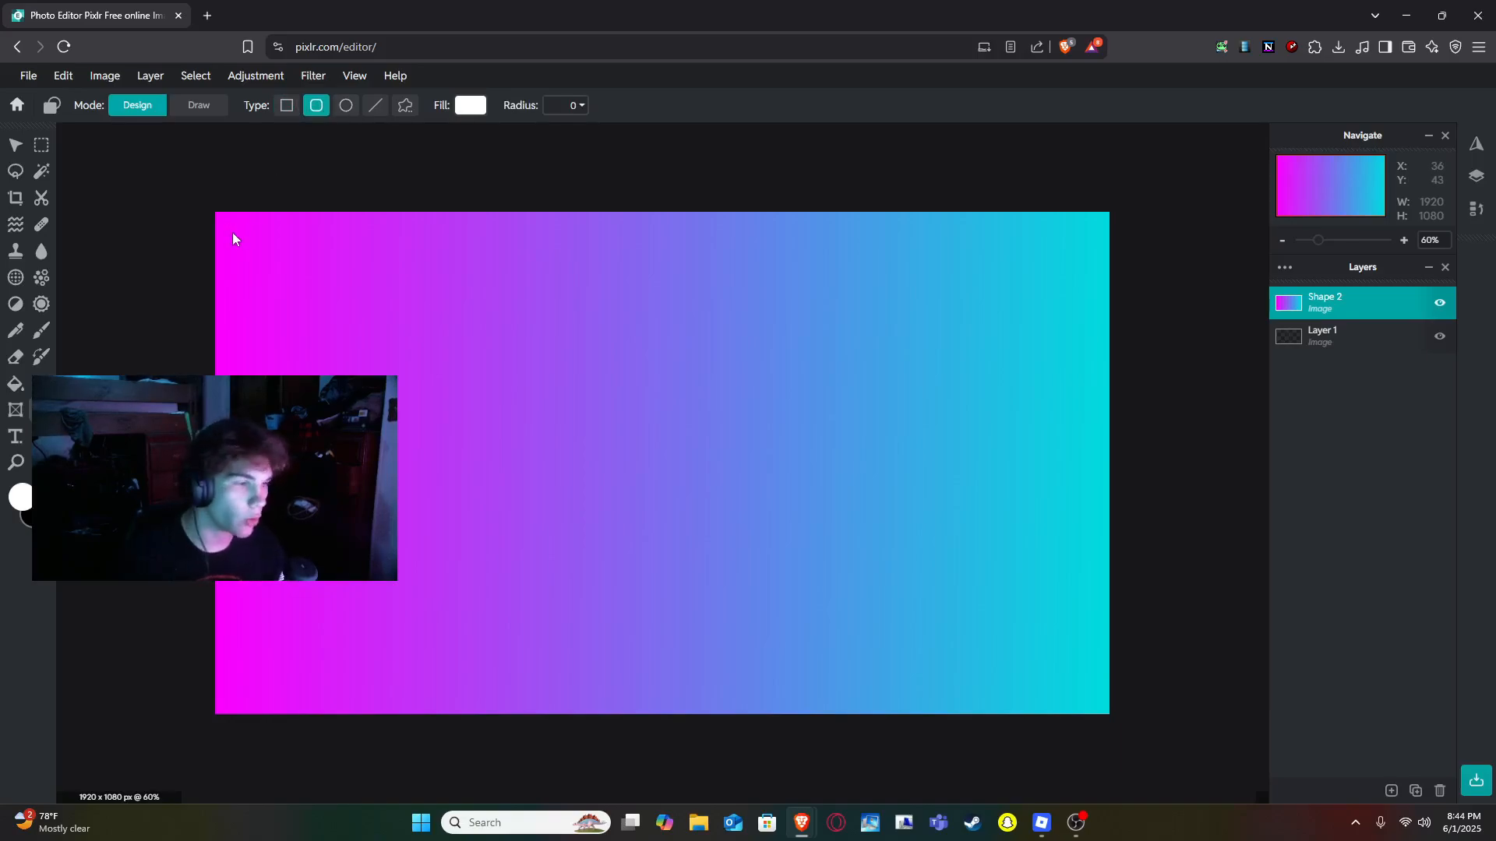
left_click_drag(232, 232, 1086, 687)
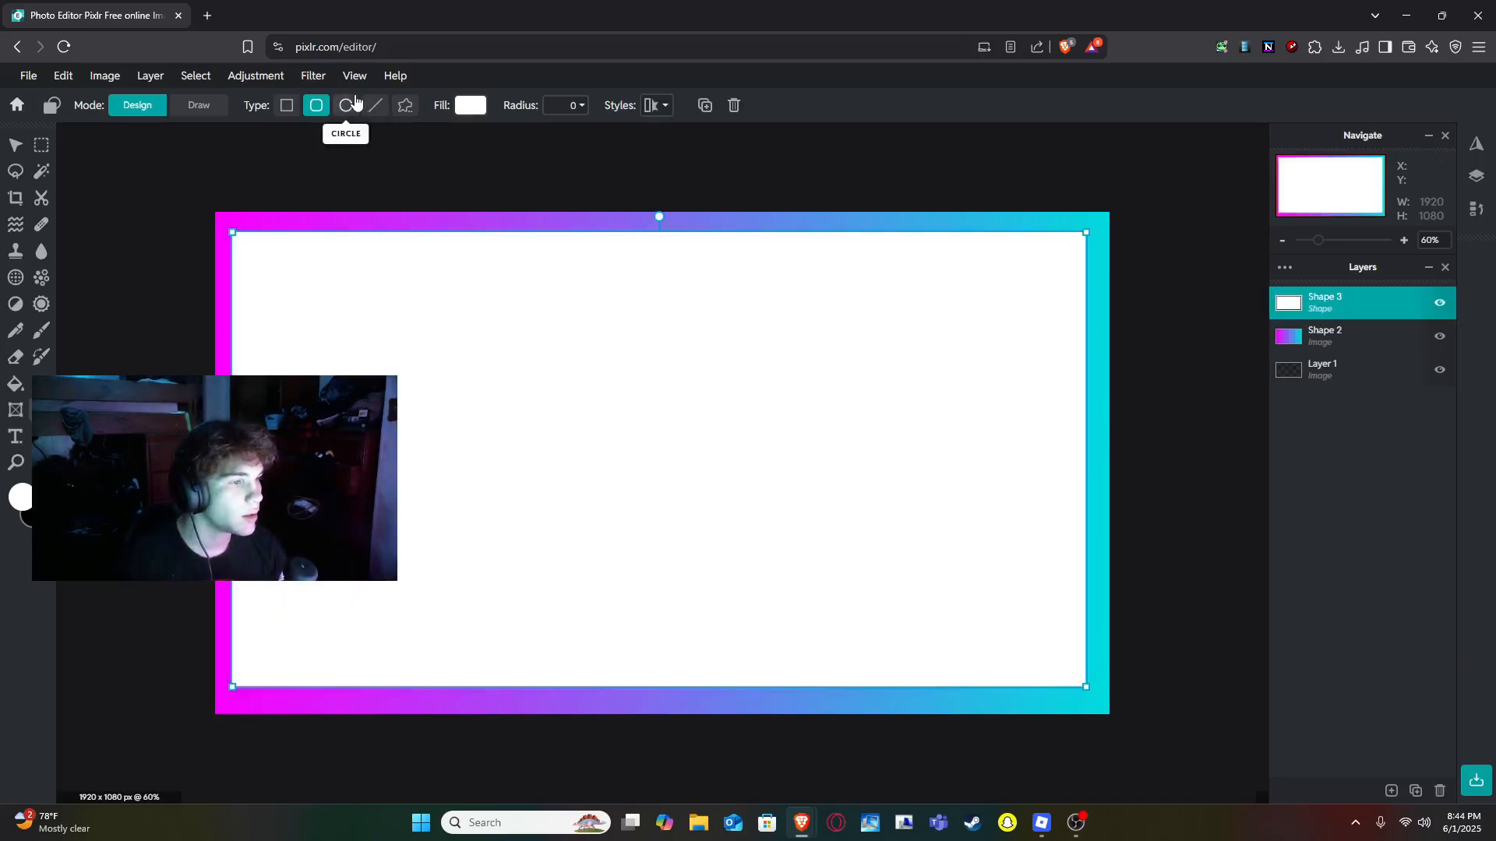
left_click(580, 106)
left_click_drag(451, 142, 476, 142)
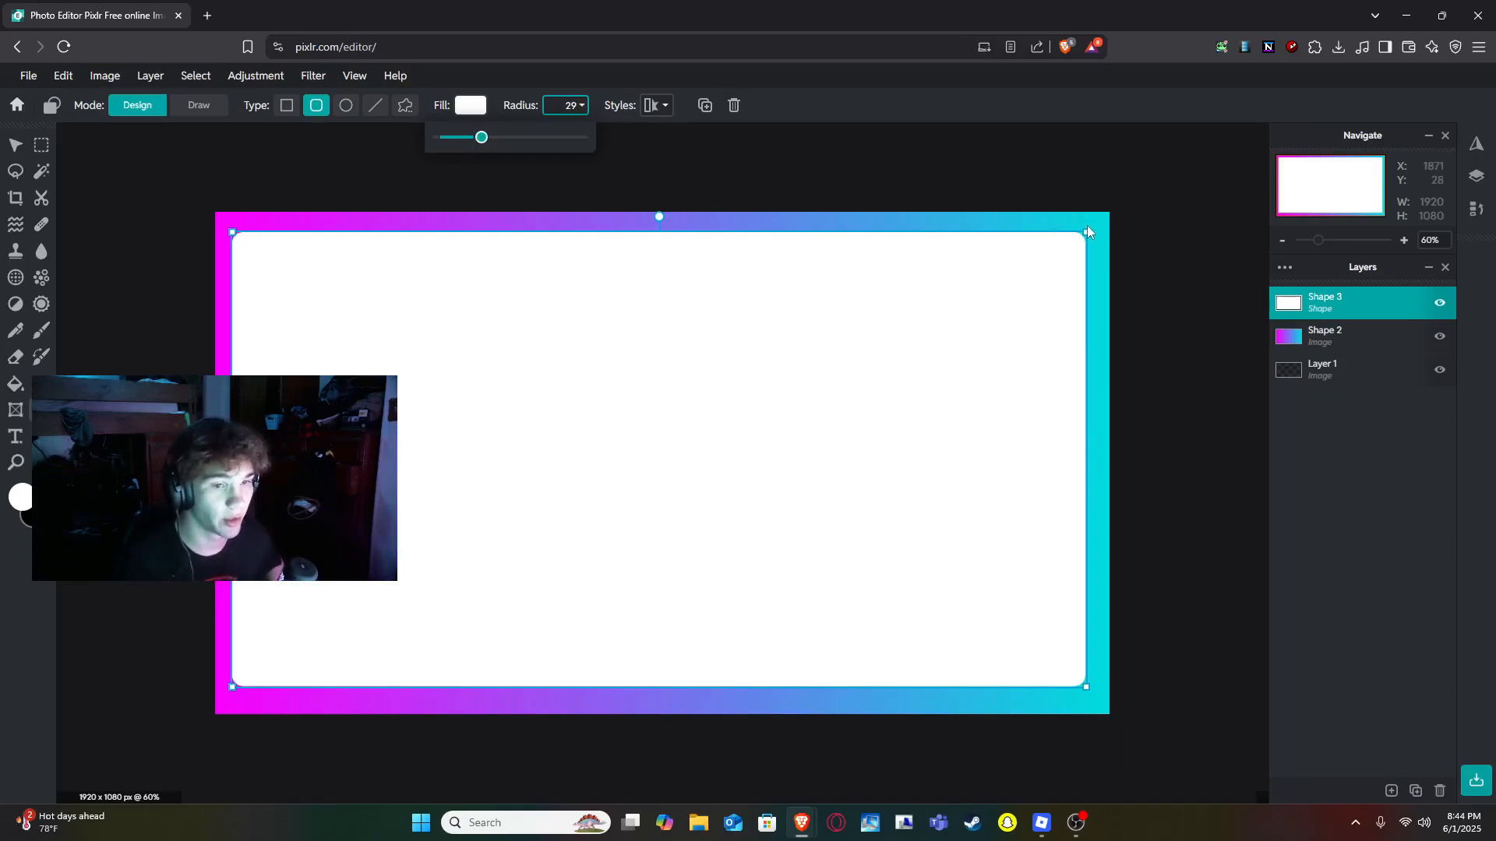
- Move the rounded rectangle to position X 44, Y 38 to center it within the gradient border
left_click(14, 143)
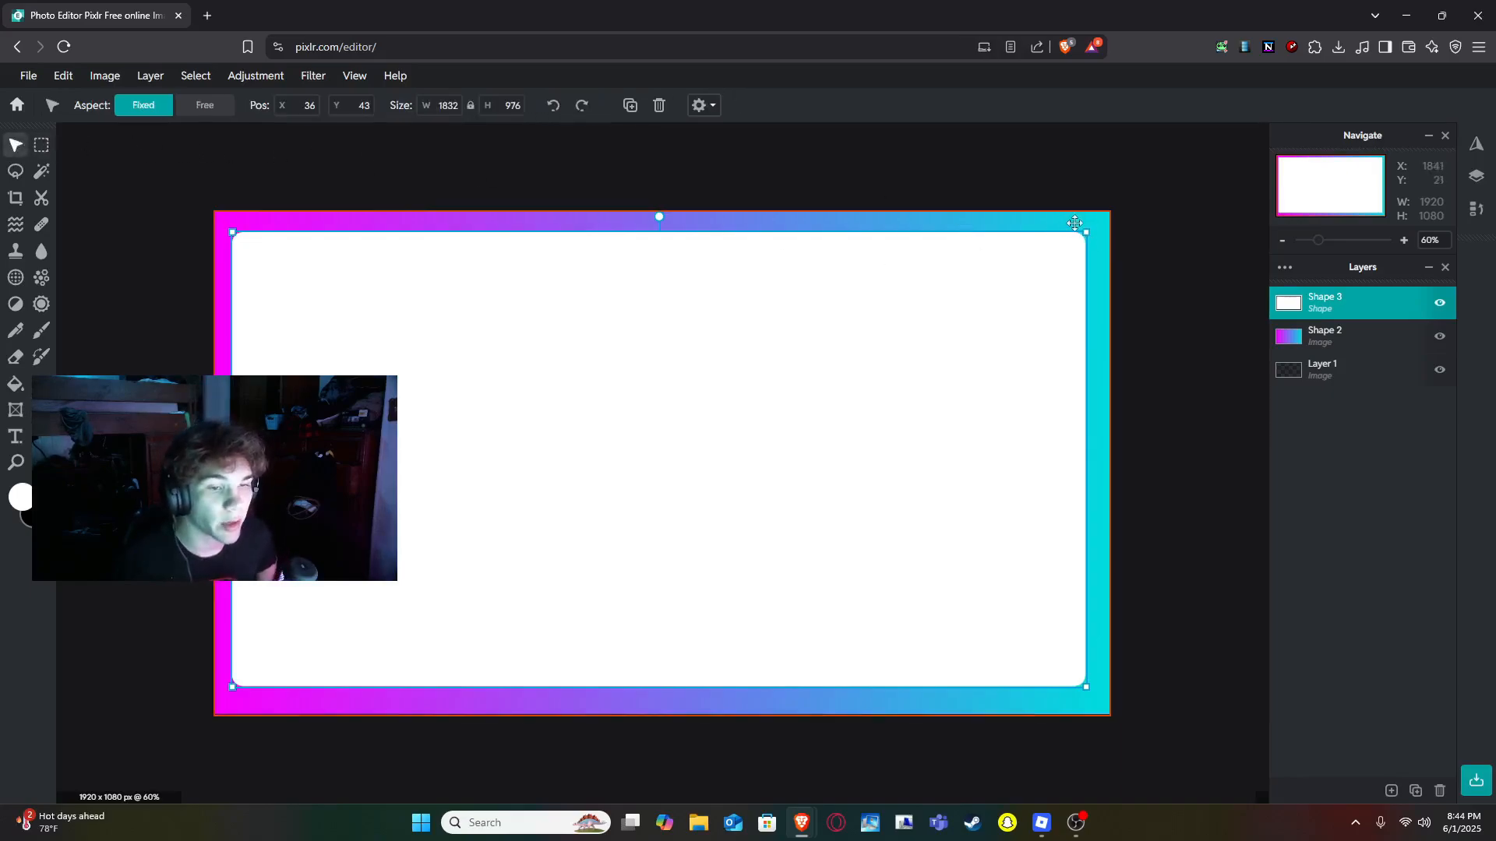
left_click_drag(971, 347, 977, 343)
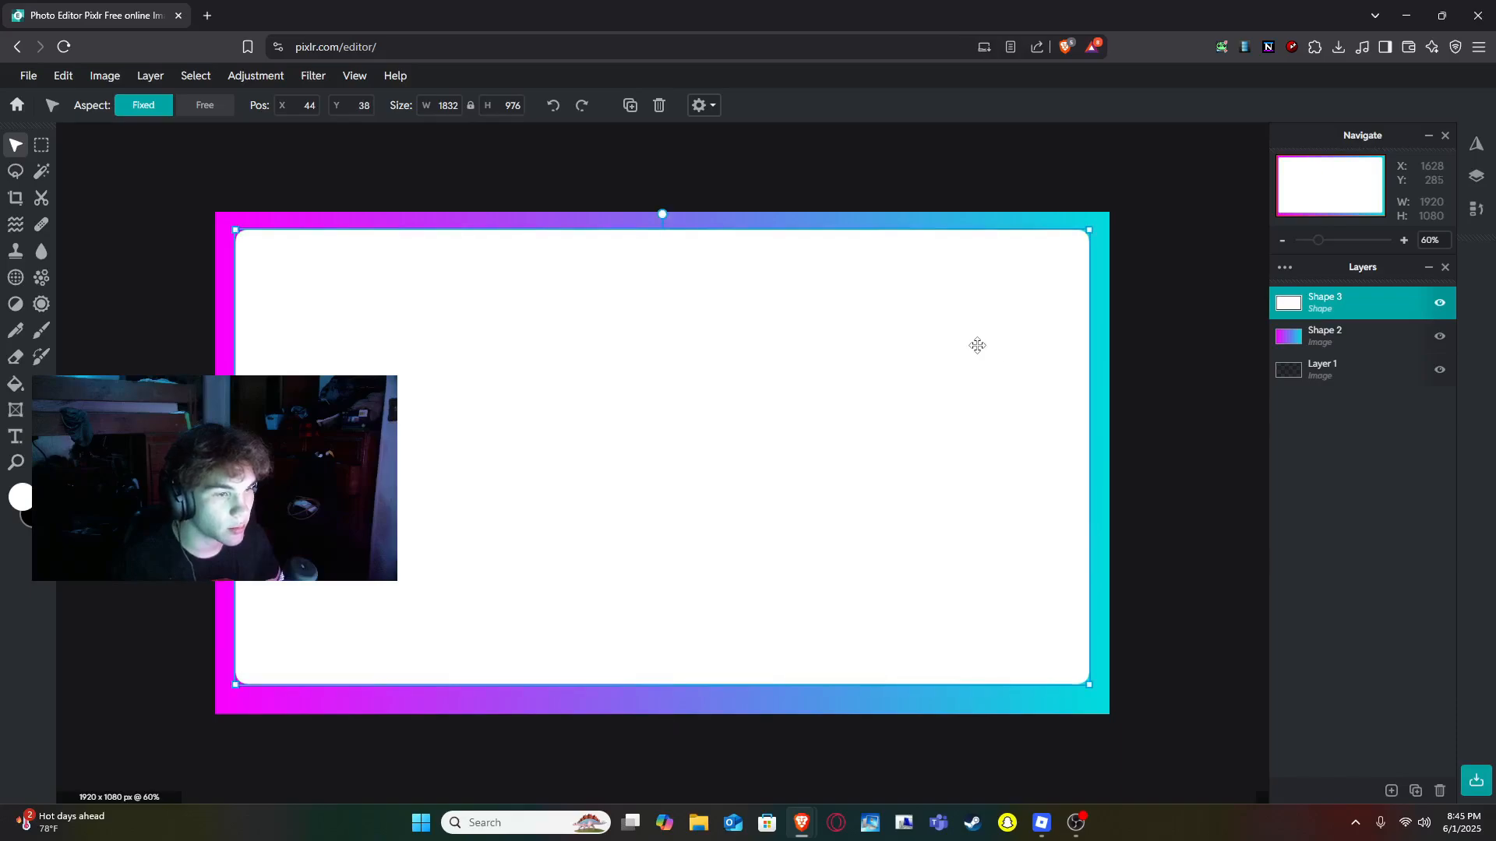
left_click(1217, 412)
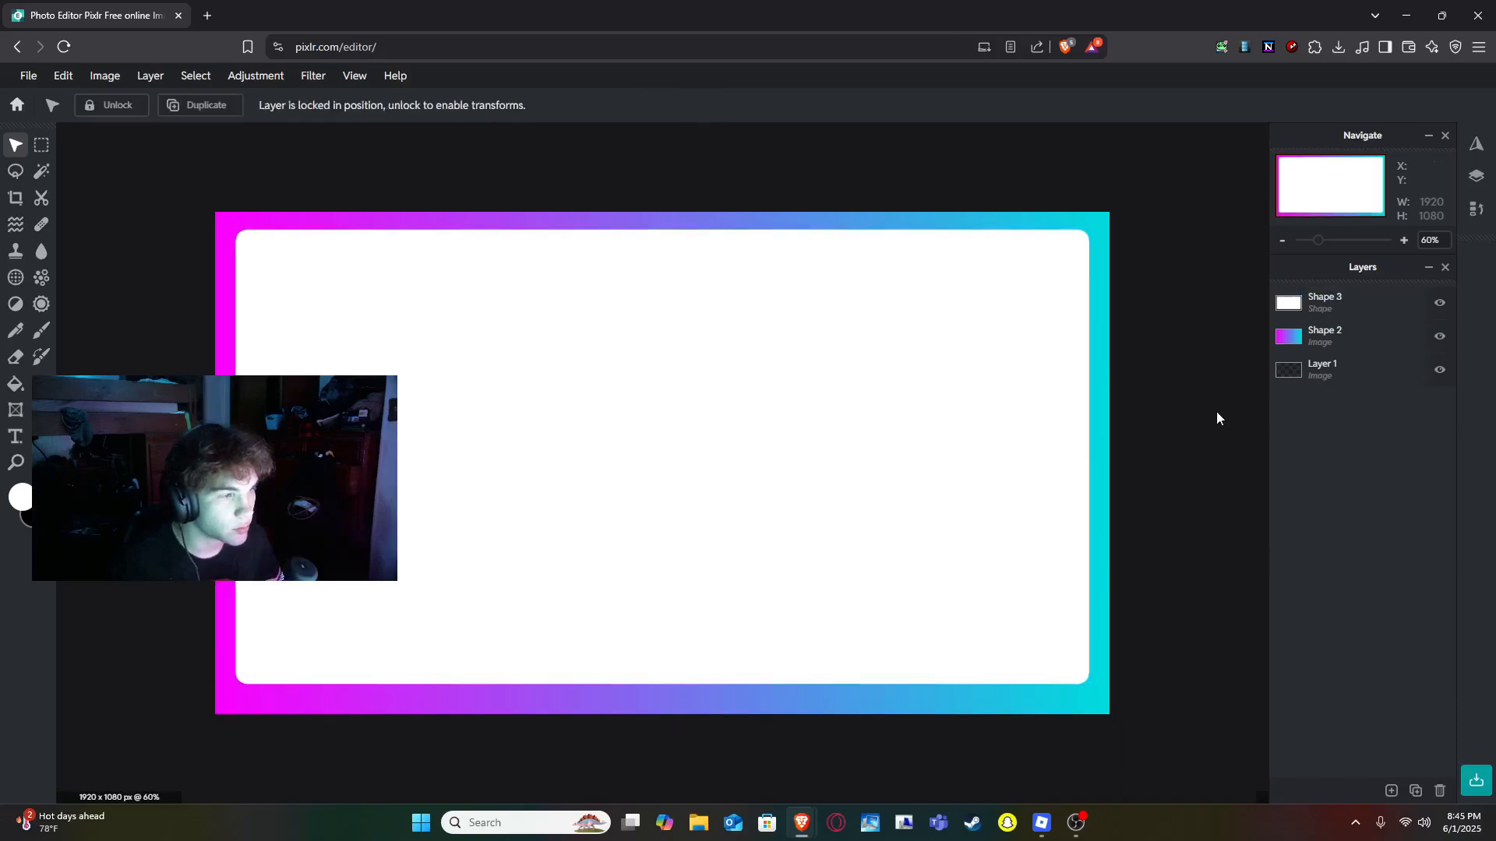
left_click(968, 595)
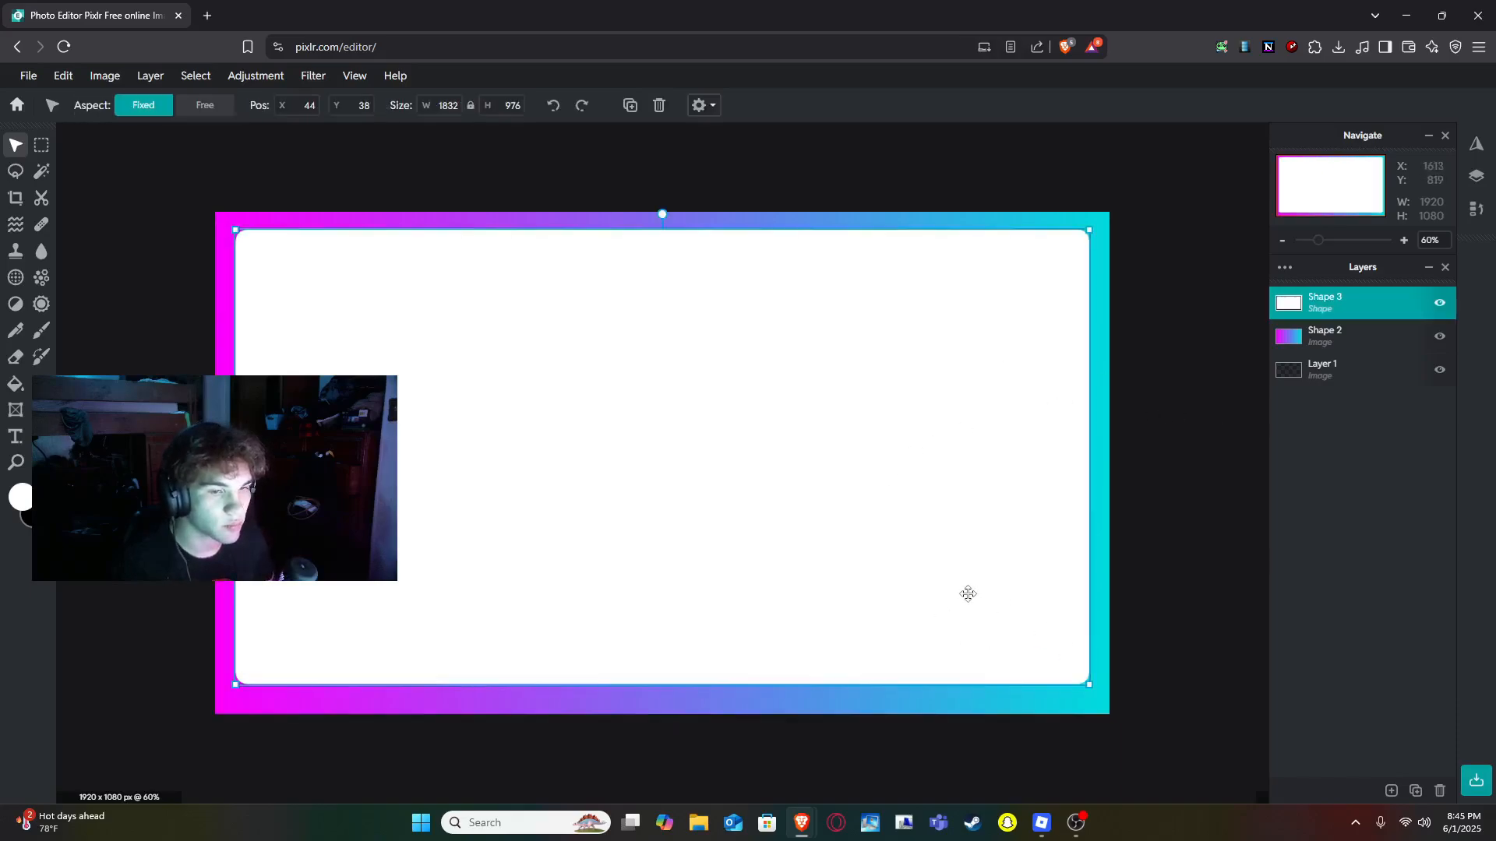
left_click(547, 184)
left_click(717, 367)
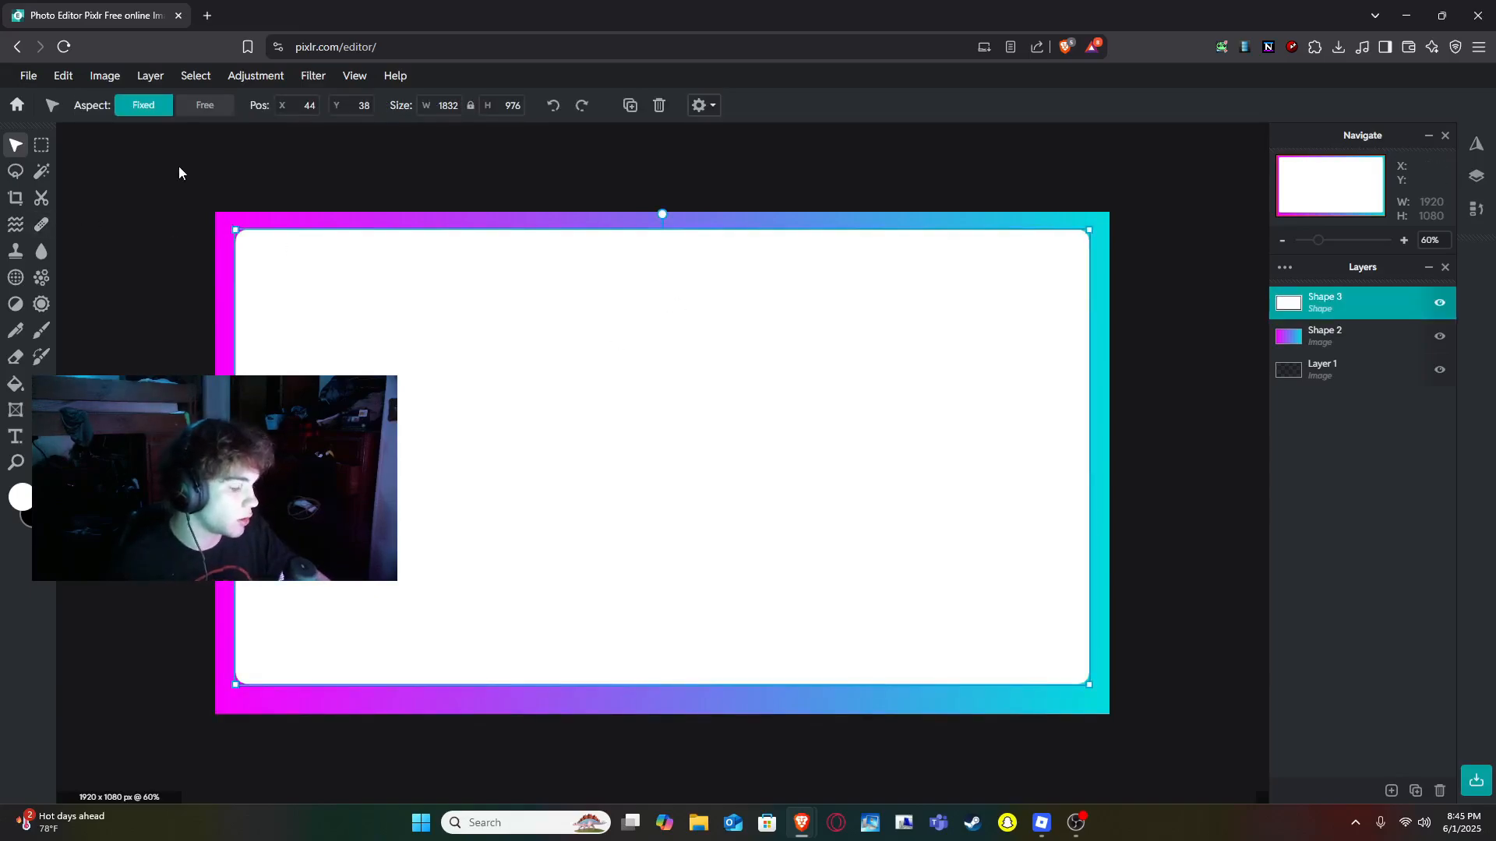
- Select the rounded rectangle's interior with the Magic Wand and delete that area from the gradient layer
key("w")
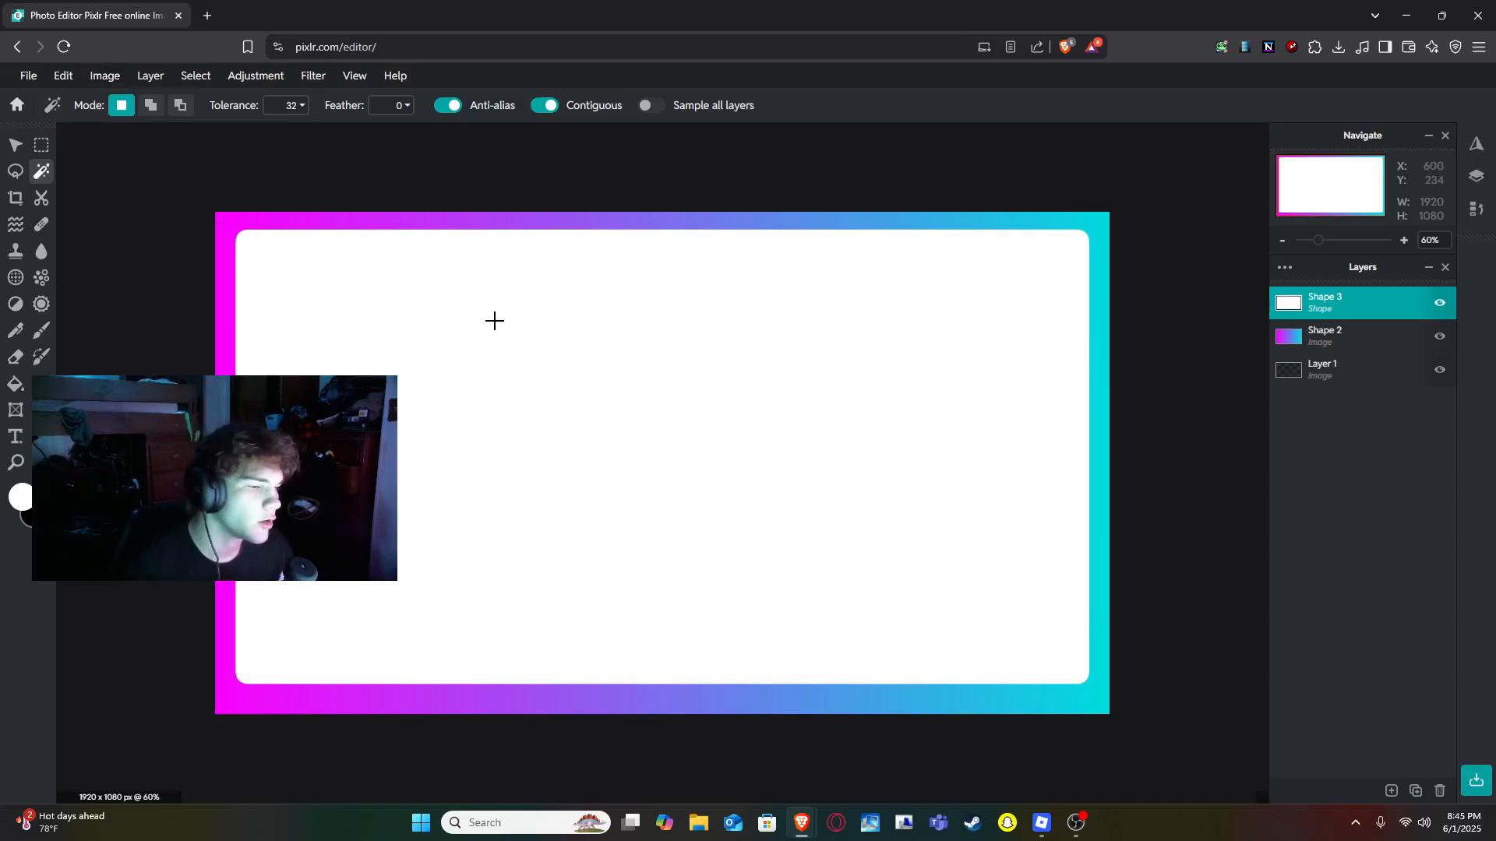
left_click(494, 321)
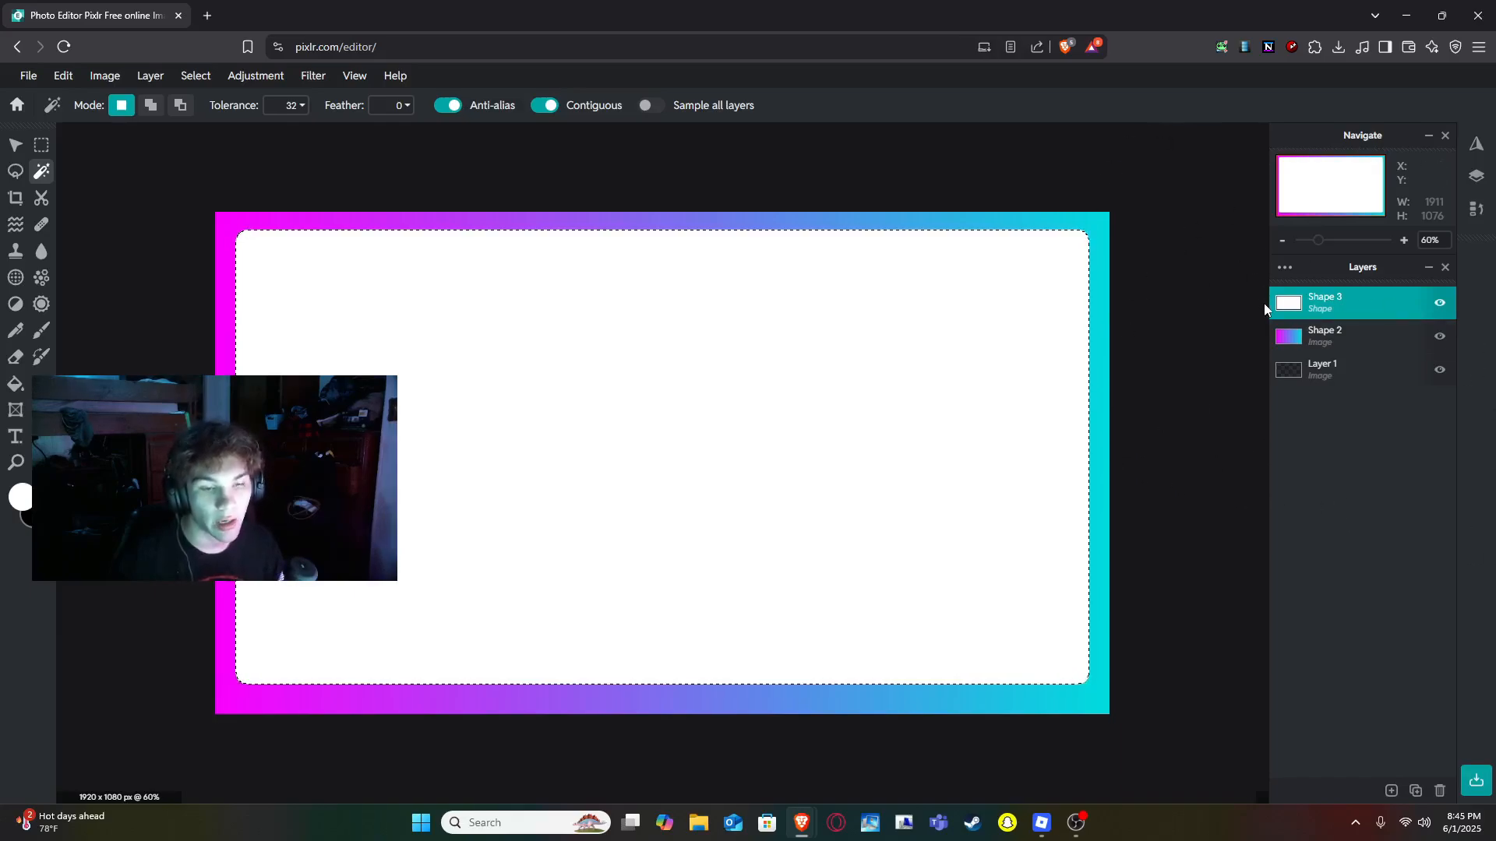
left_click(1355, 339)
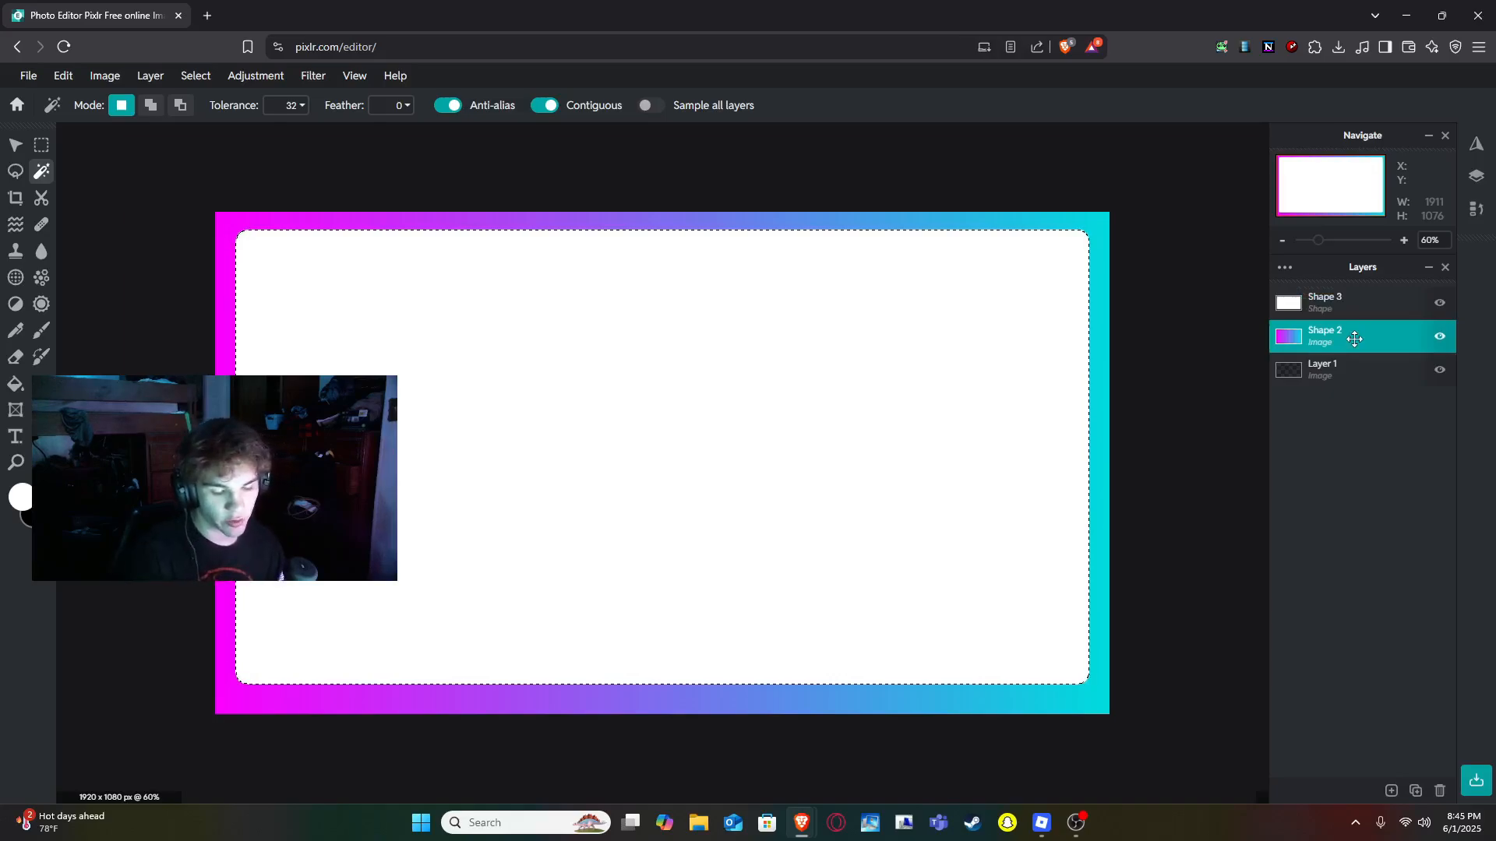
key("Delete")
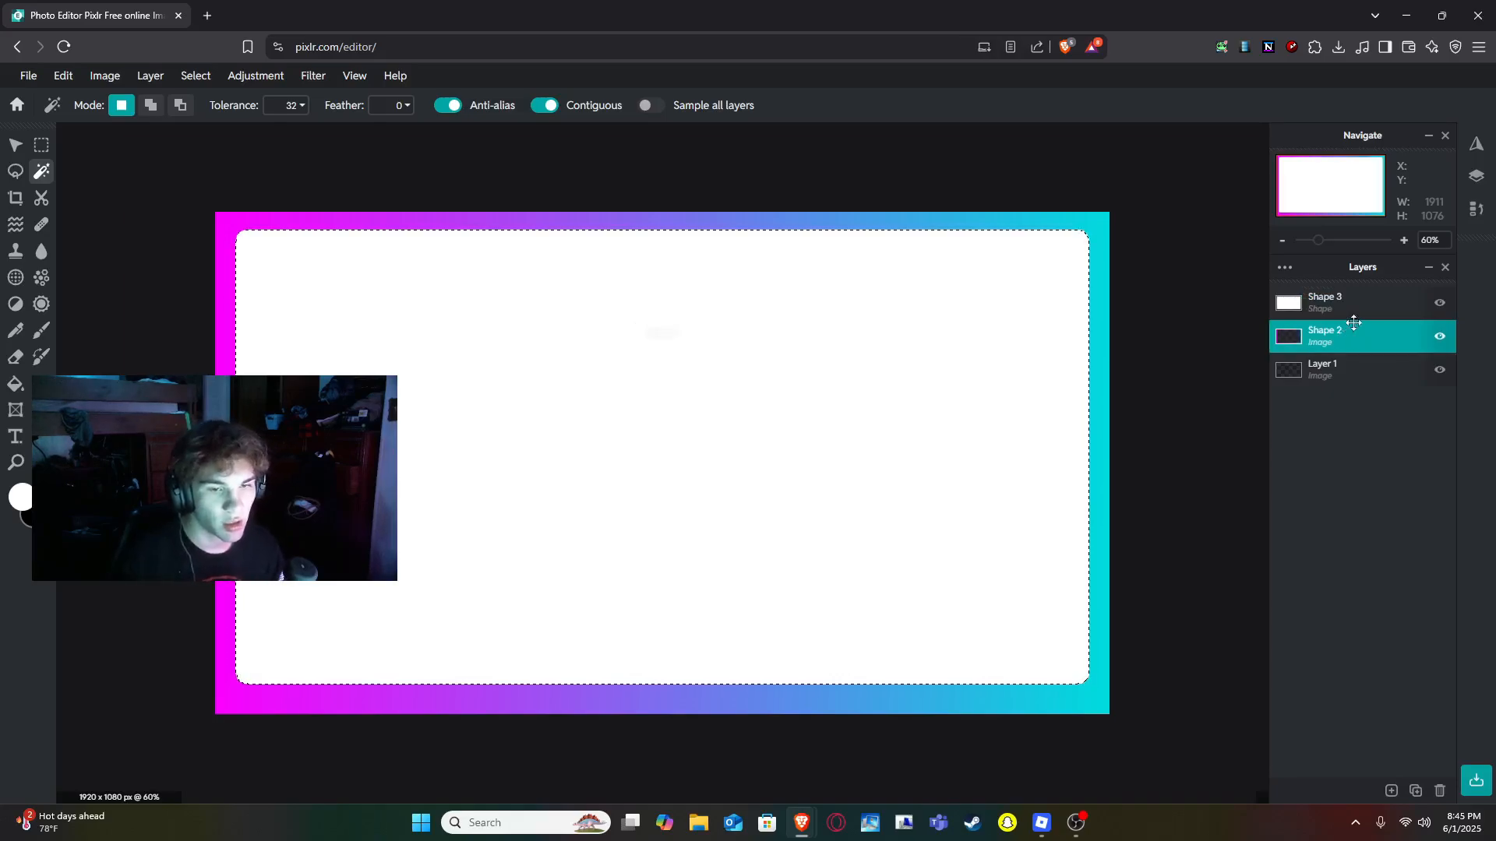
- Delete the rounded rectangle layer, leaving a transparent center inside the gradient frame
left_click(1371, 313)
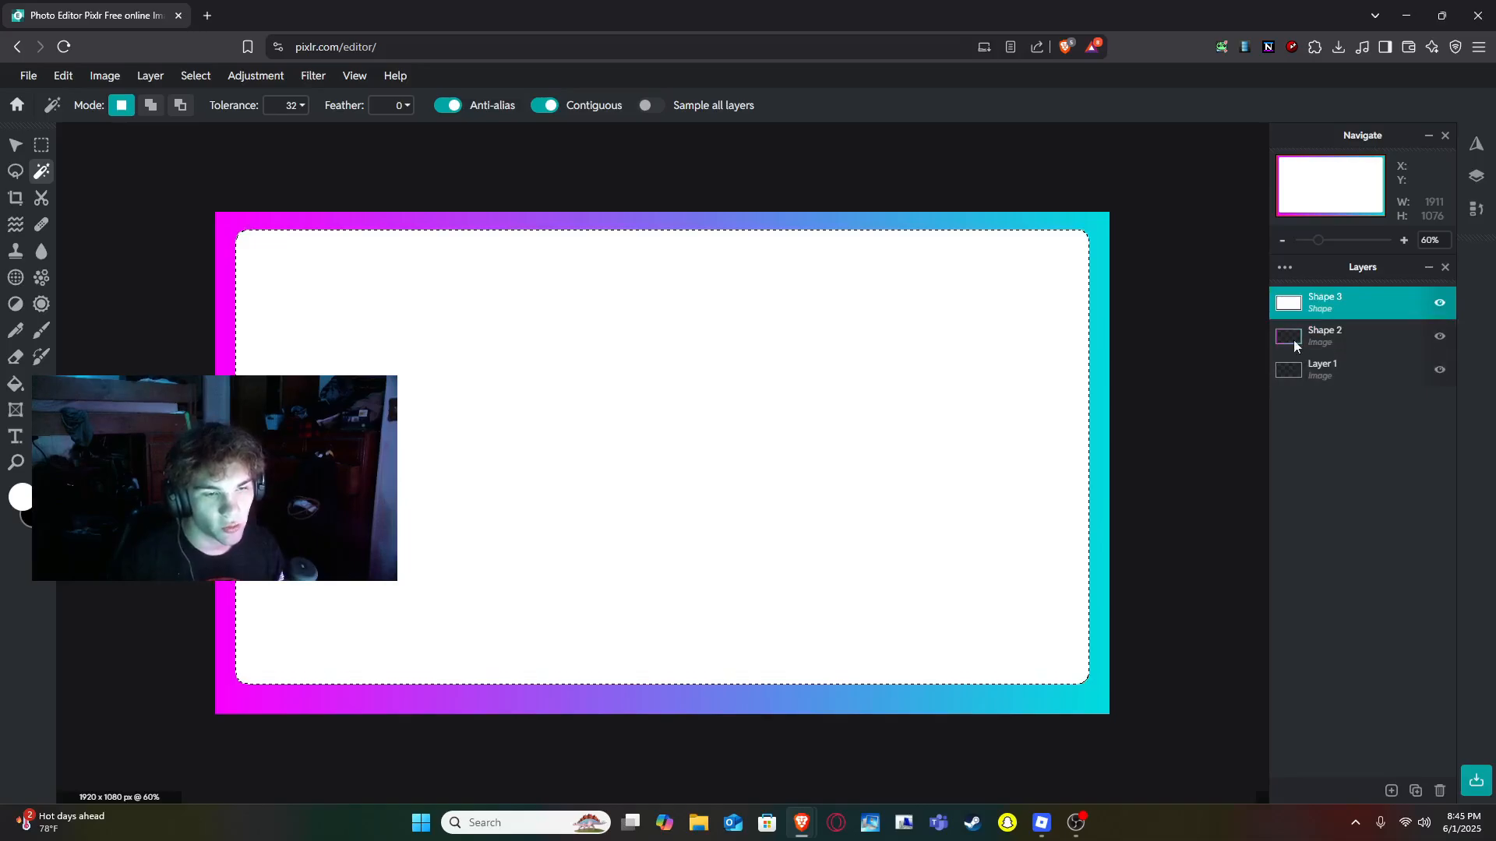
left_click(1439, 790)
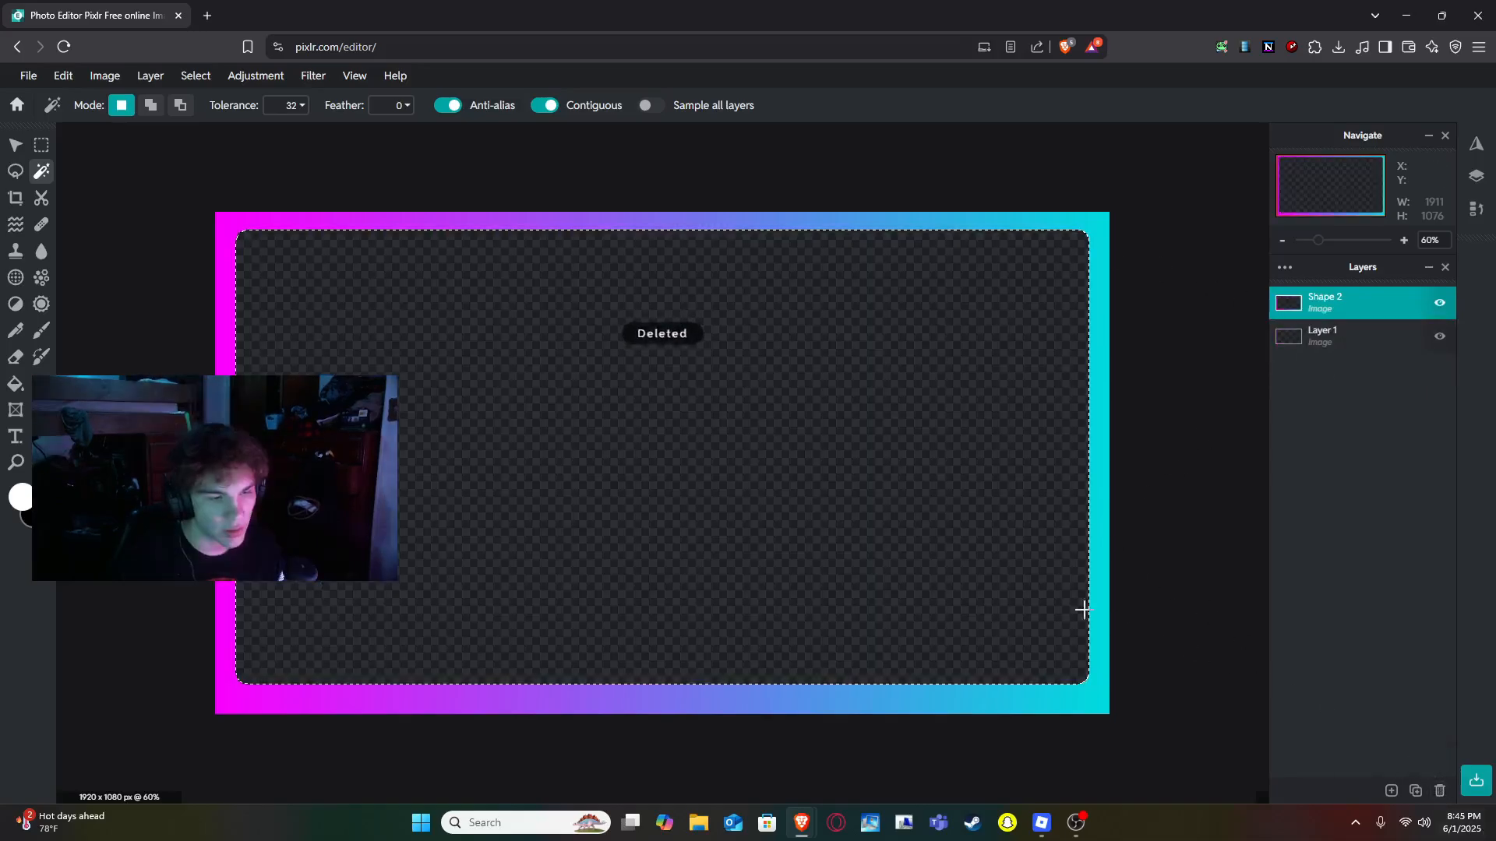
left_click(15, 148)
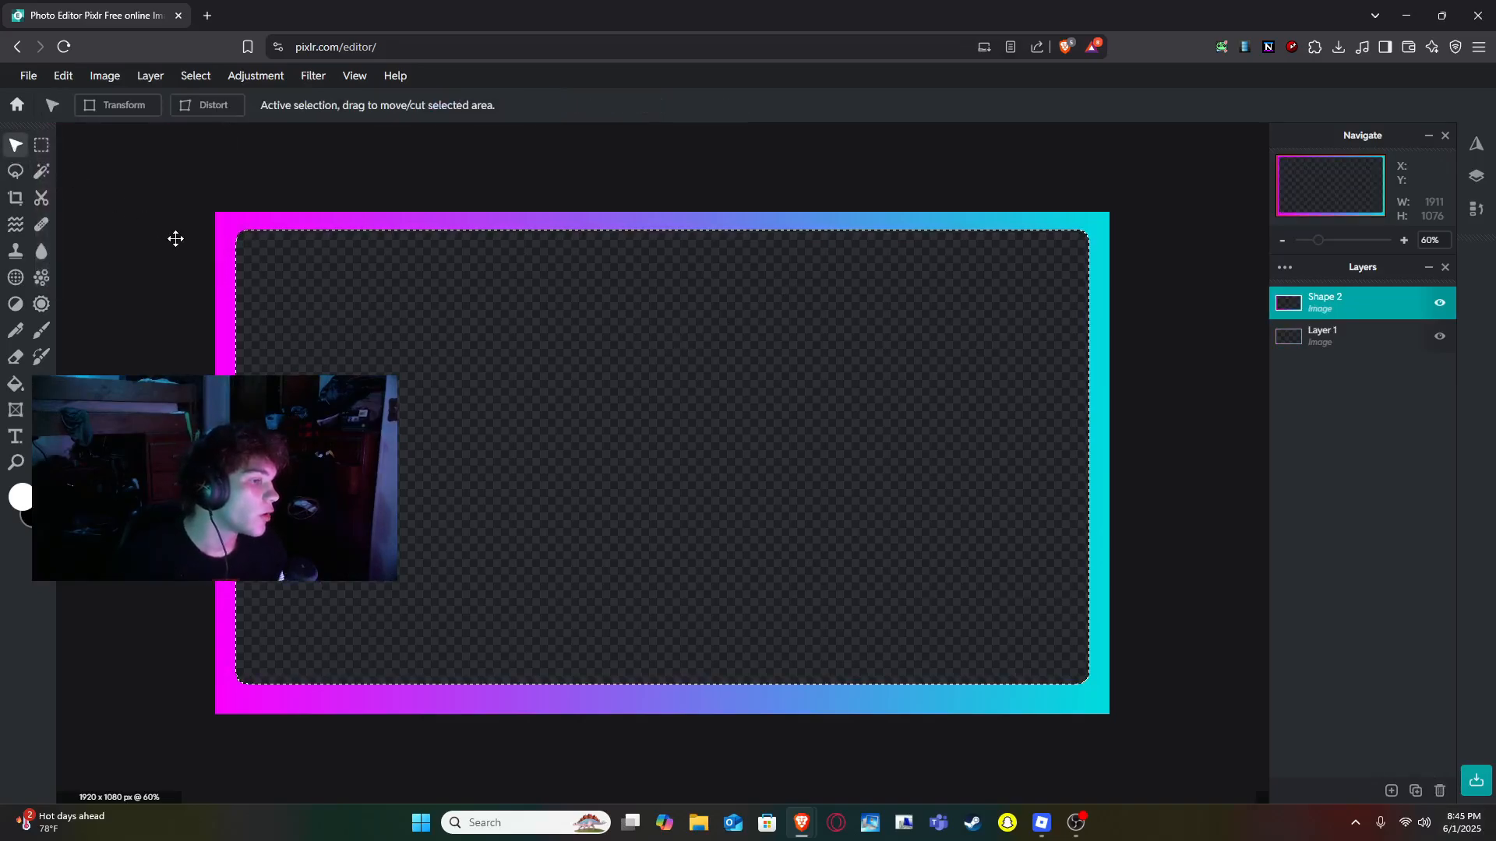
left_click(42, 175)
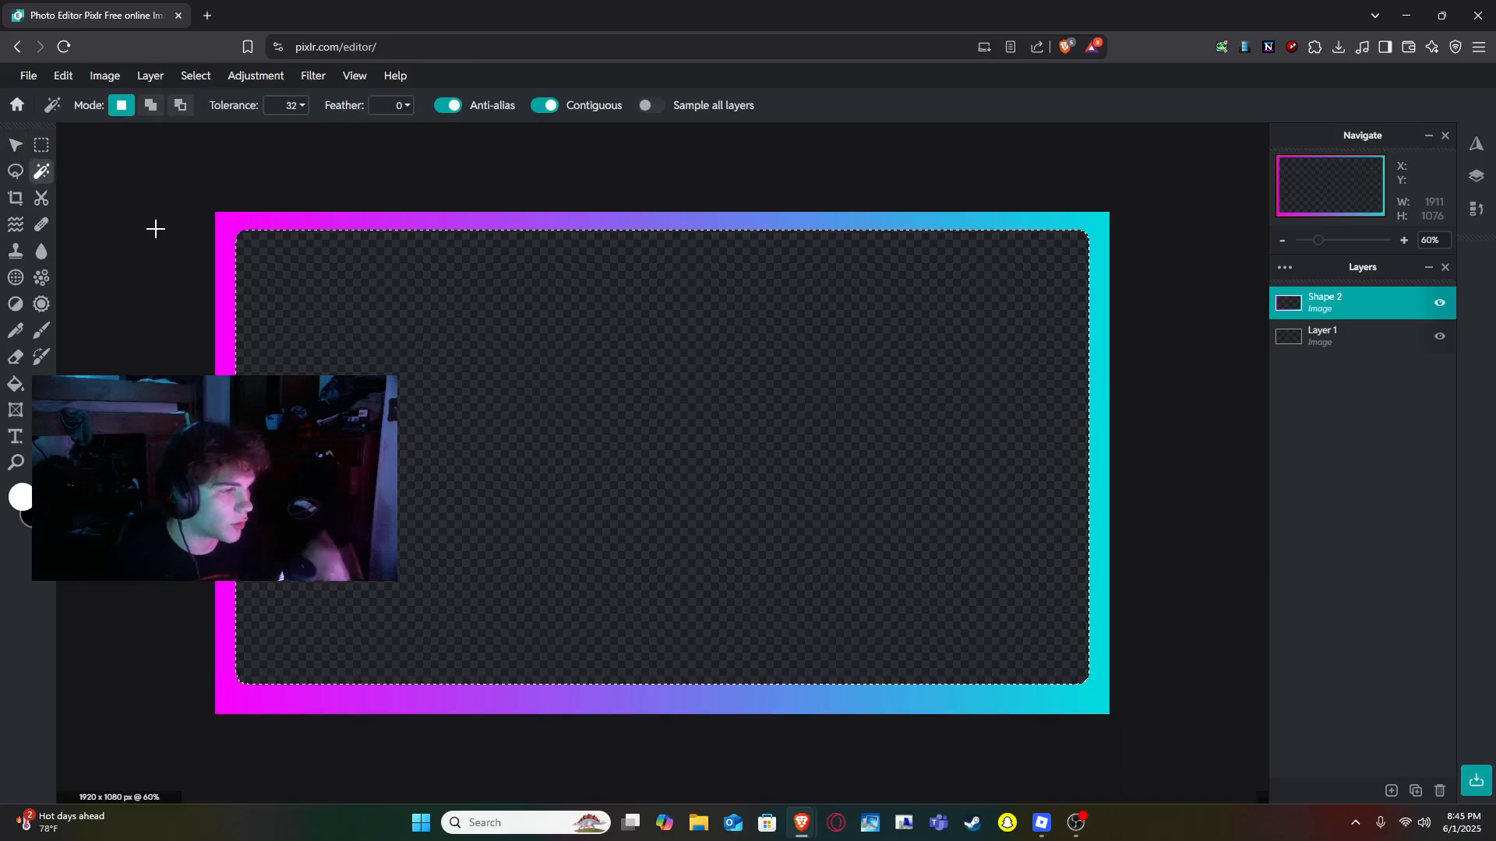
- Deselect, then resize the gradient frame to about 1501 x 844 and position it at X 189, Y 54
left_click(144, 290)
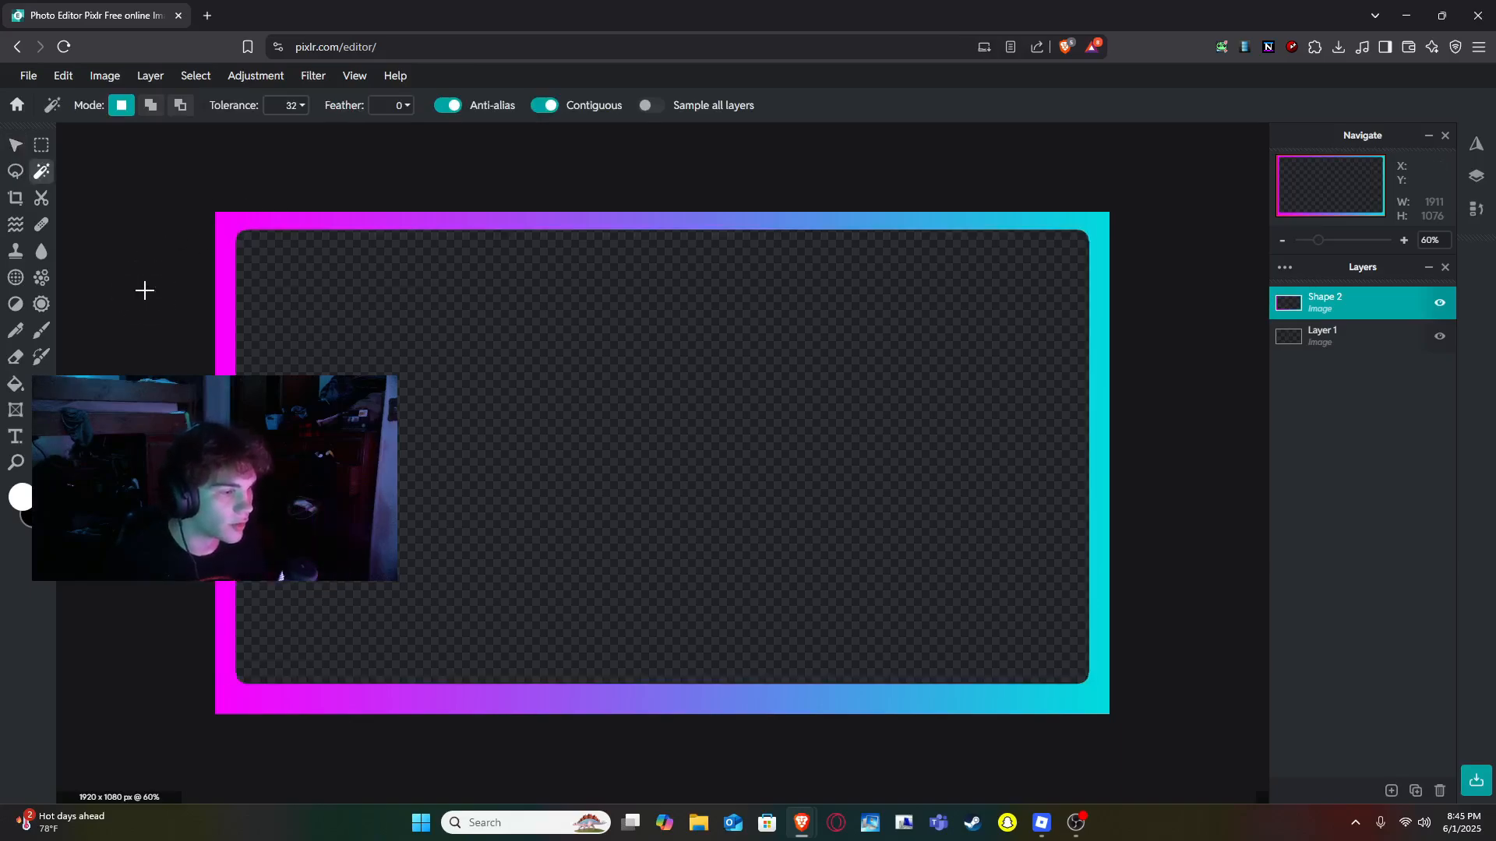
left_click(16, 145)
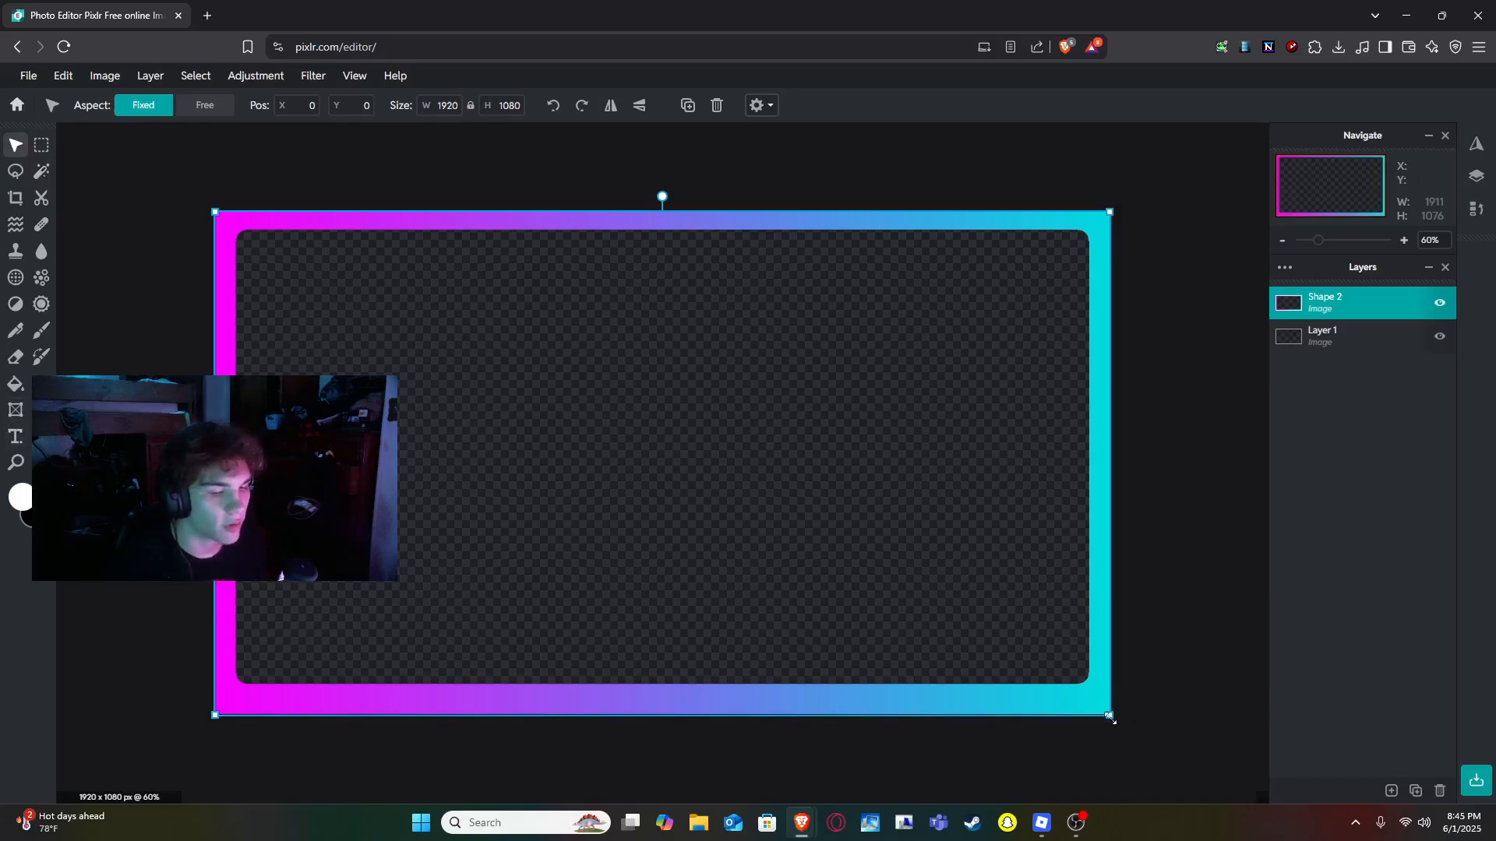
left_click_drag(1110, 715, 897, 594)
left_click_drag(898, 635, 847, 632)
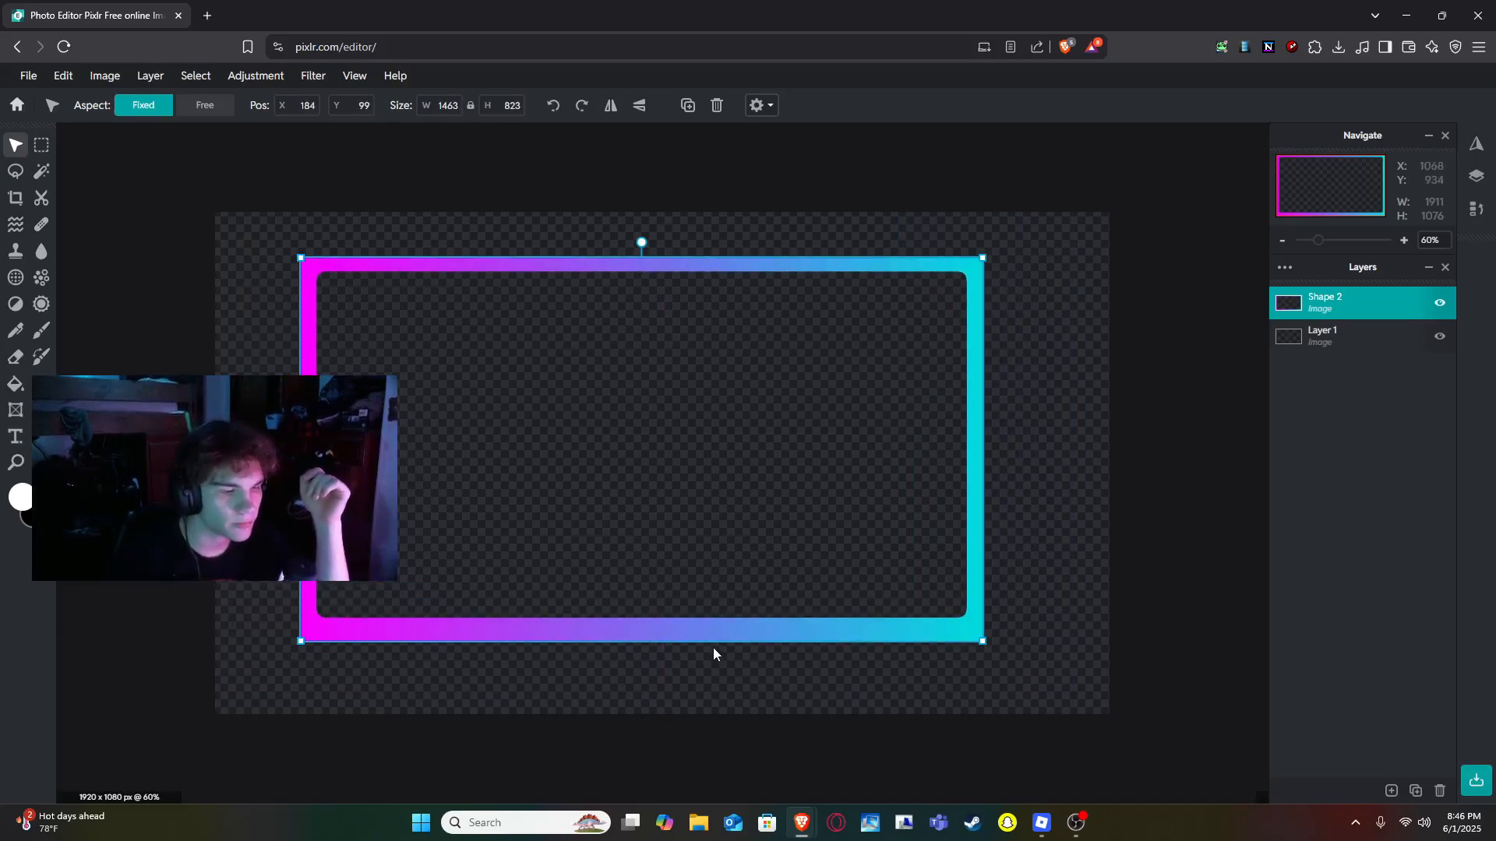
left_click_drag(983, 641, 946, 624)
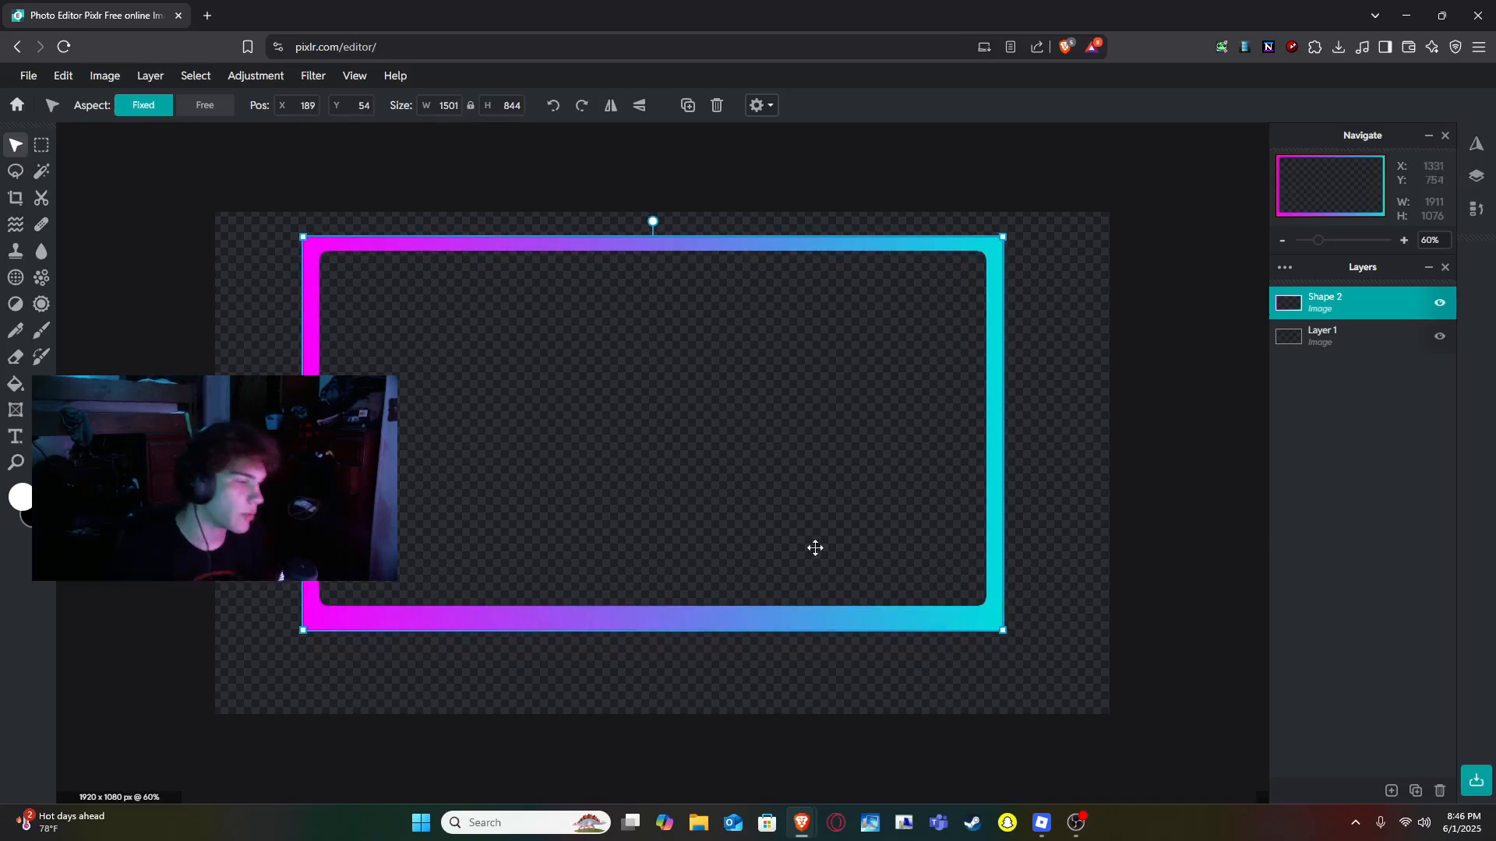
- Add a new text layer inside the frame containing the streamer's name
left_click(17, 437)
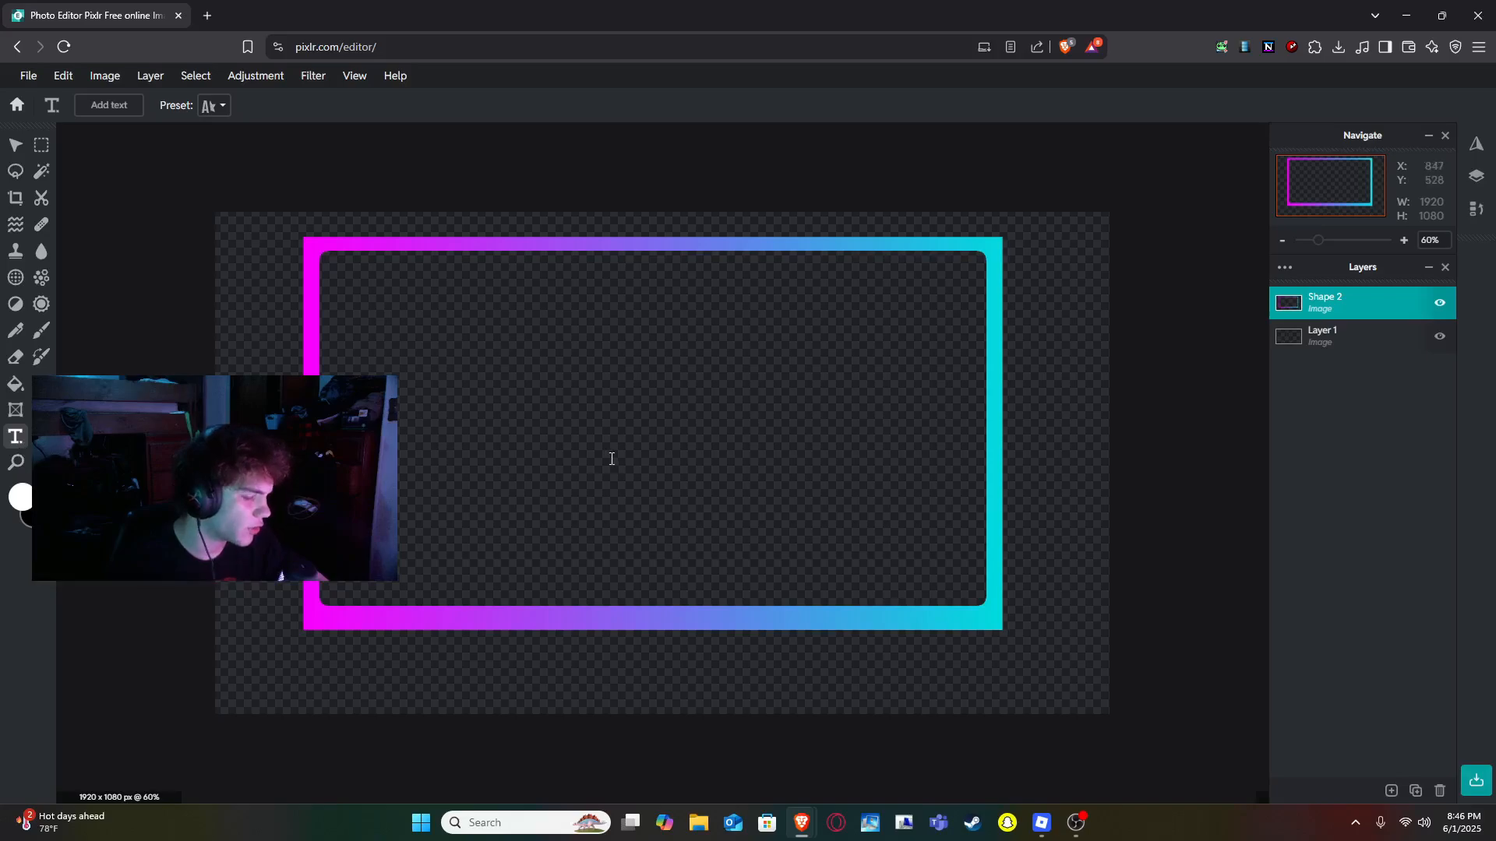
left_click(601, 466)
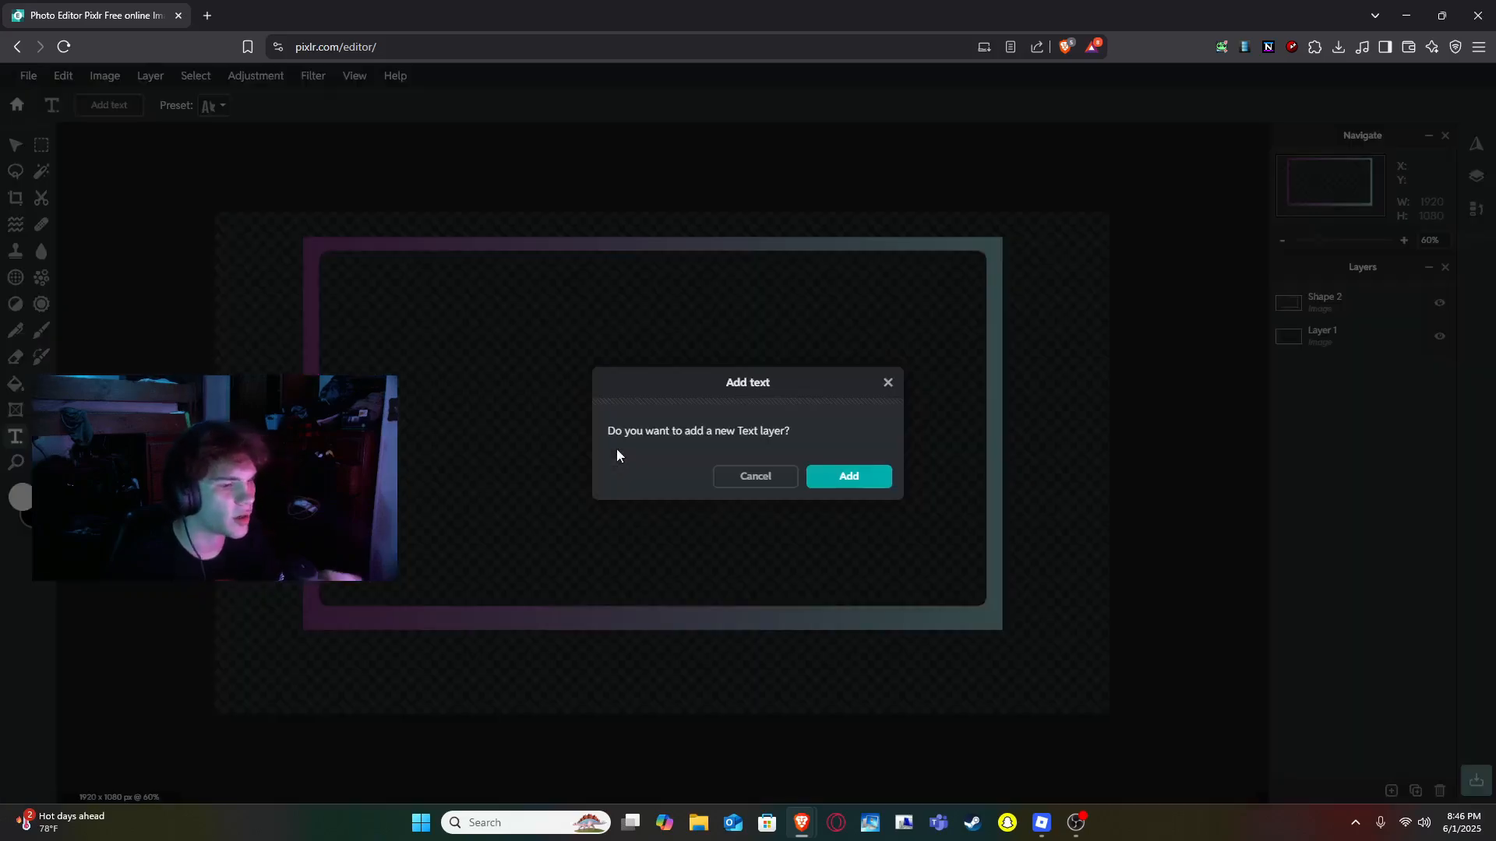
left_click(851, 478)
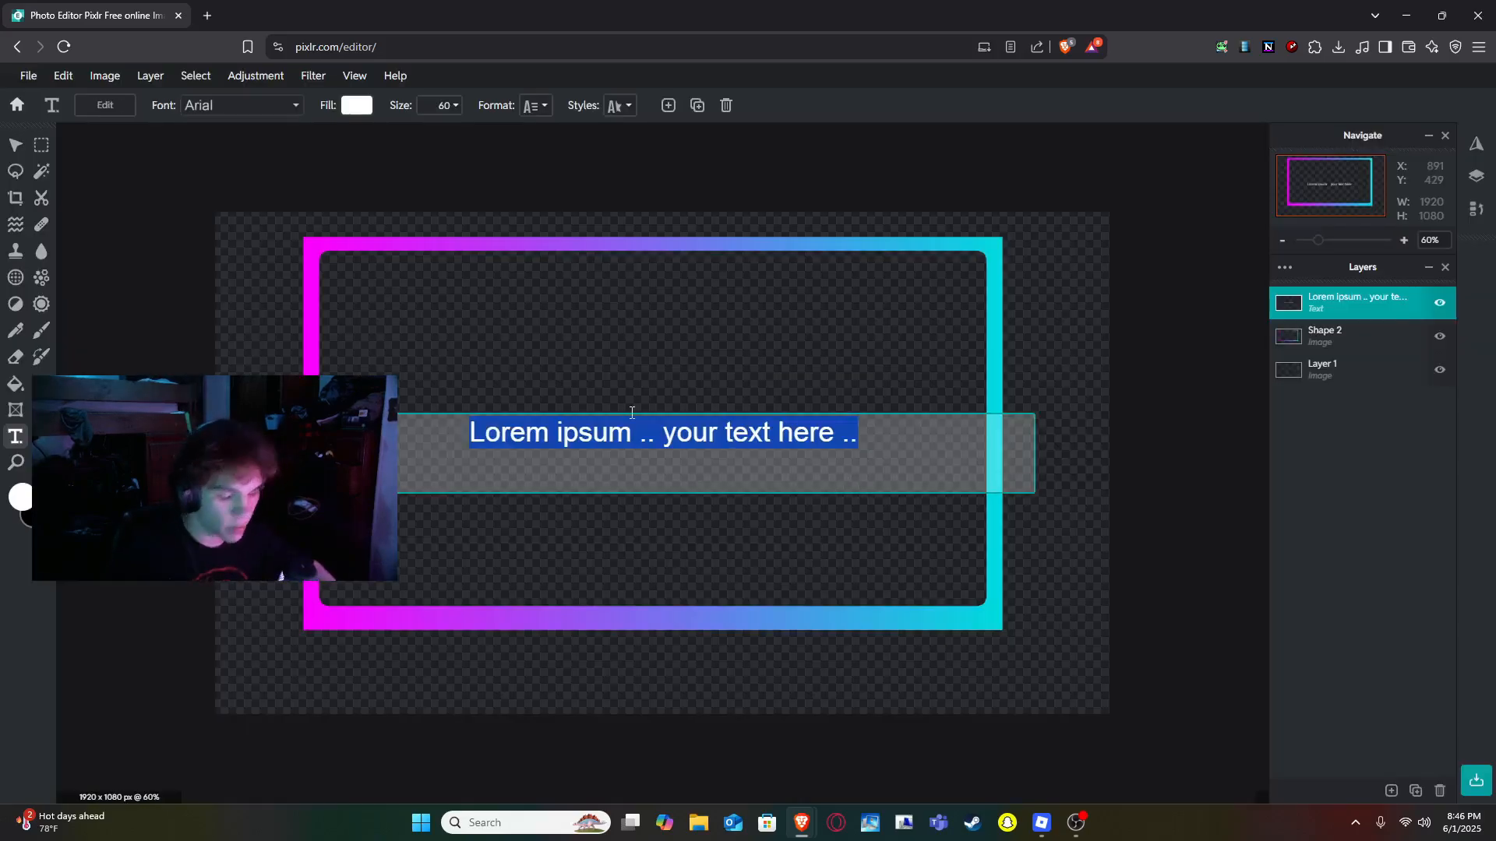
type("Brycen")
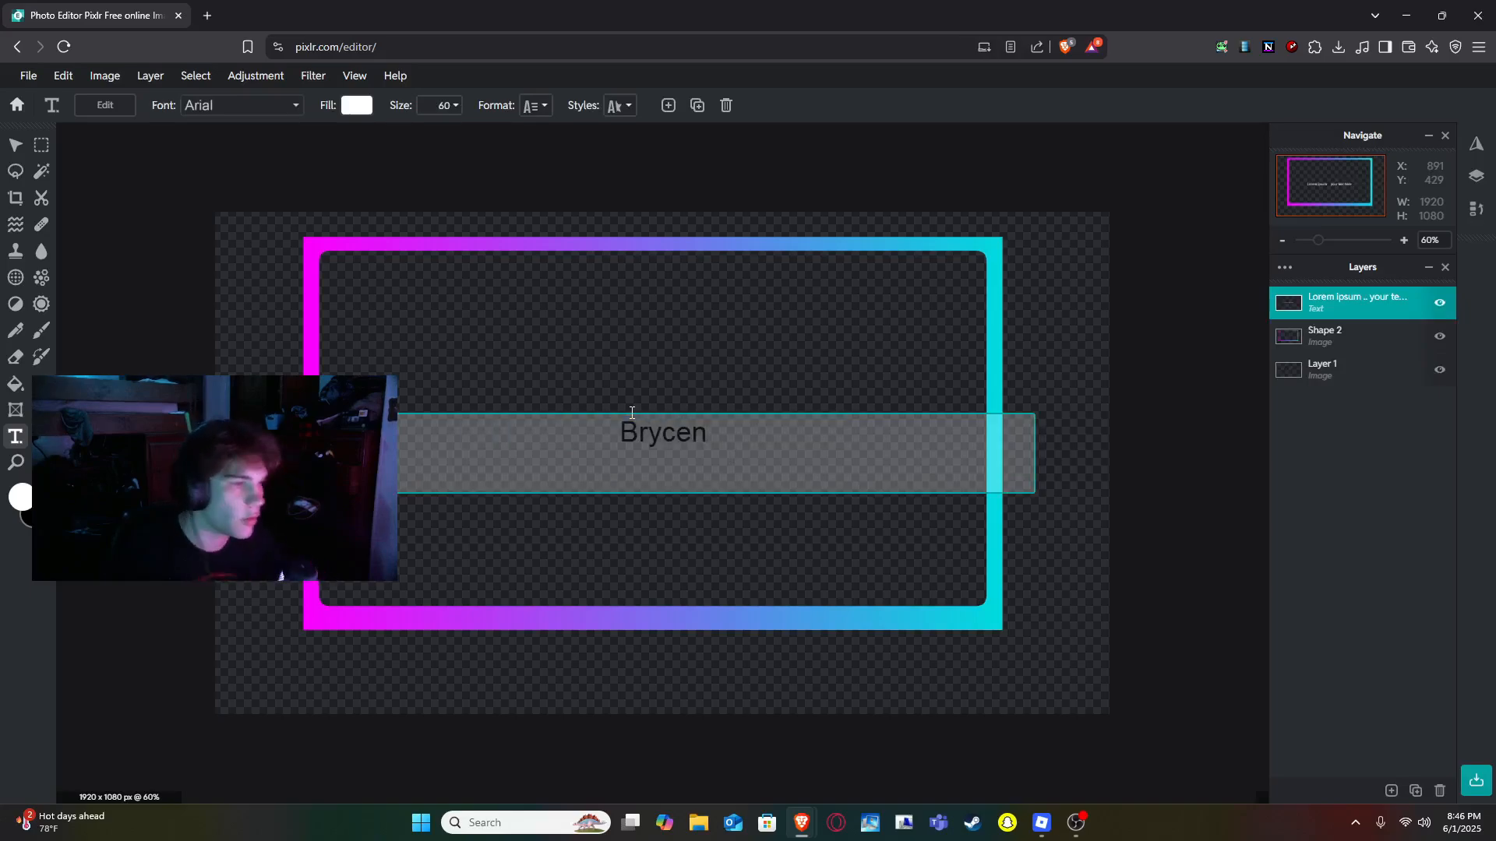
- Browse the font list and change the text's font to Brushcheetah
left_click(293, 109)
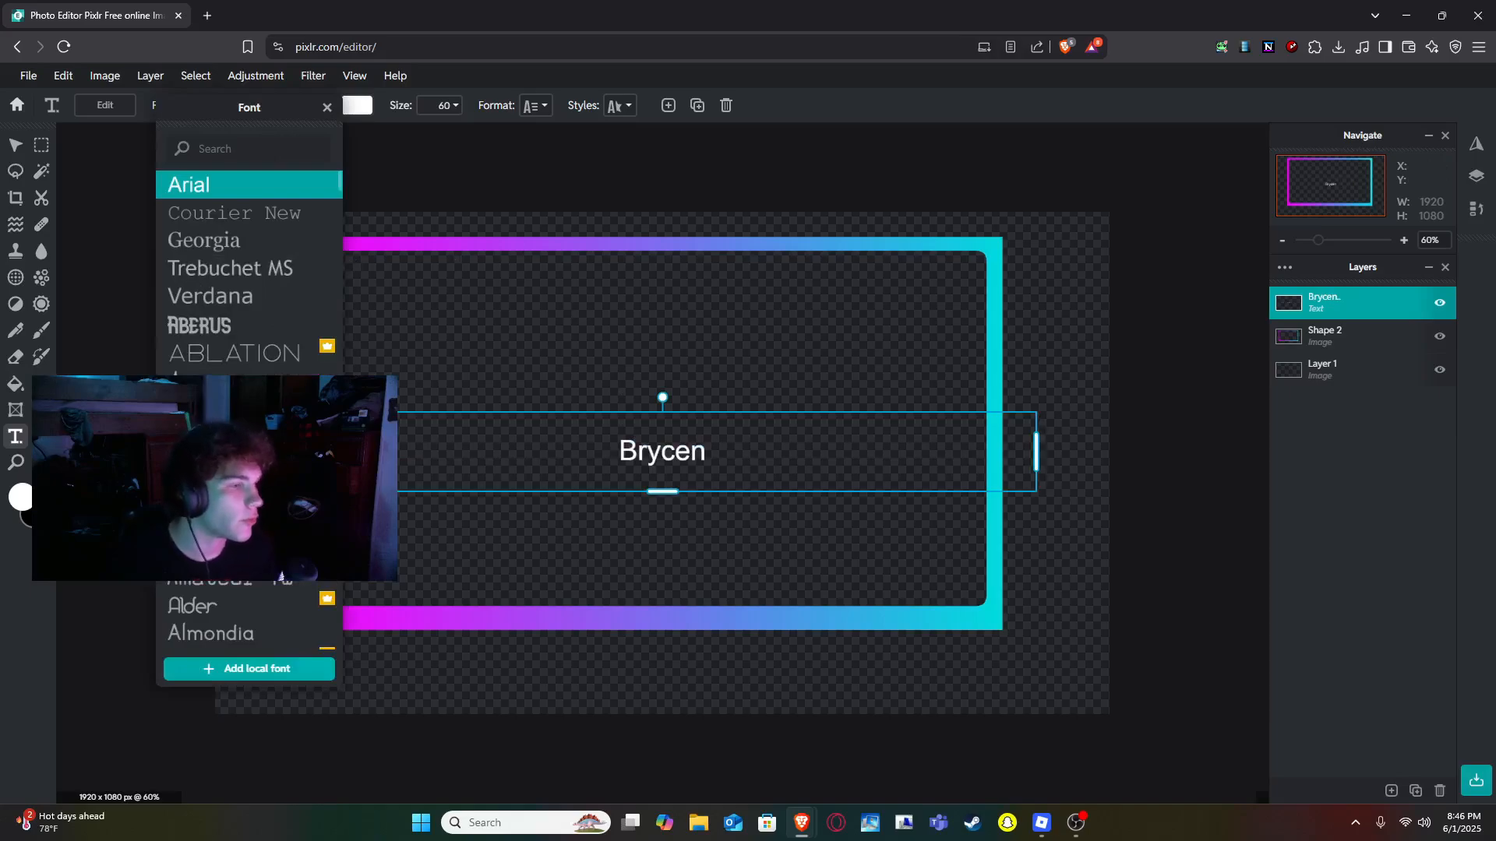
scroll(249, 506, "down", 5)
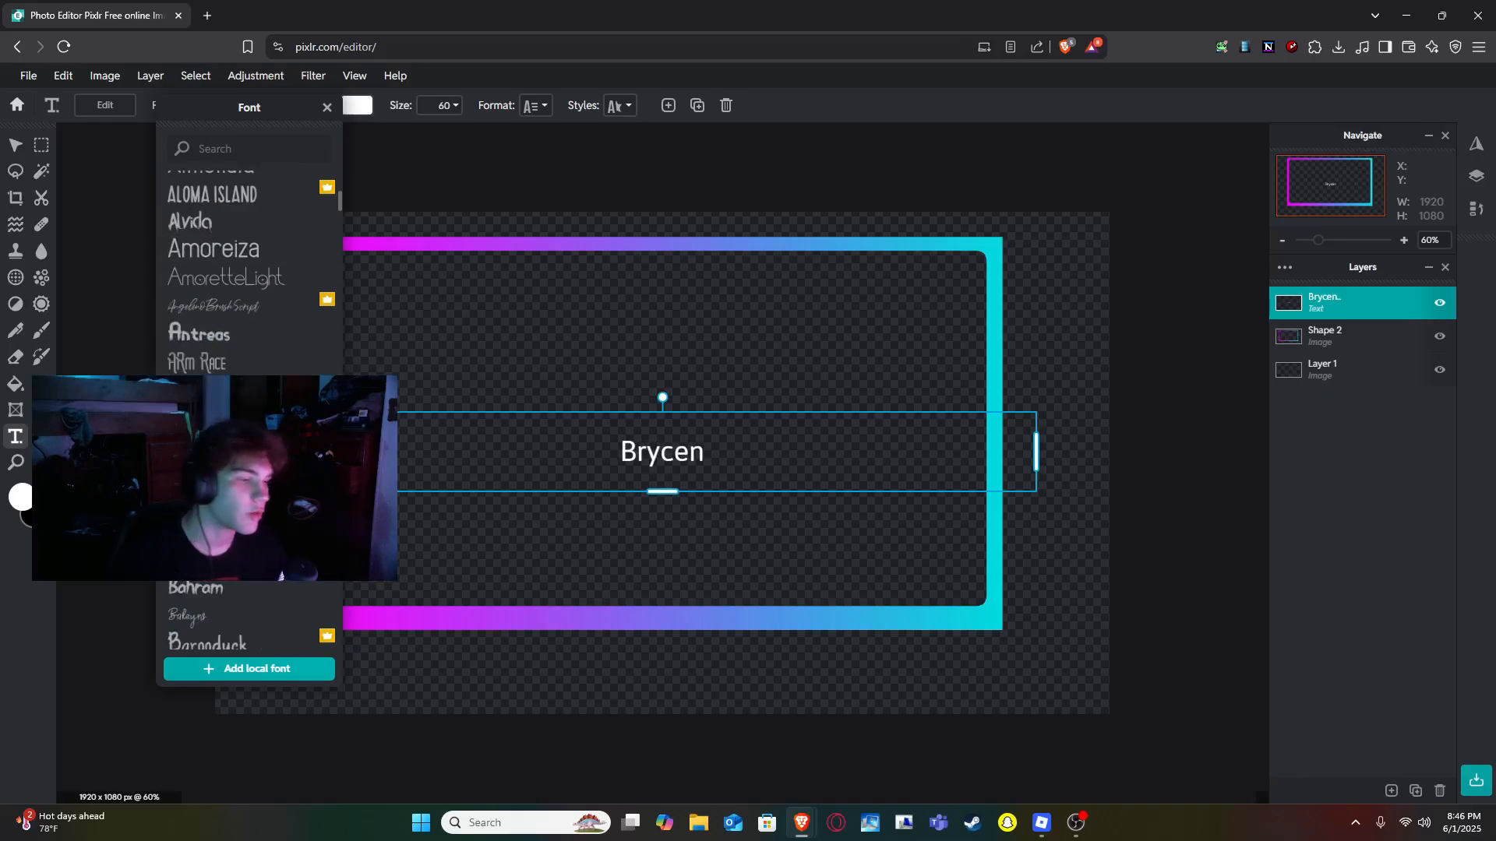
scroll(249, 506, "down", 8)
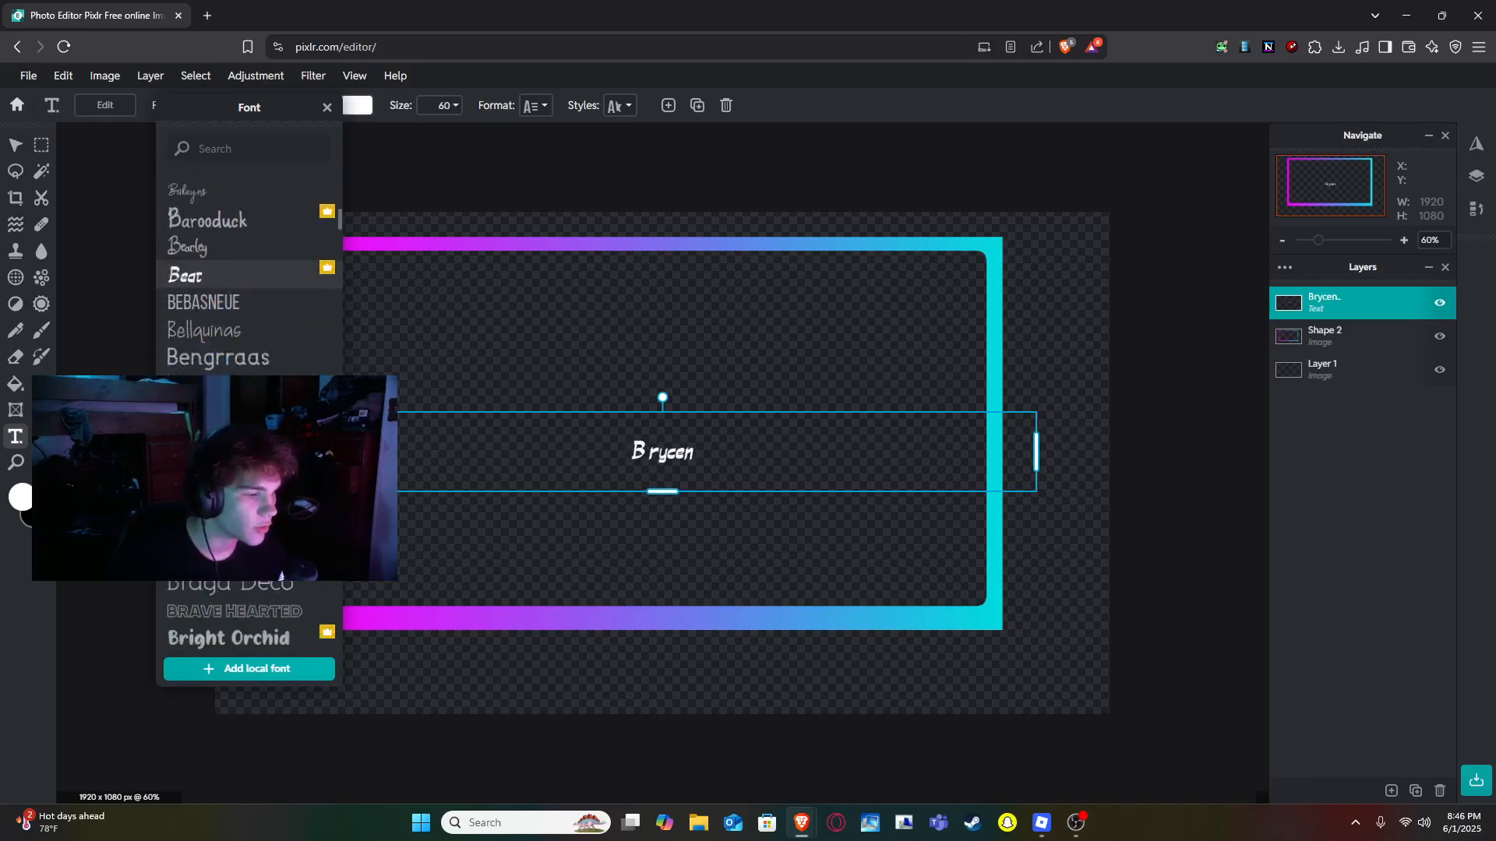
scroll(249, 506, "down", 3)
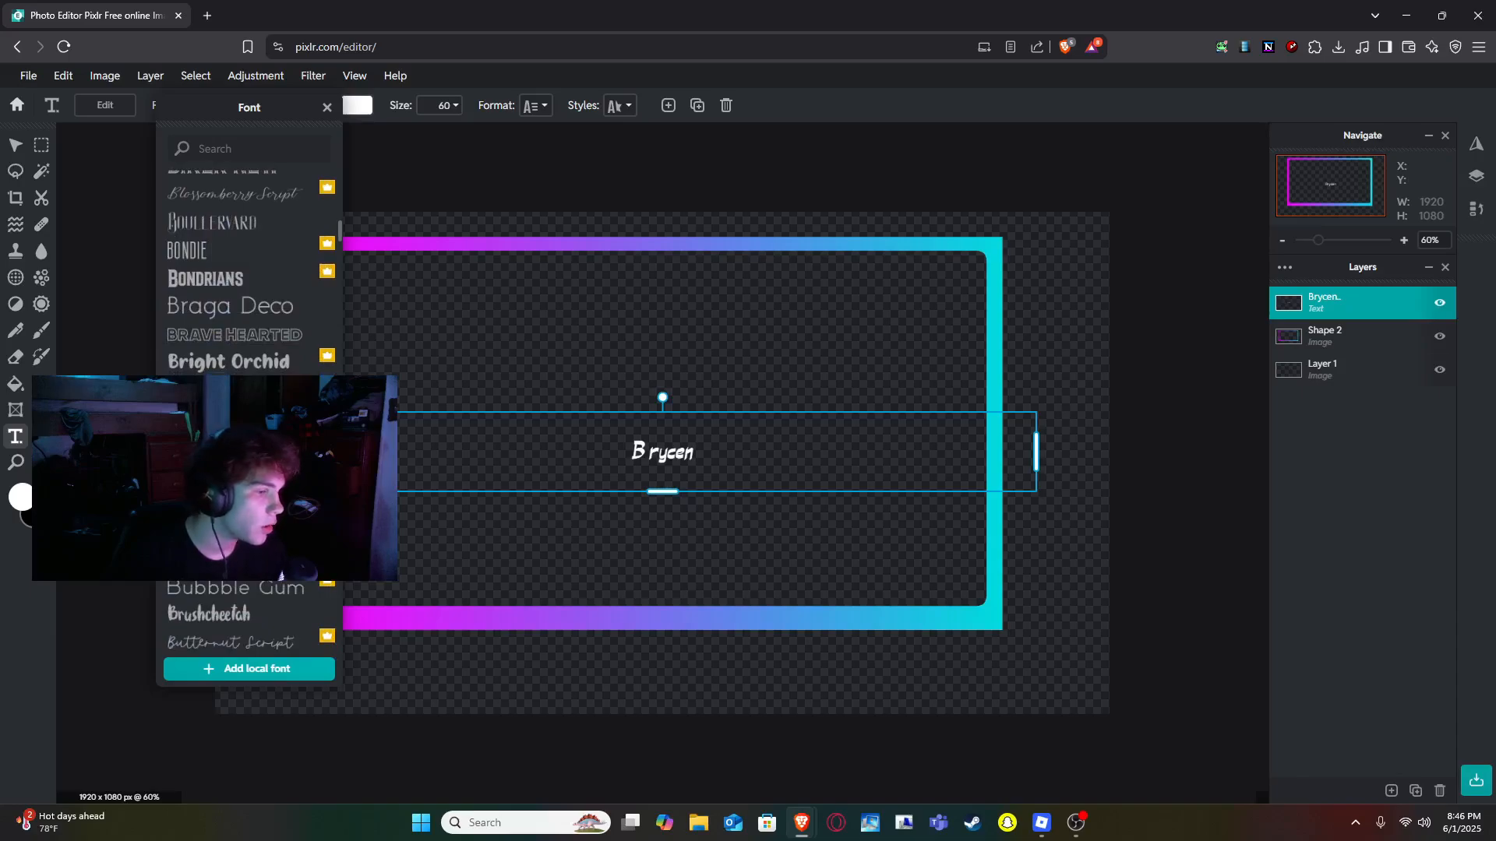
scroll(249, 506, "down", 3)
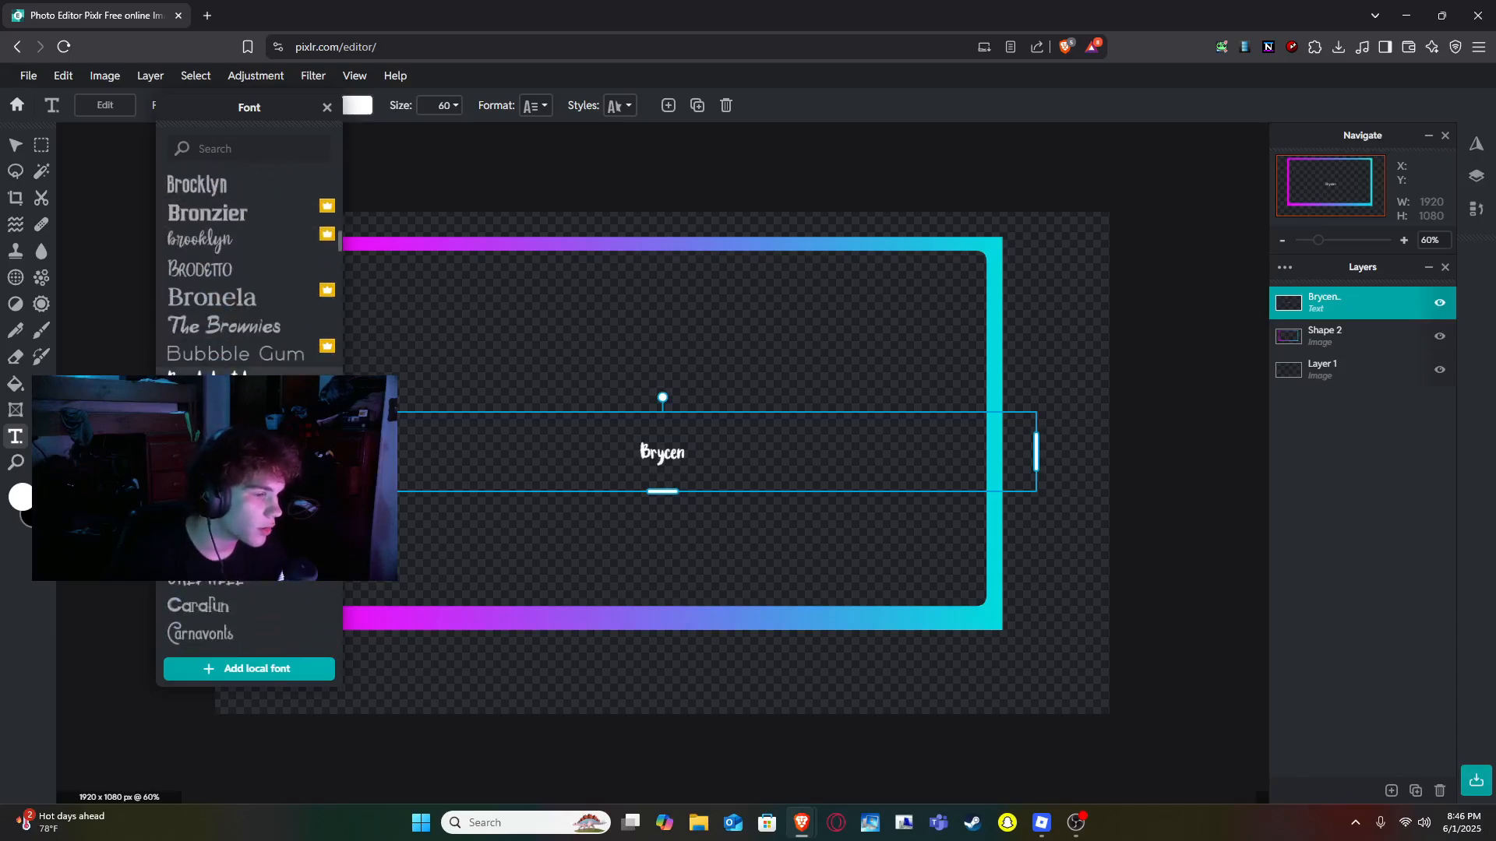
left_click(250, 382)
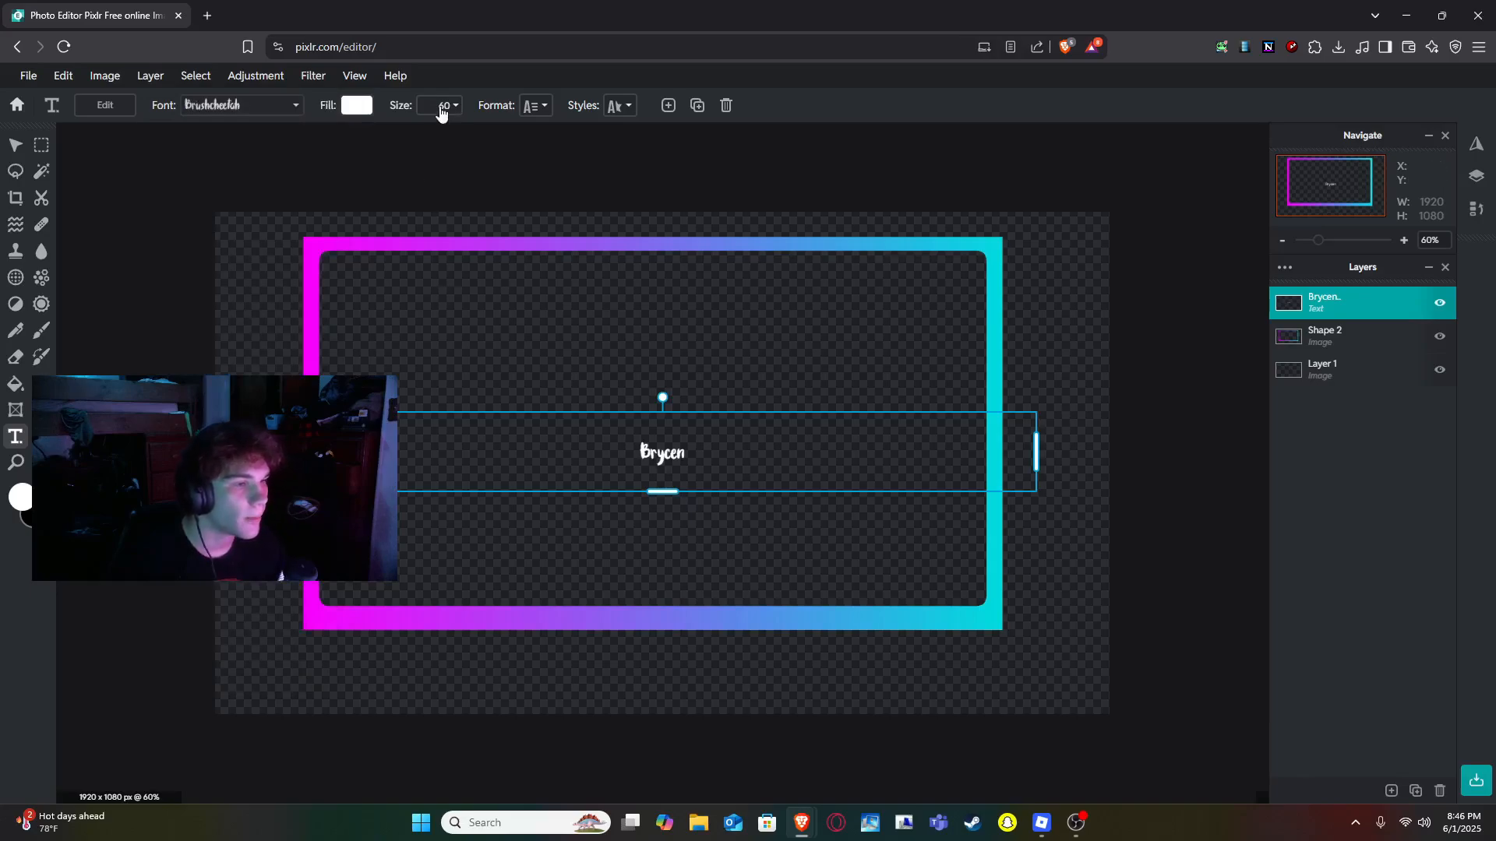
- Enlarge the name text to size 280 and position it centered over the frame's bottom edge
left_click(440, 107)
left_click_drag(343, 141, 374, 138)
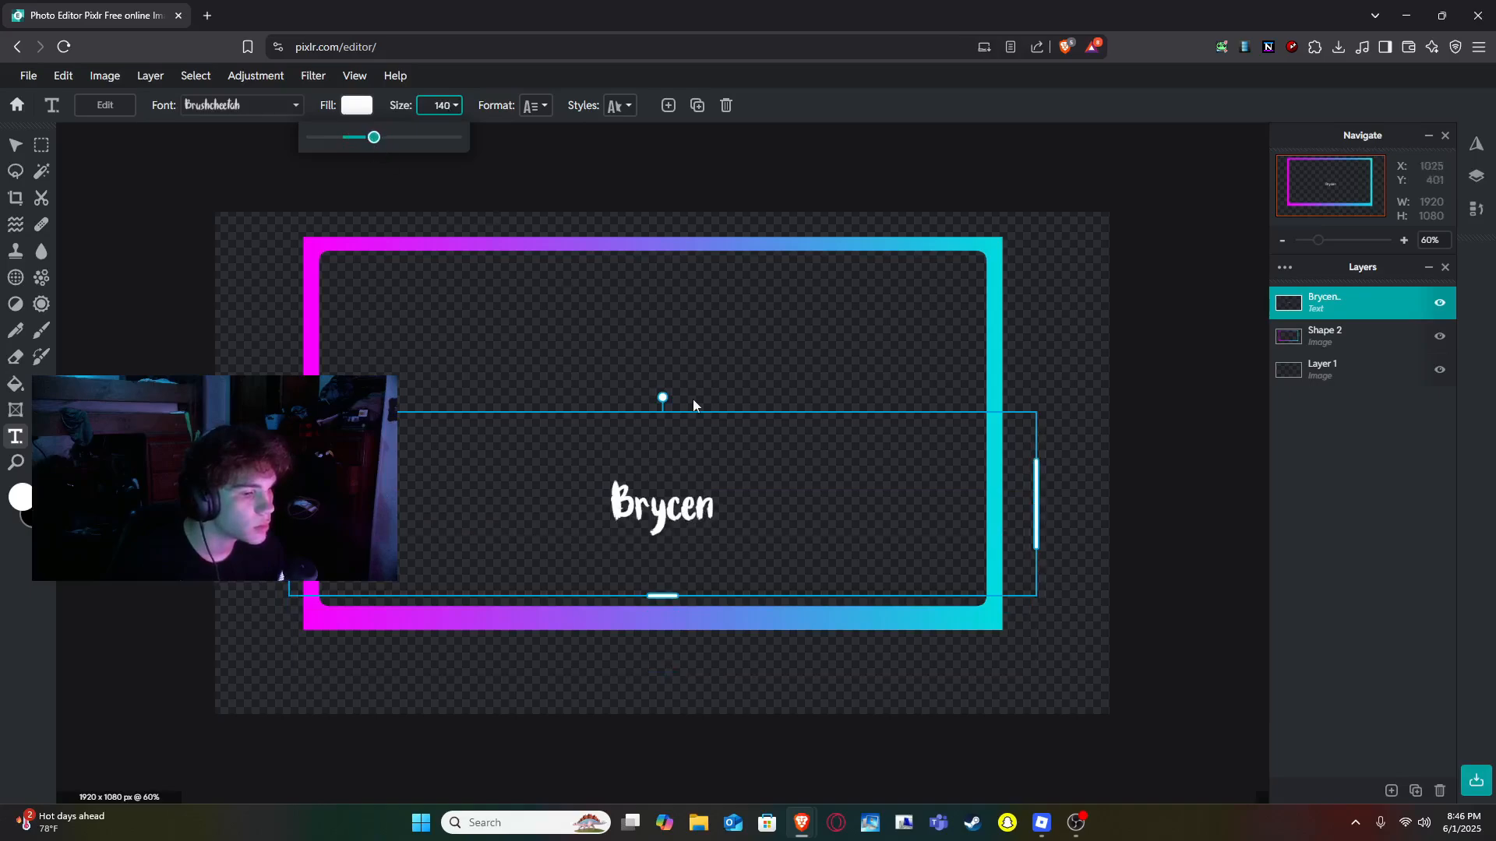
left_click_drag(754, 424, 743, 532)
left_click(456, 106)
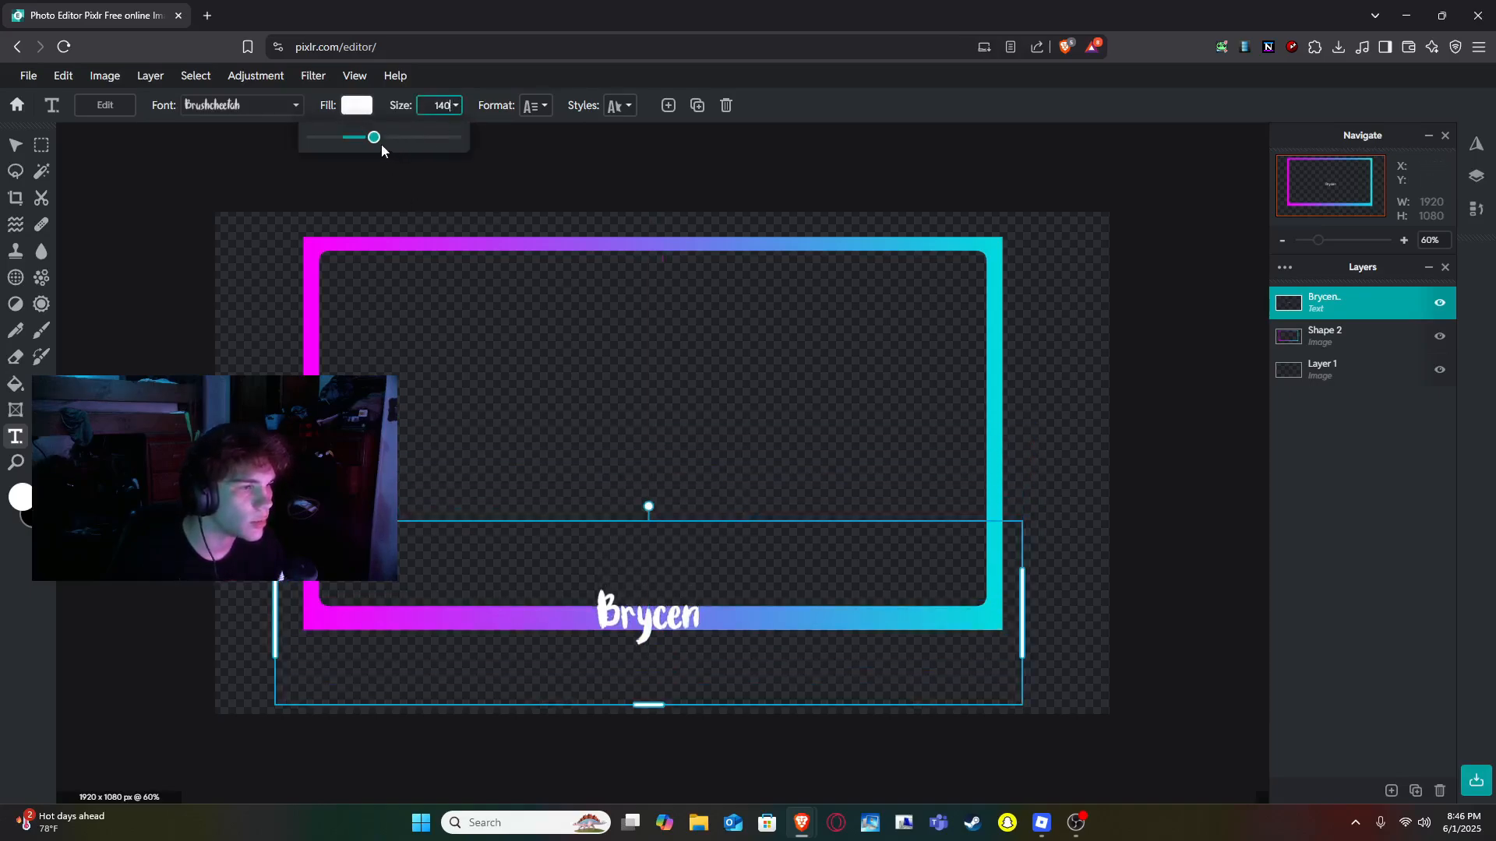
left_click_drag(381, 146, 384, 140)
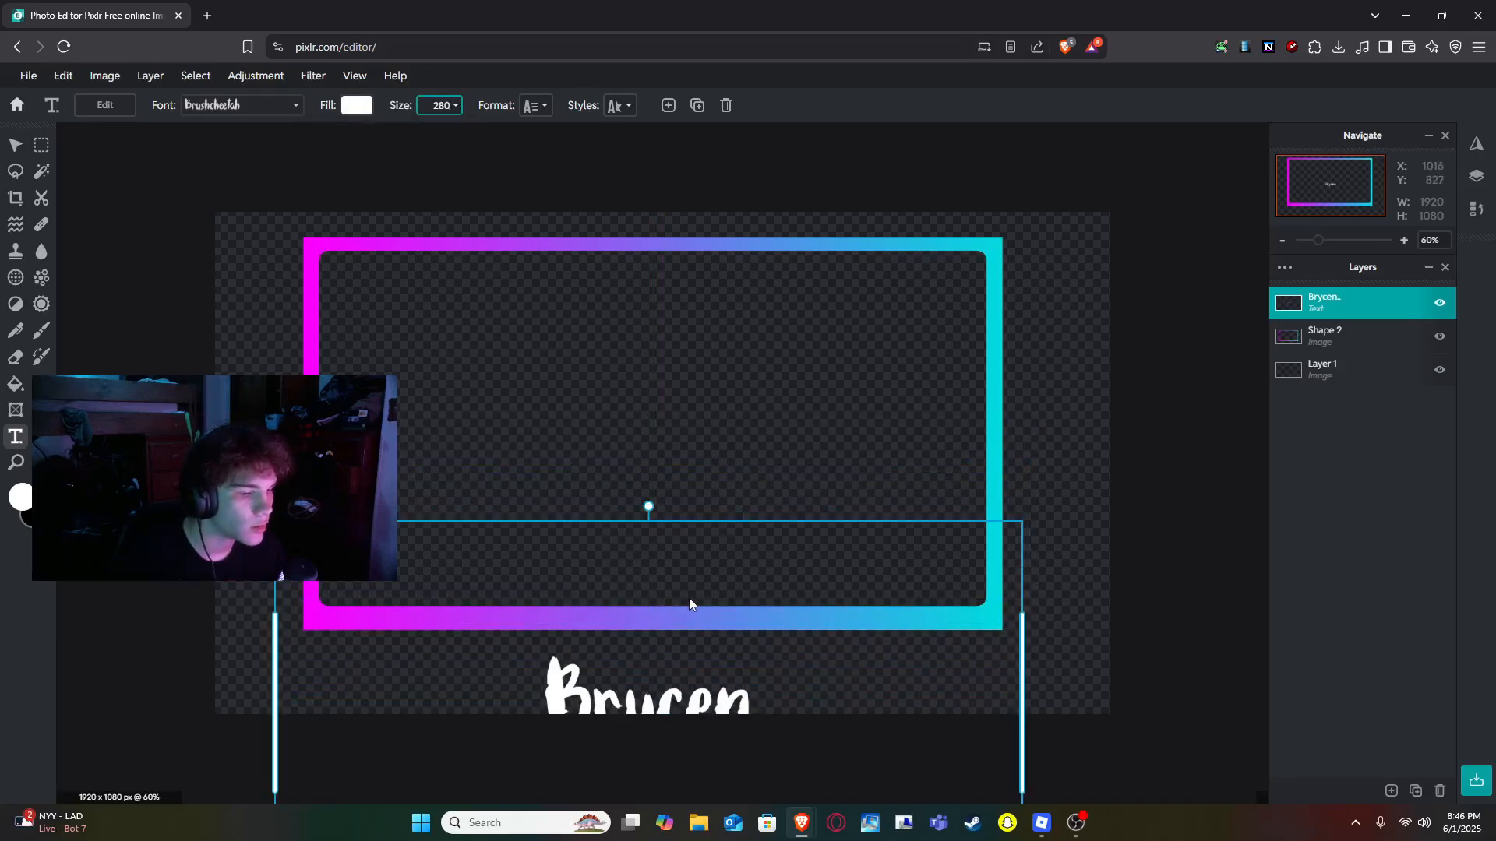
left_click_drag(688, 564, 701, 478)
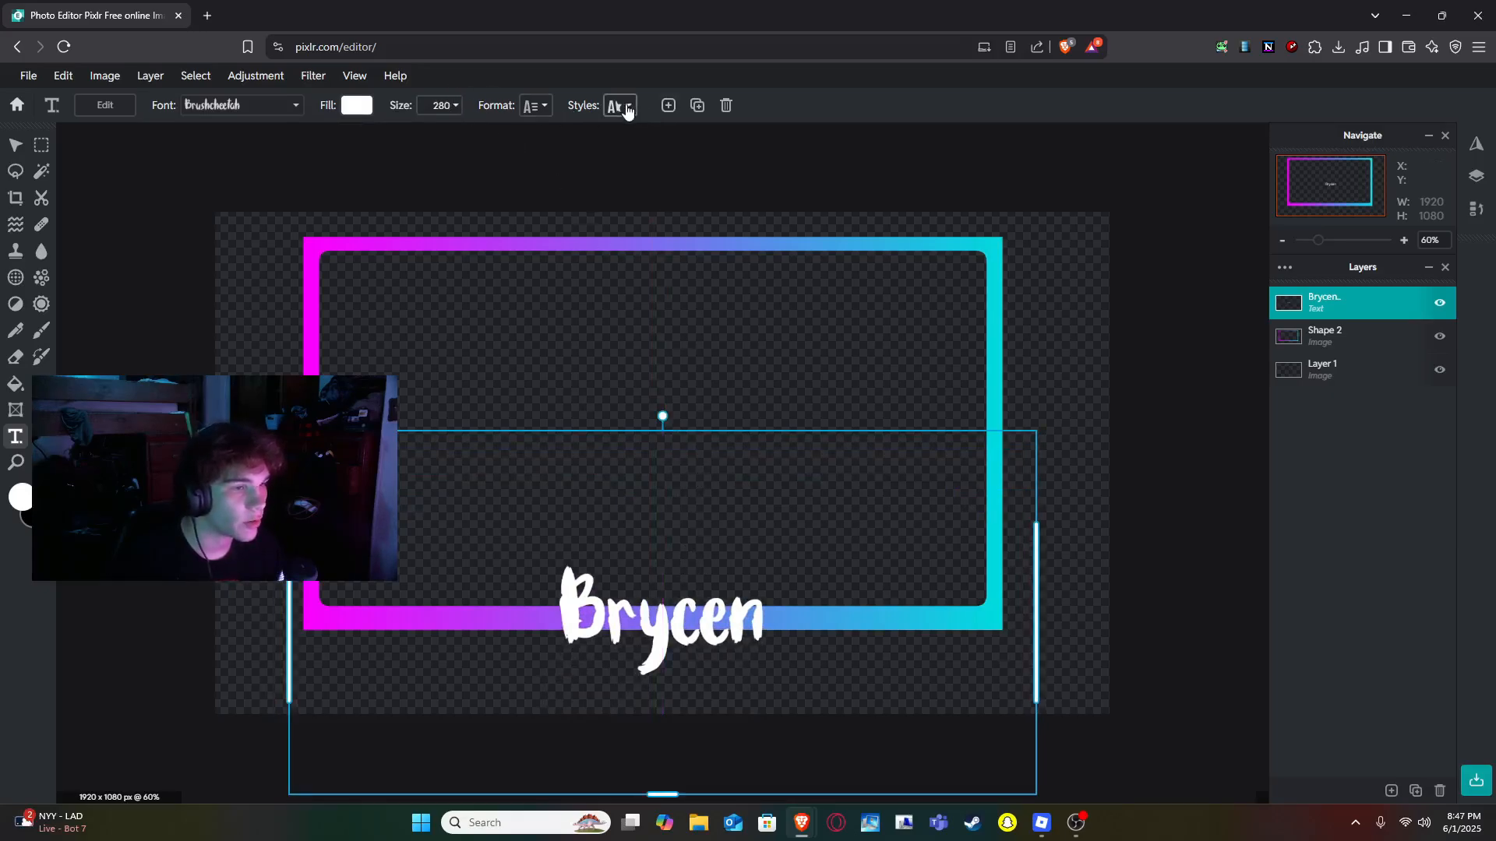
- Enable an outline on the text with size 22 and a purple color #6F7AED sampled from the gradient
left_click(619, 106)
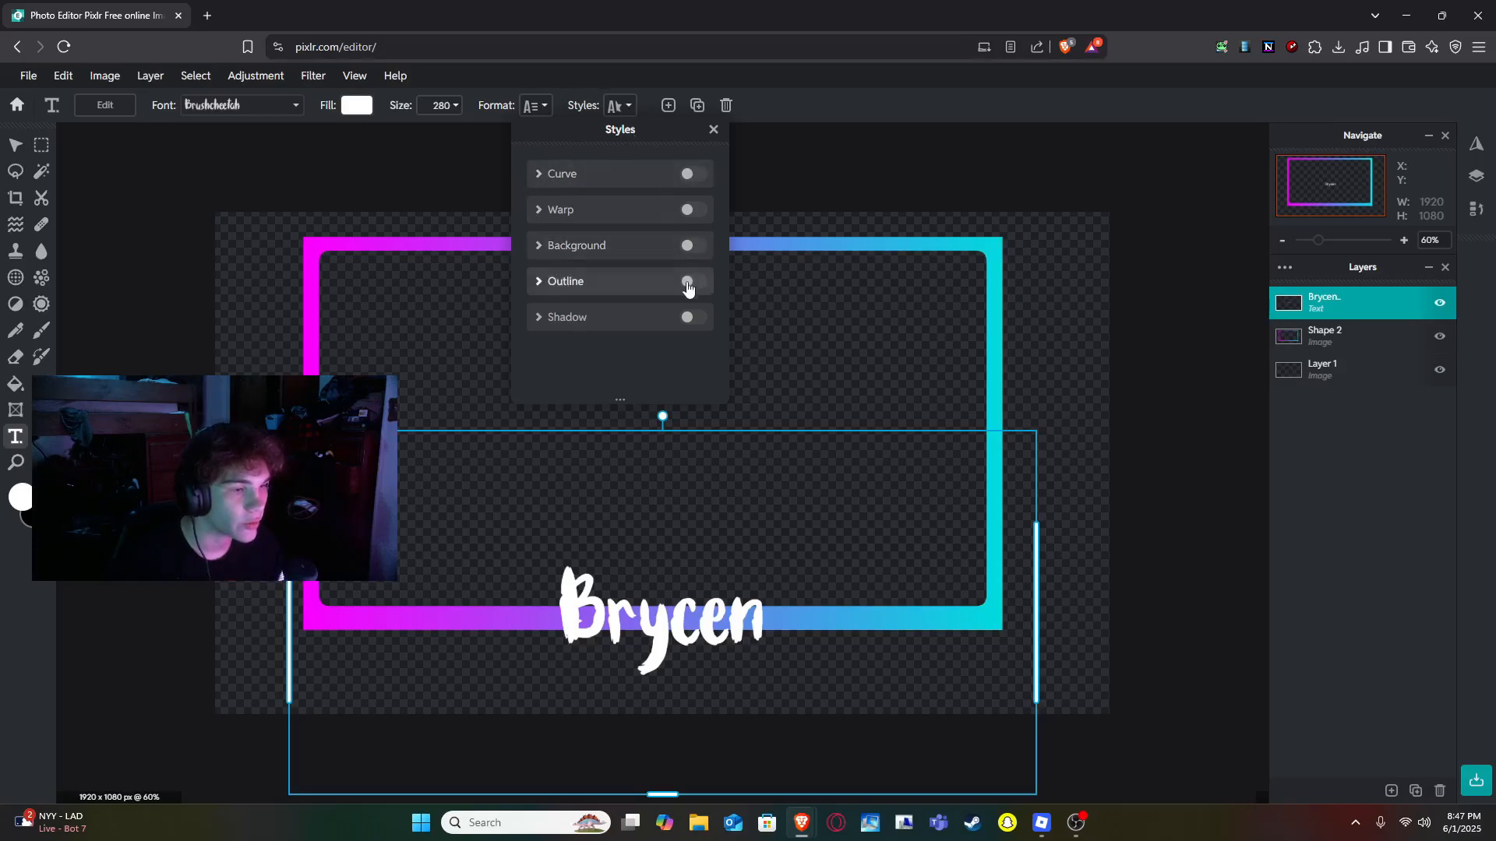
left_click(692, 283)
scroll(688, 307, "down", 1)
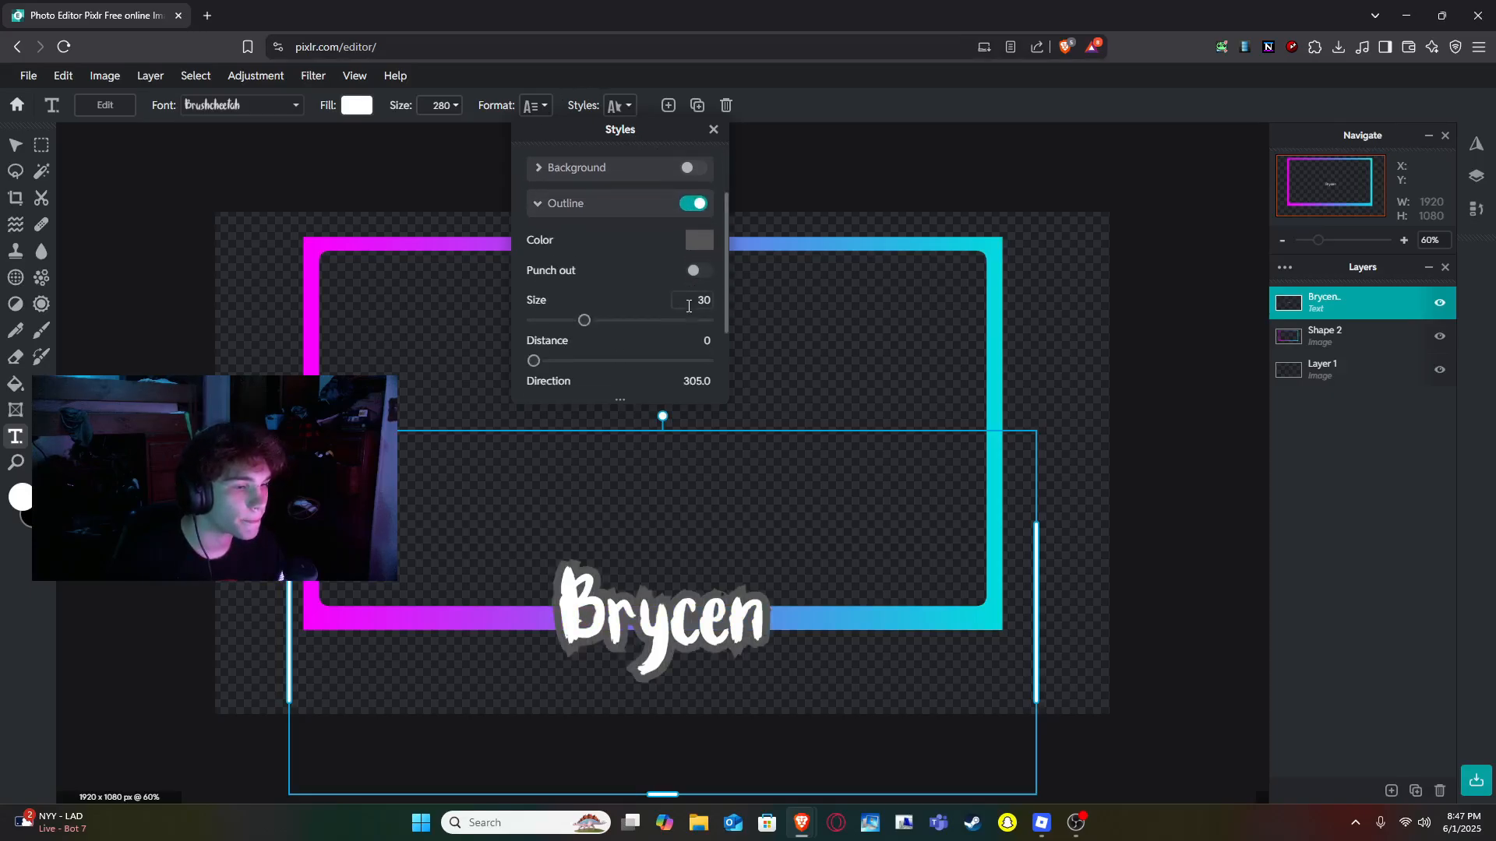
scroll(615, 355, "down", 1)
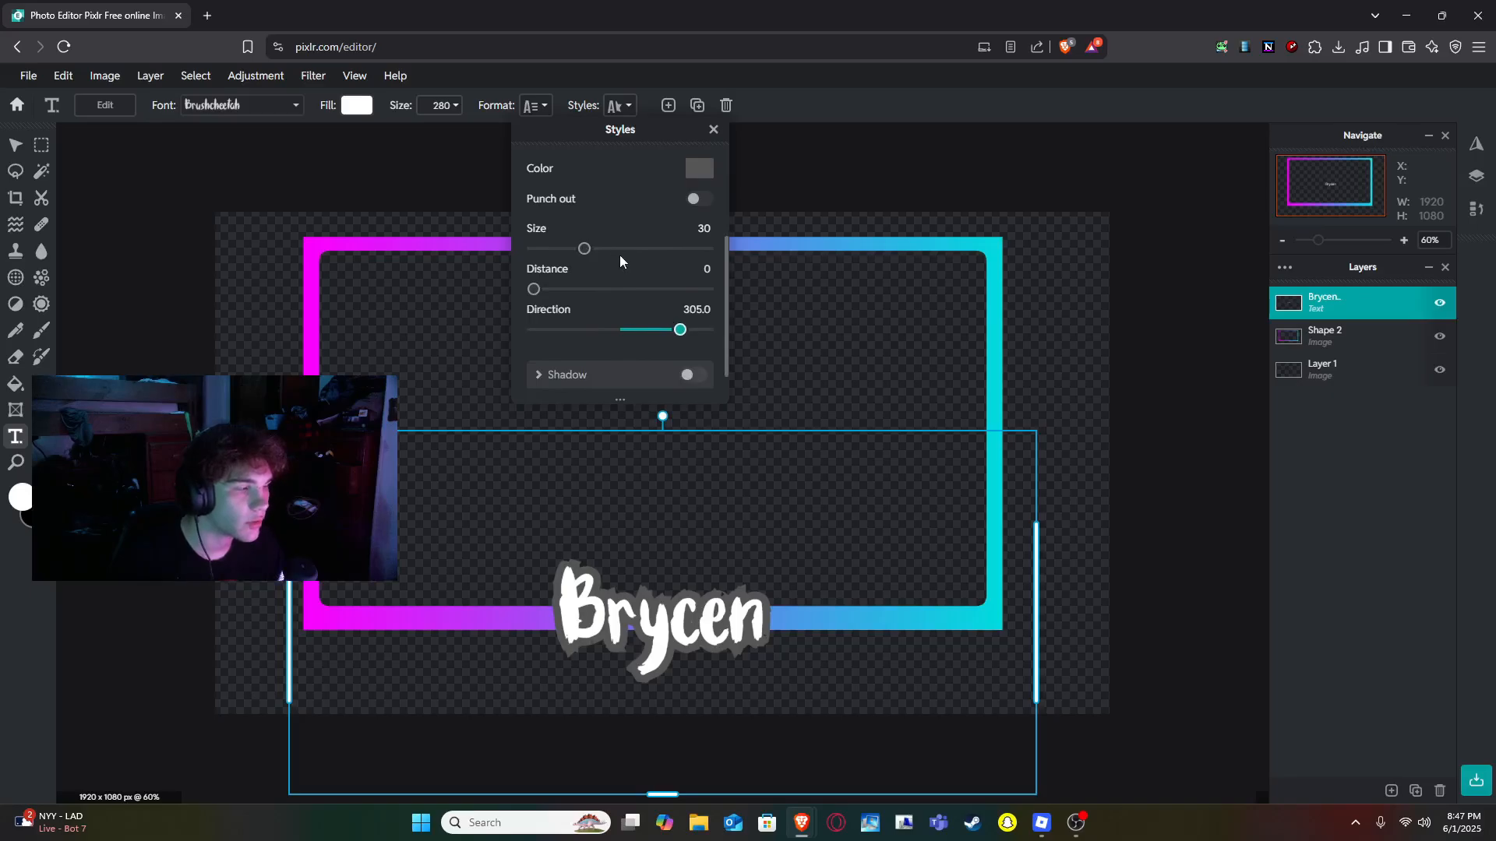
left_click(705, 172)
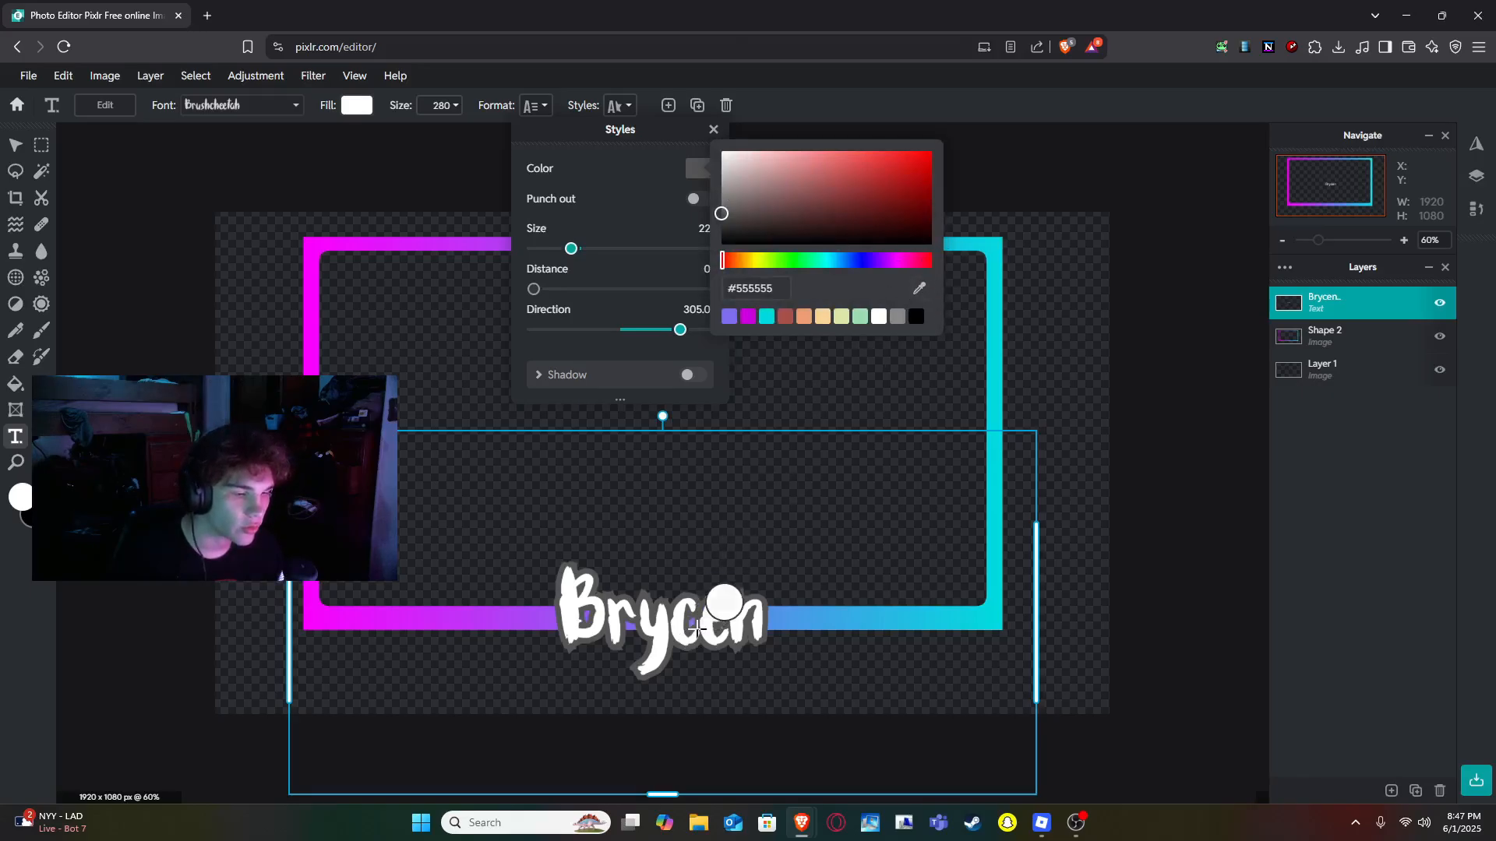
left_click(691, 625)
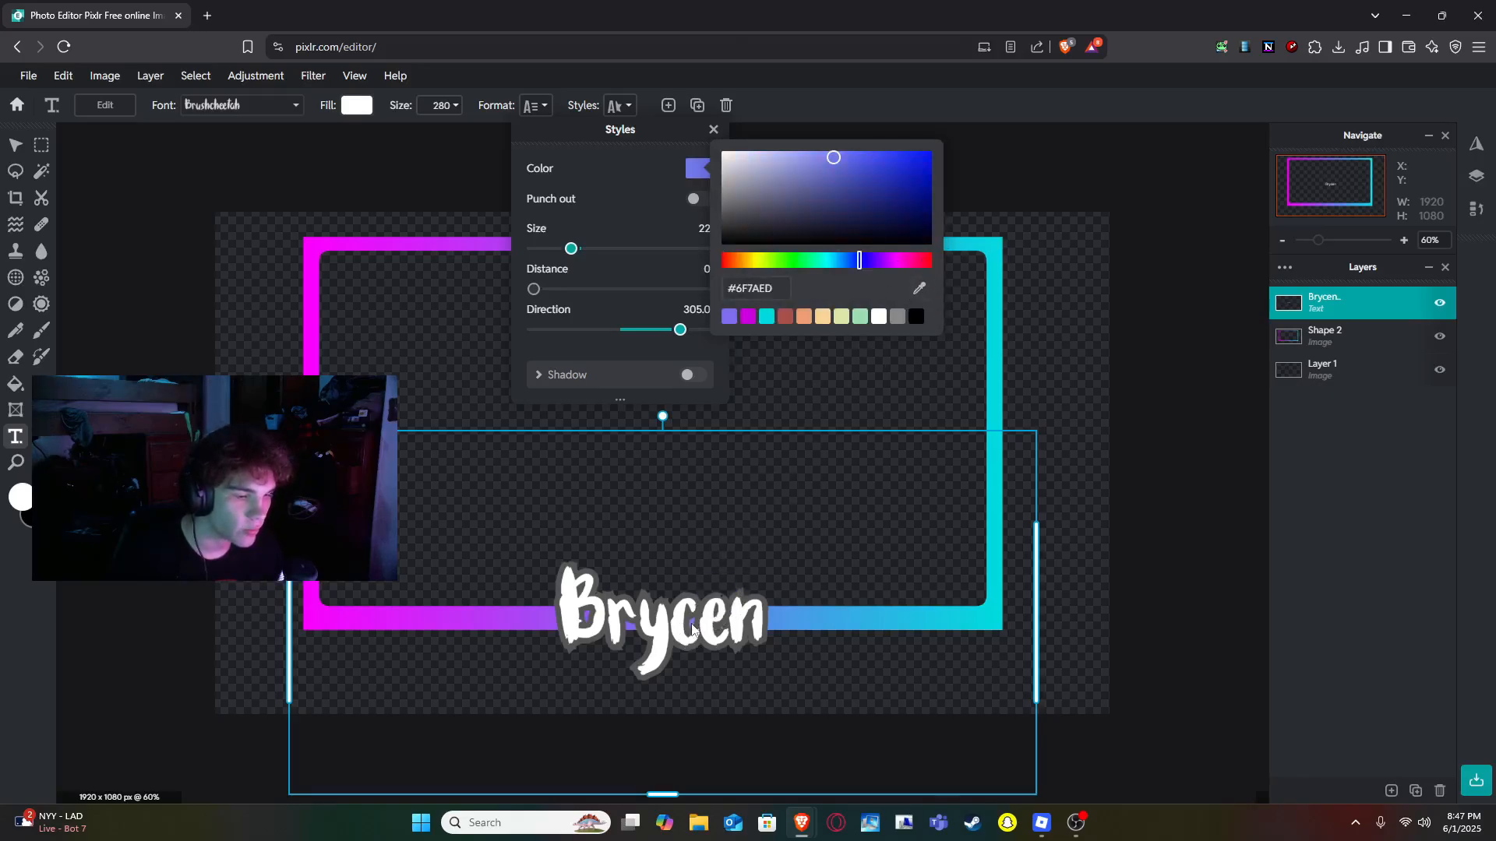
left_click(659, 215)
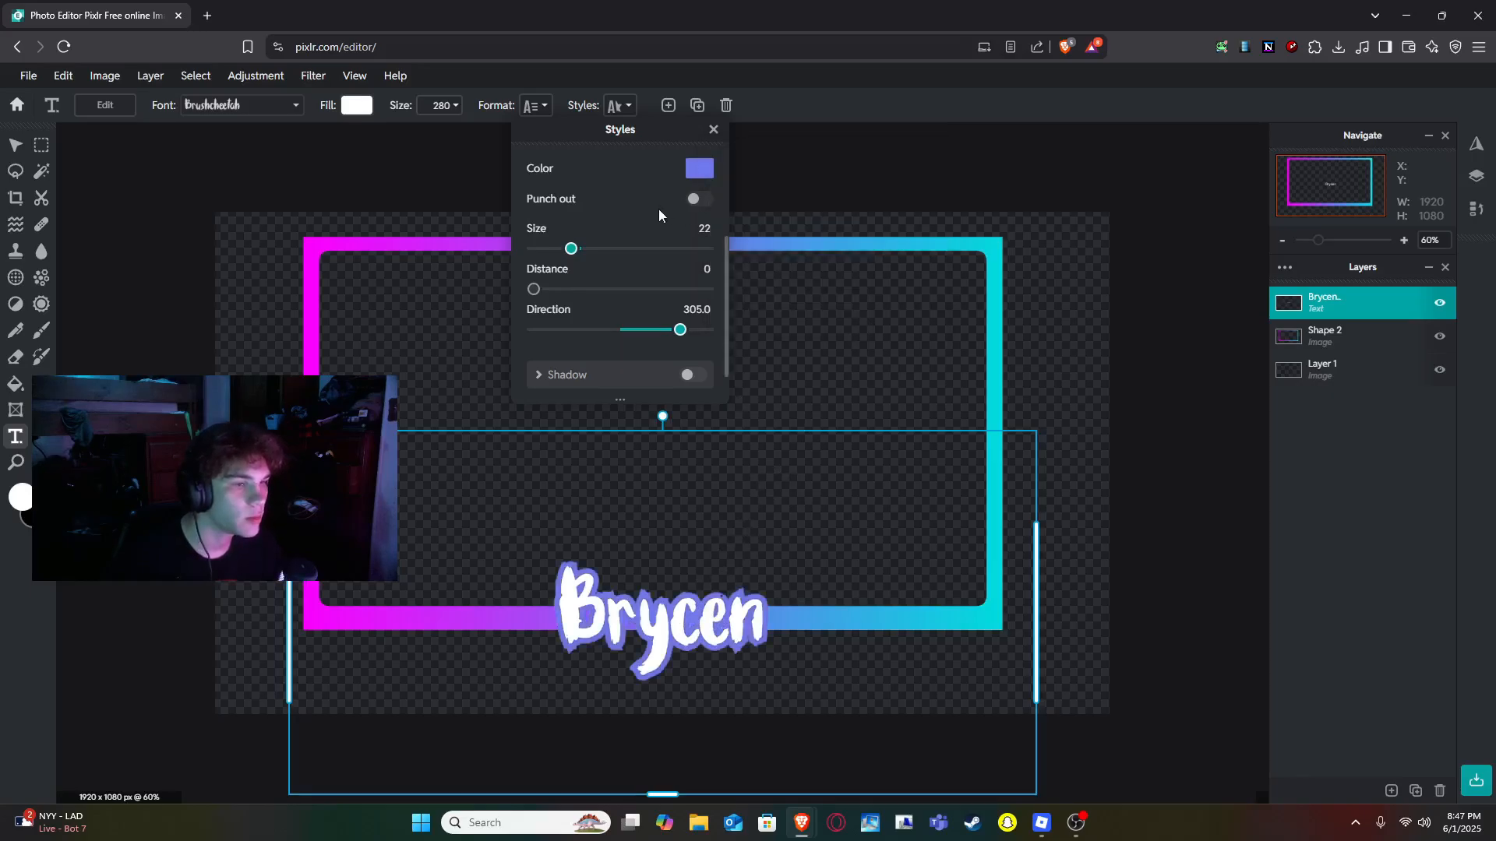
left_click(1204, 457)
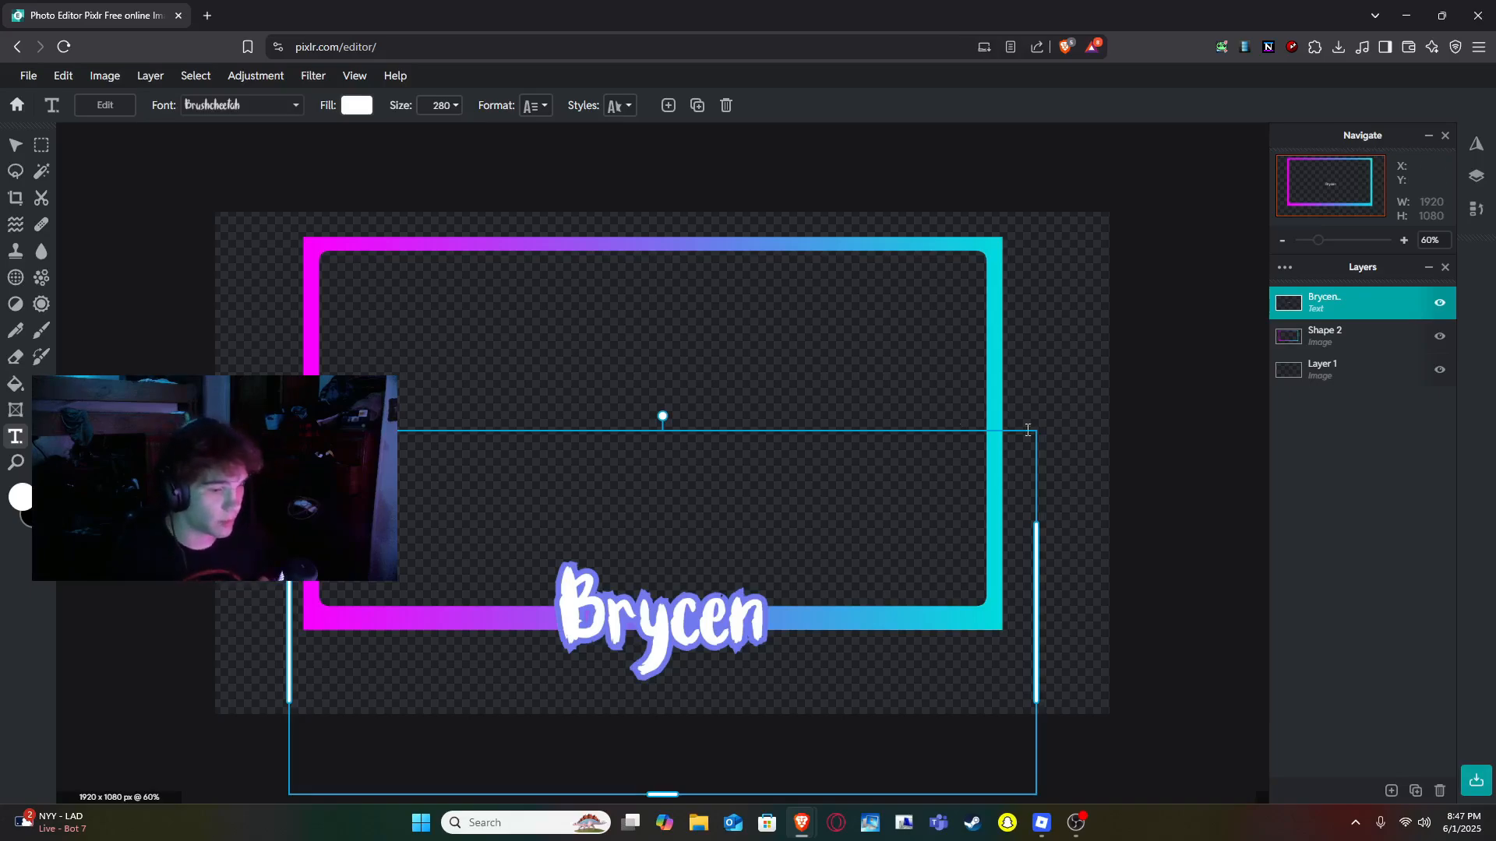
- Select the frame and text layers together, scale them to about 1760 x 1313, and reposition them on the canvas
left_click(16, 145)
left_click(120, 275)
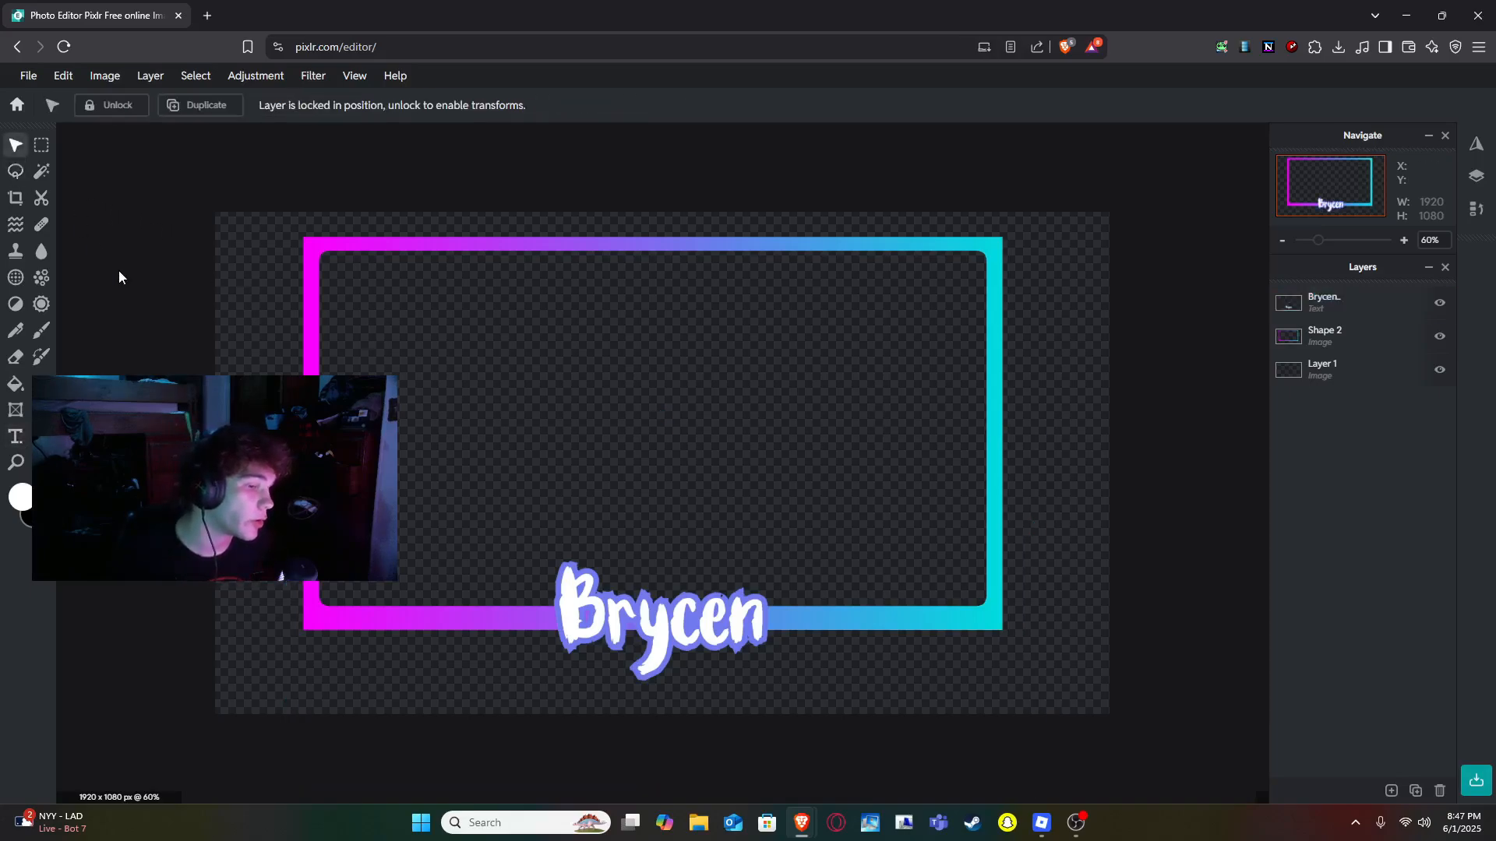
left_click(998, 368)
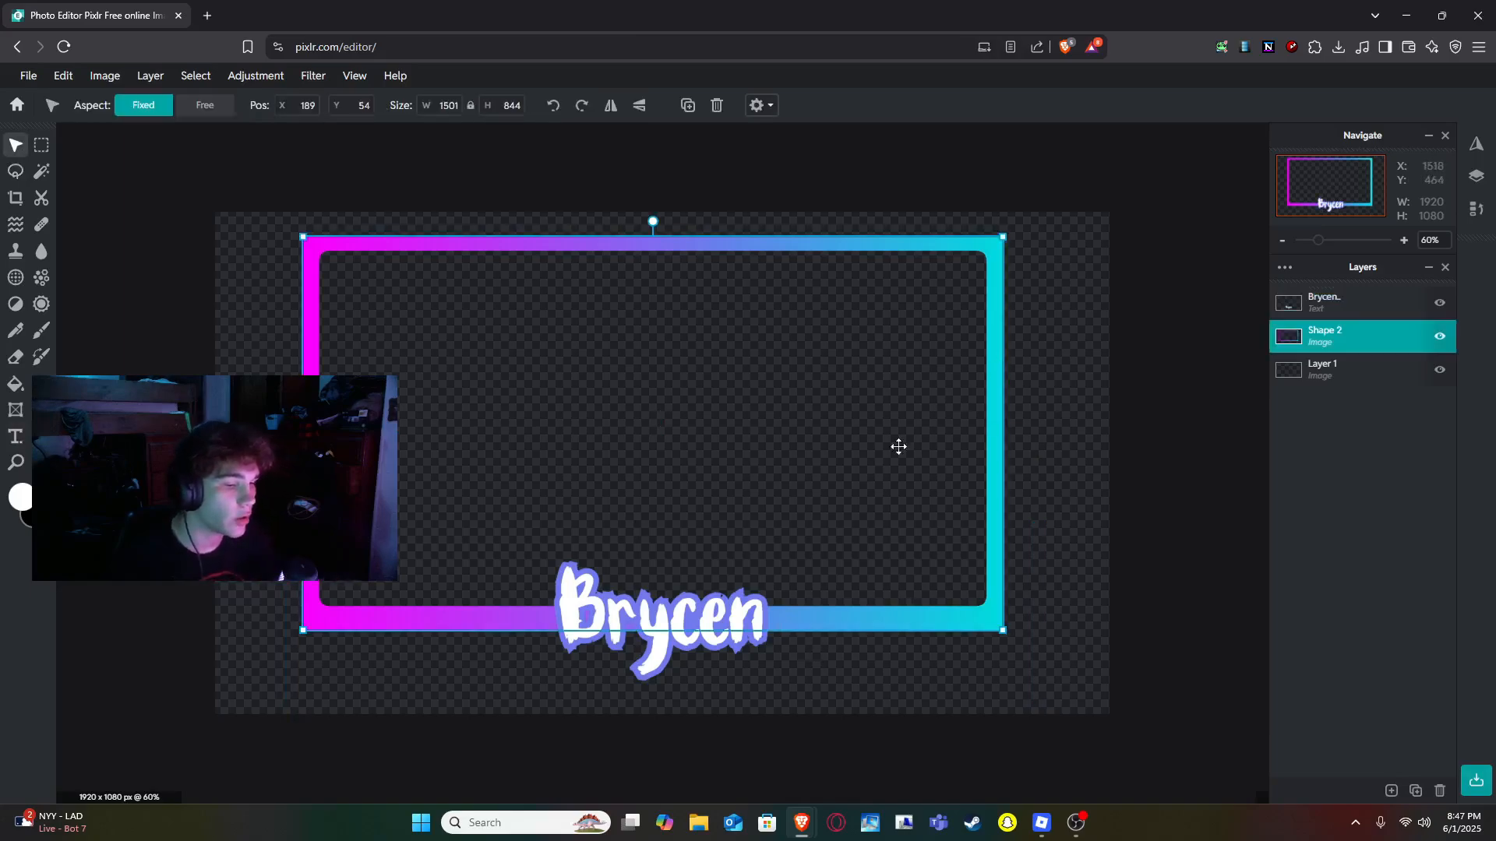
left_click(627, 652, "shift")
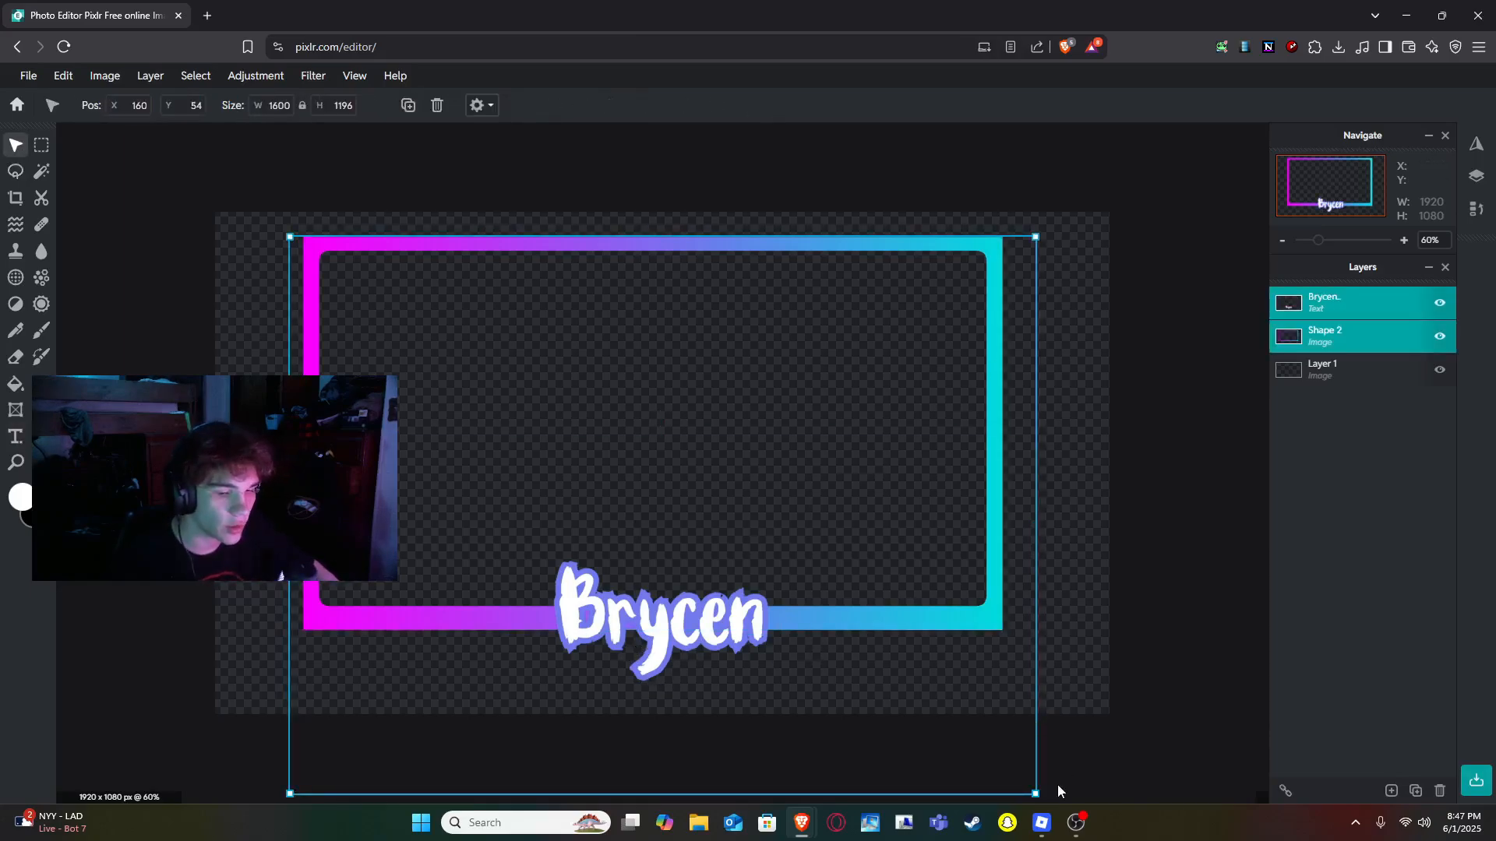
left_click_drag(1033, 790, 1105, 822)
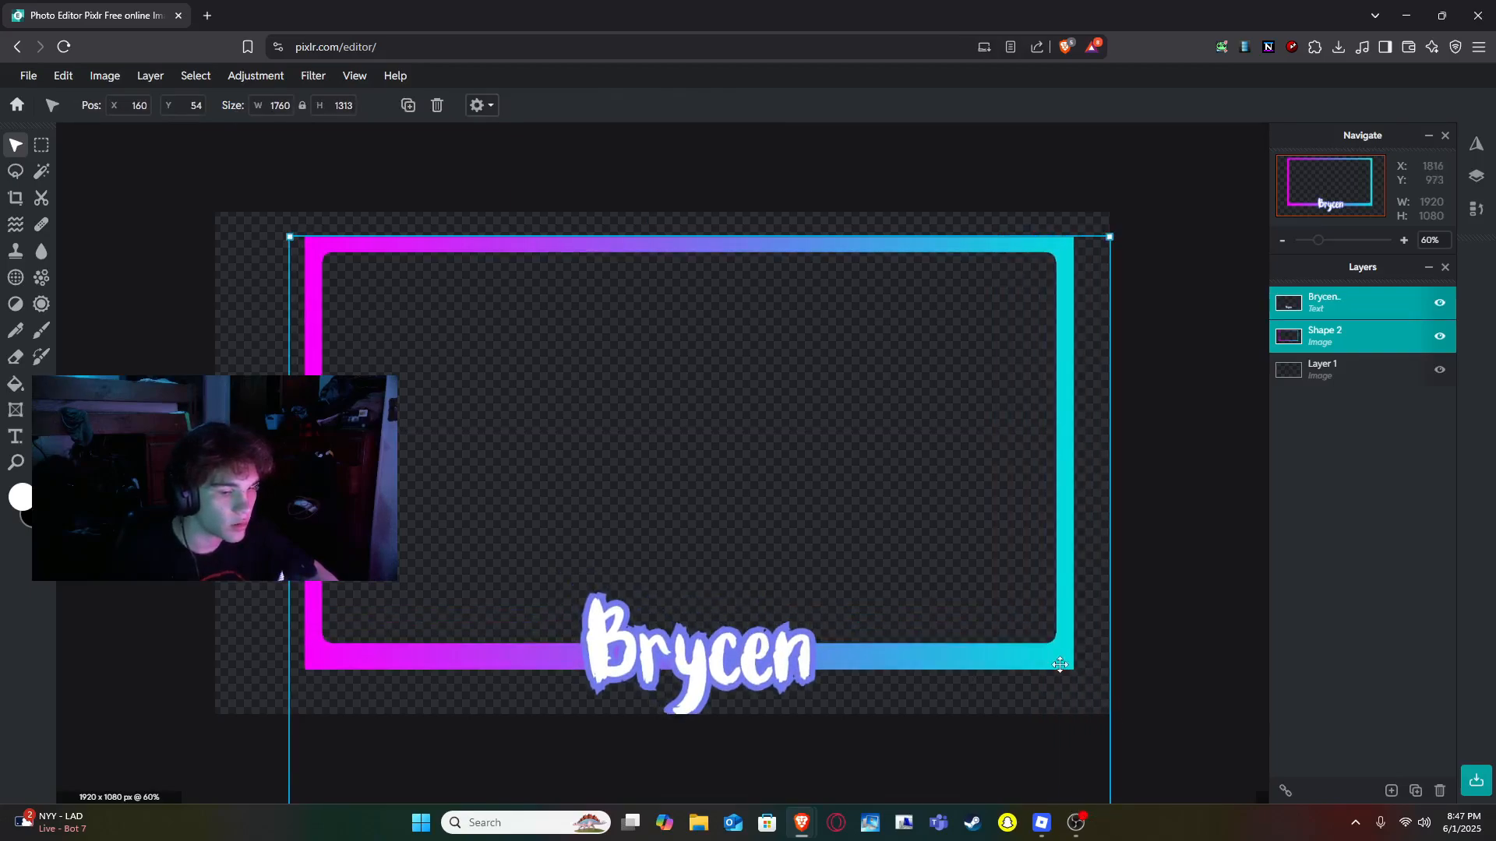
left_click_drag(1060, 665, 993, 653)
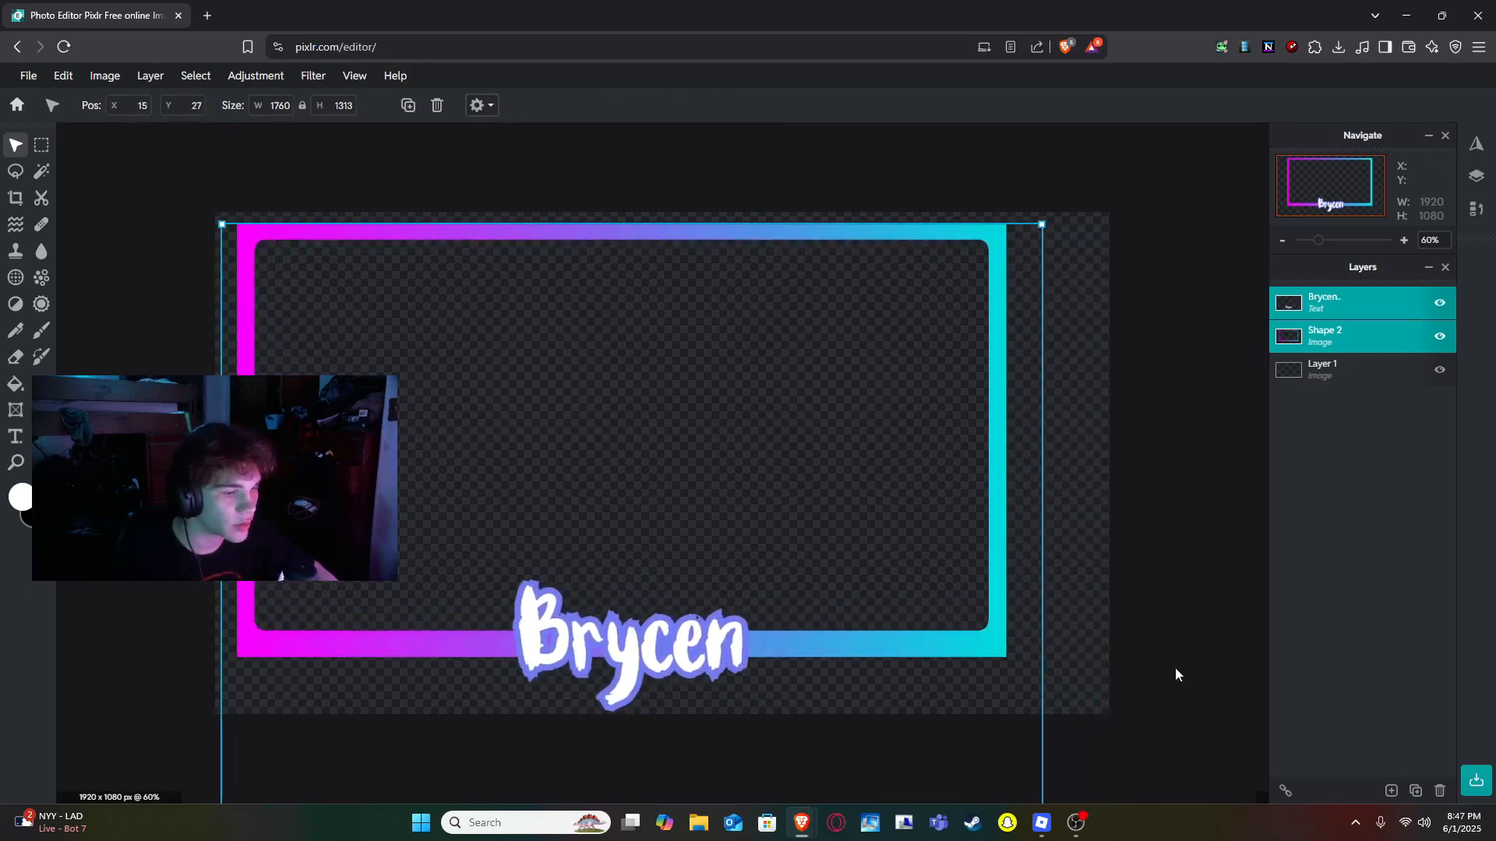
scroll(1175, 667, "down", 3)
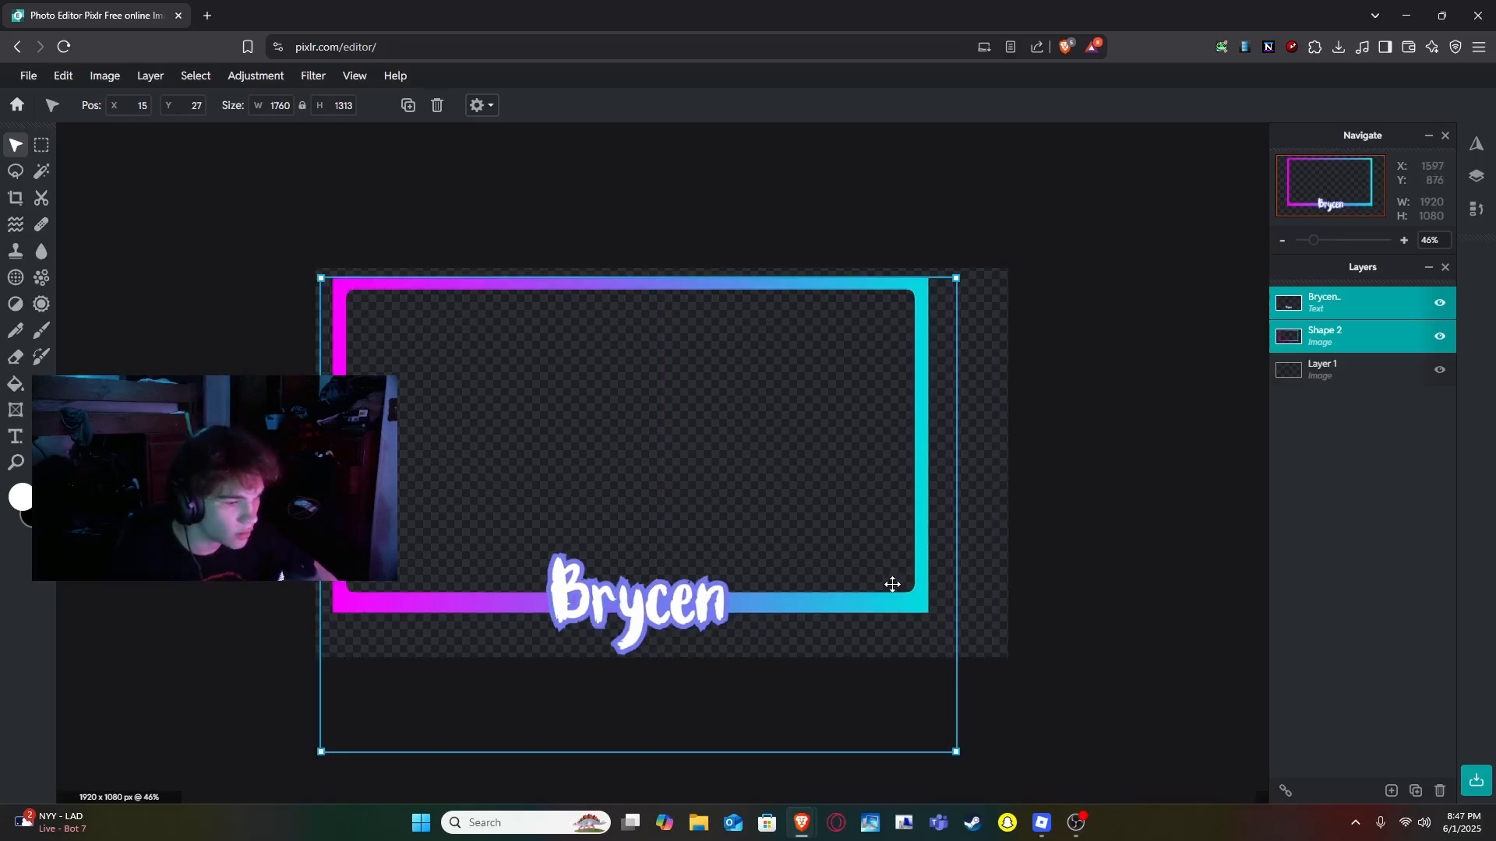
left_click_drag(892, 593, 920, 594)
left_click(1106, 581)
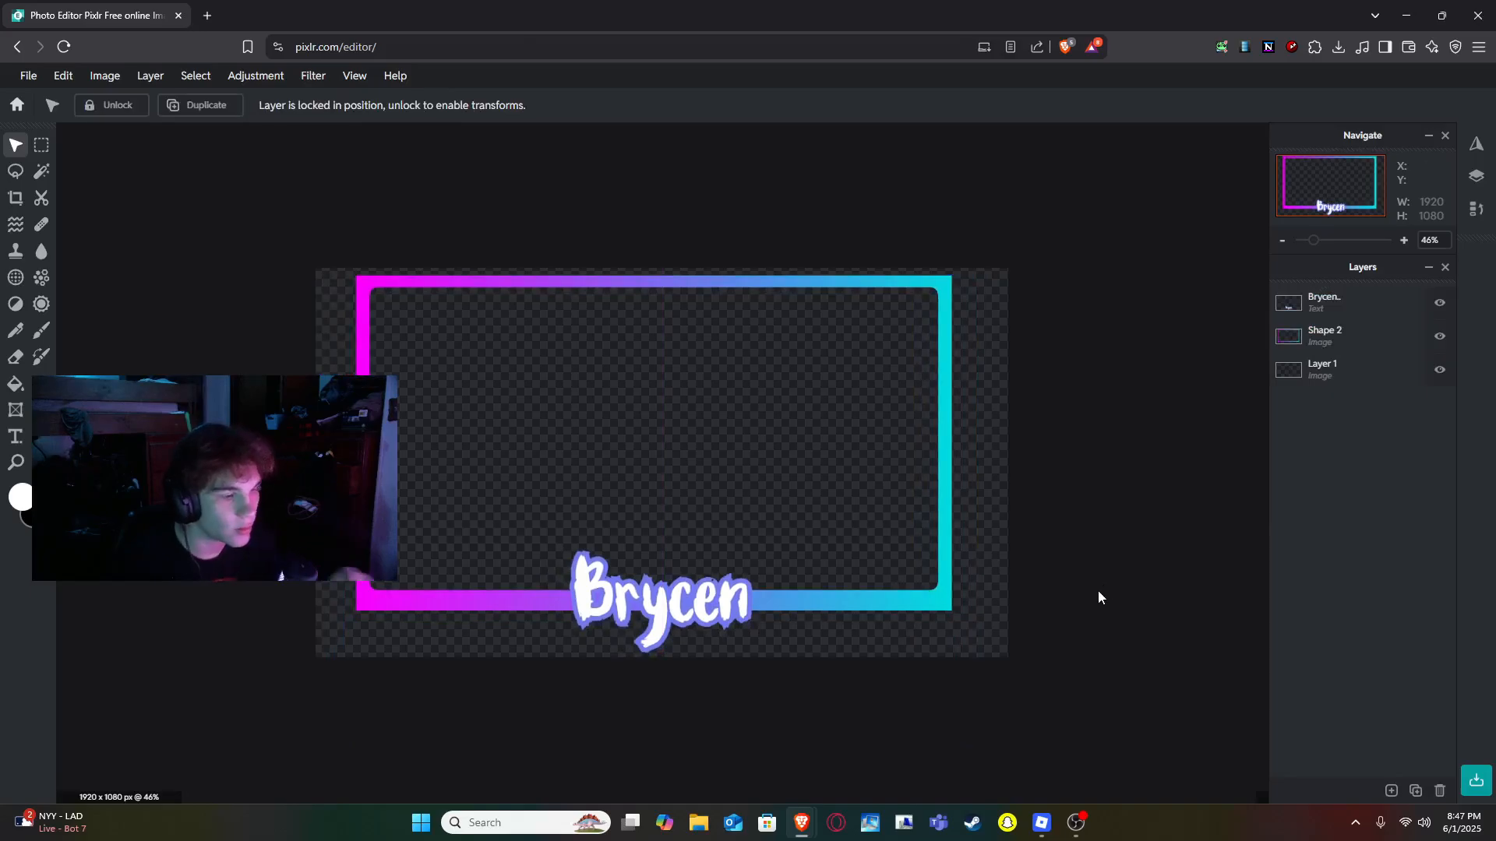
- Zoom in on the canvas and quick-export the whole image as a PNG file named overlay3.png
scroll(1097, 590, "up", 3)
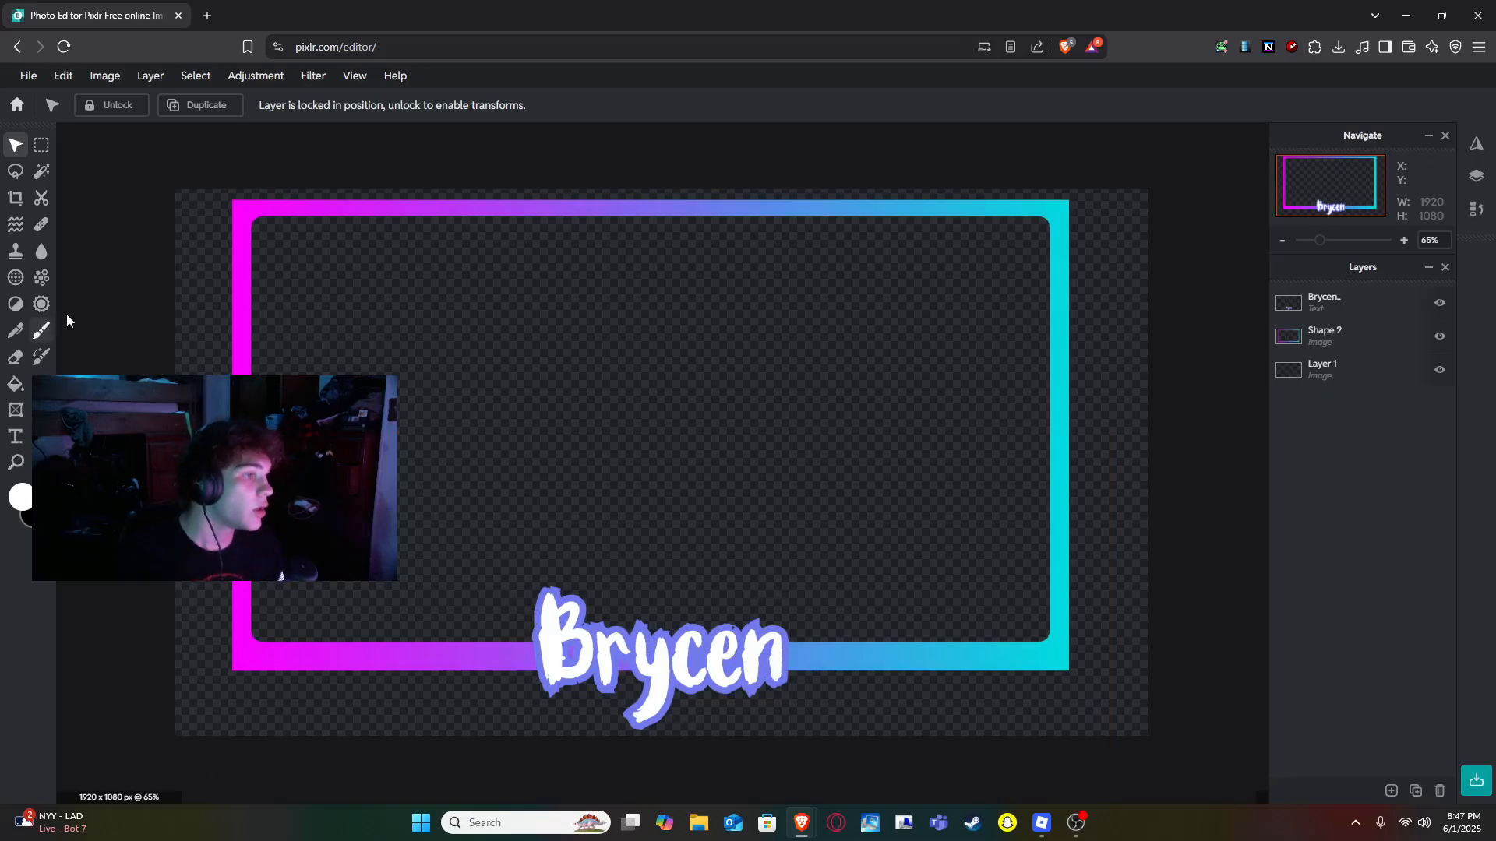
left_click(36, 78)
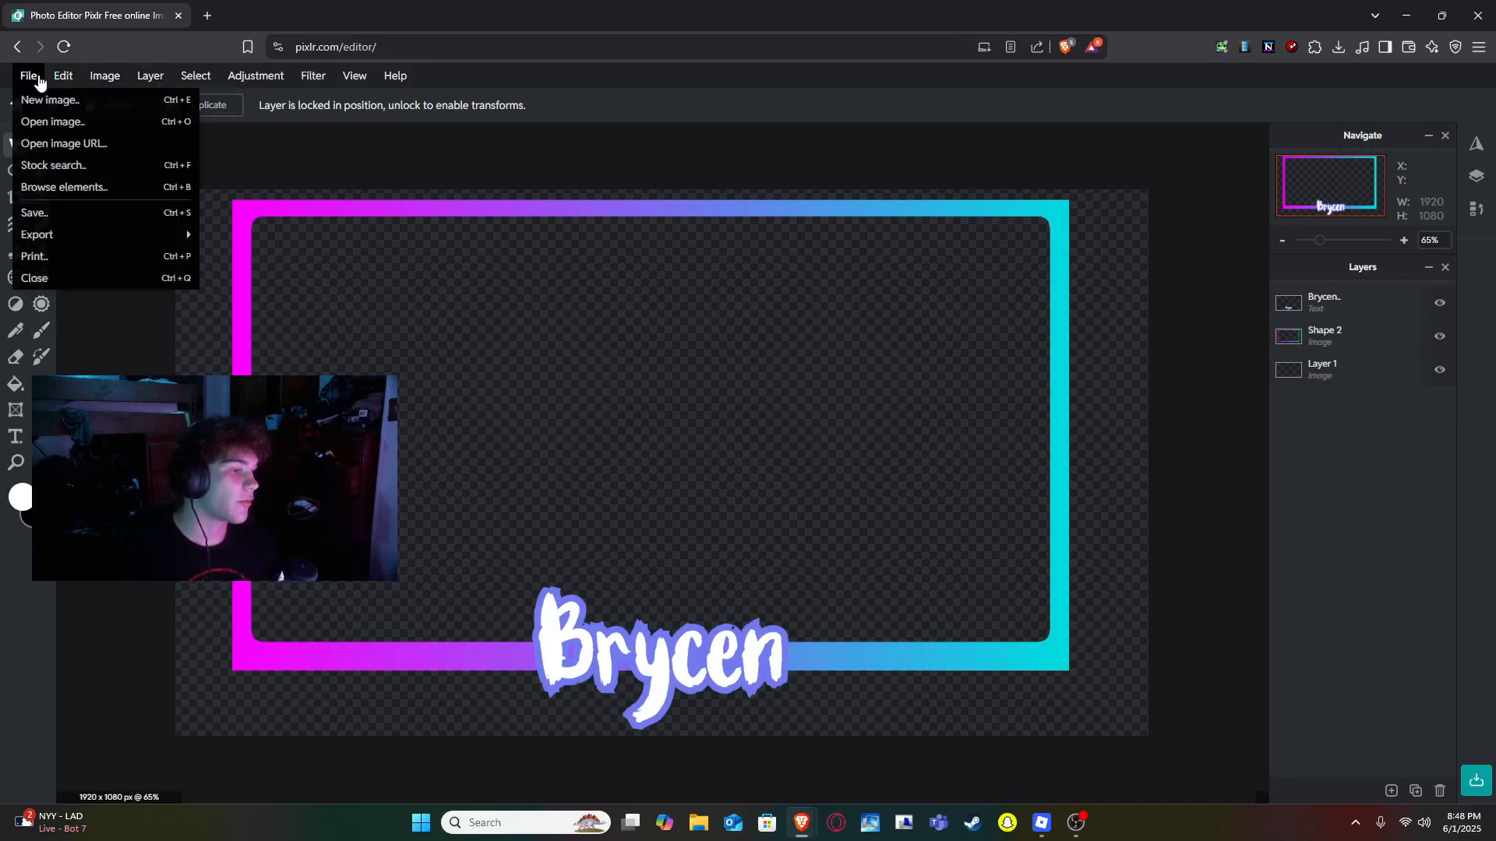
mouse_move(148, 242)
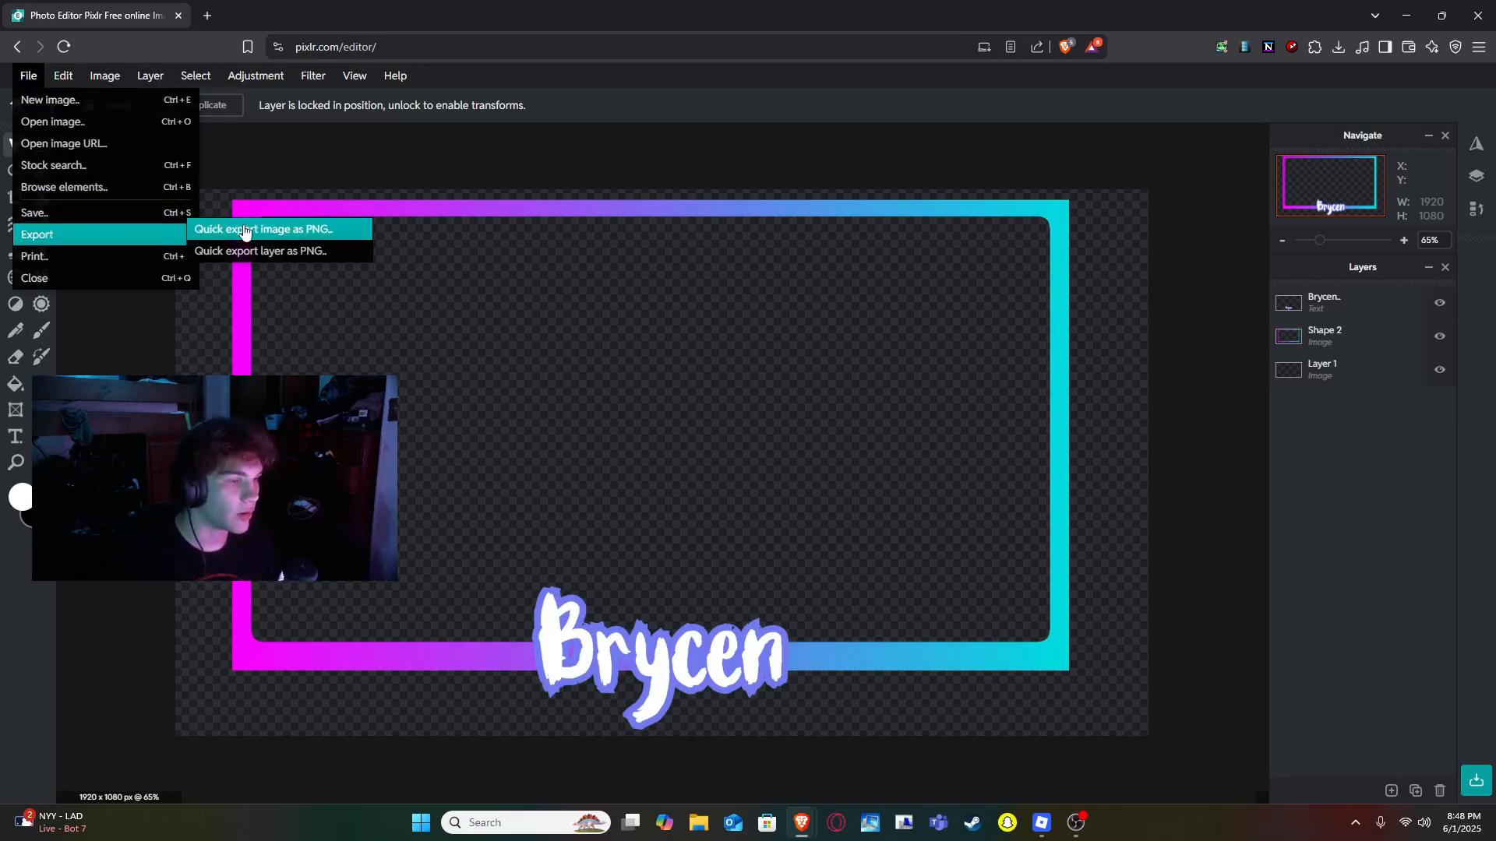
left_click(244, 230)
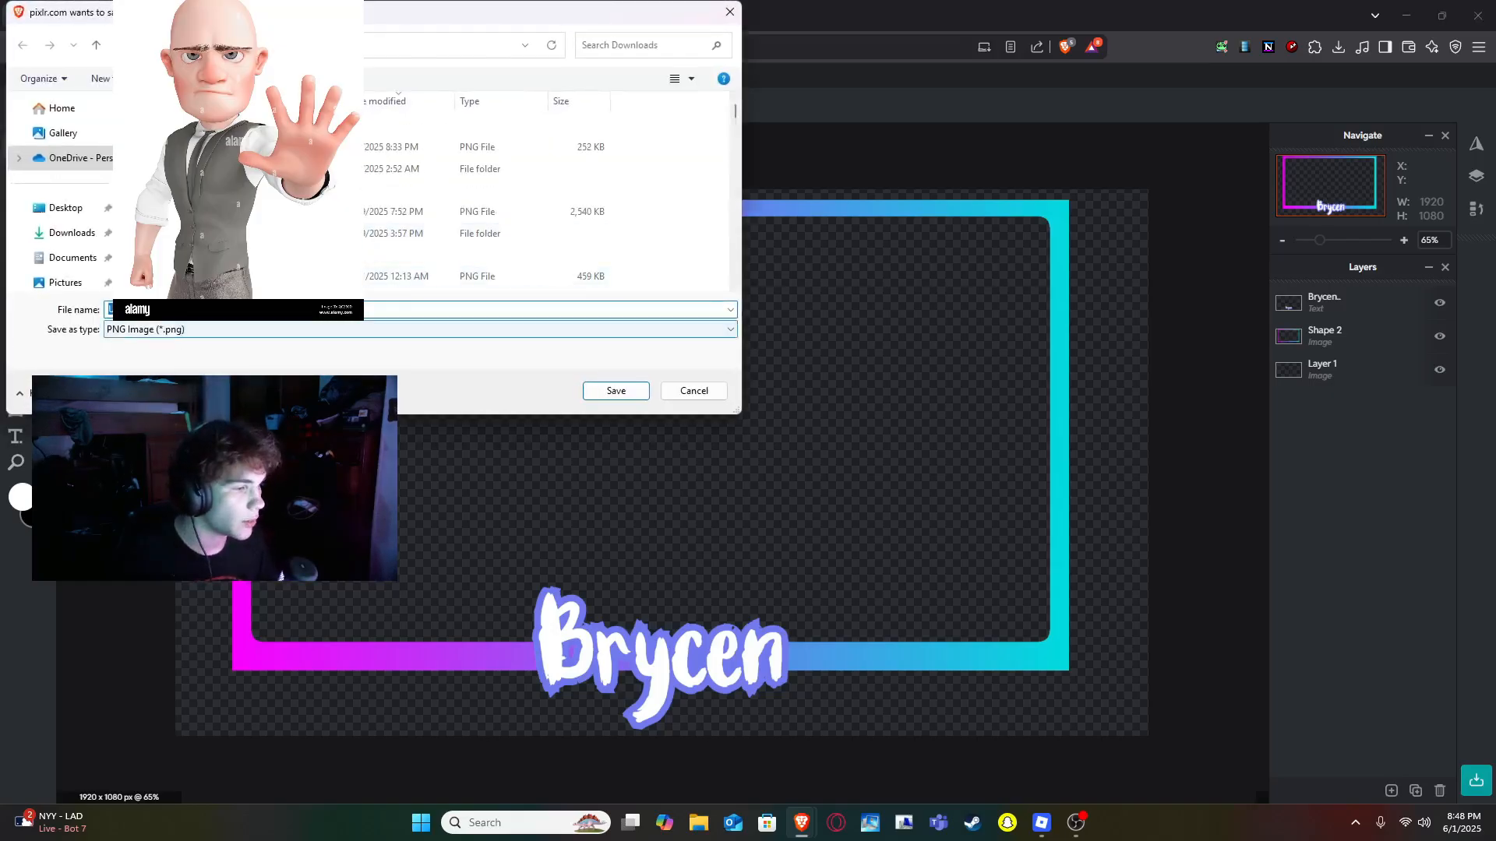
left_click(237, 310)
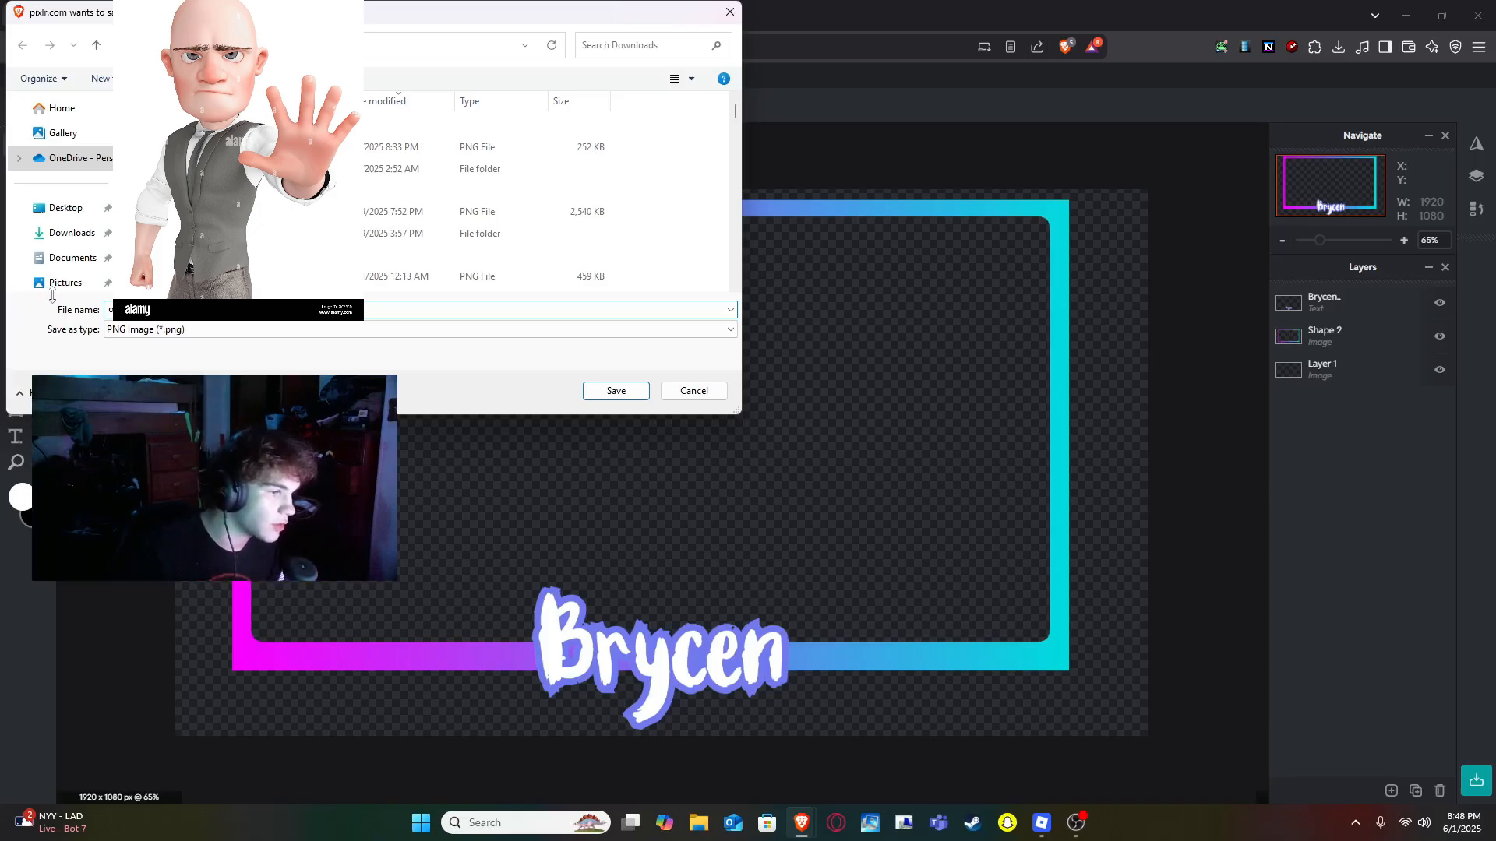
left_click(614, 391)
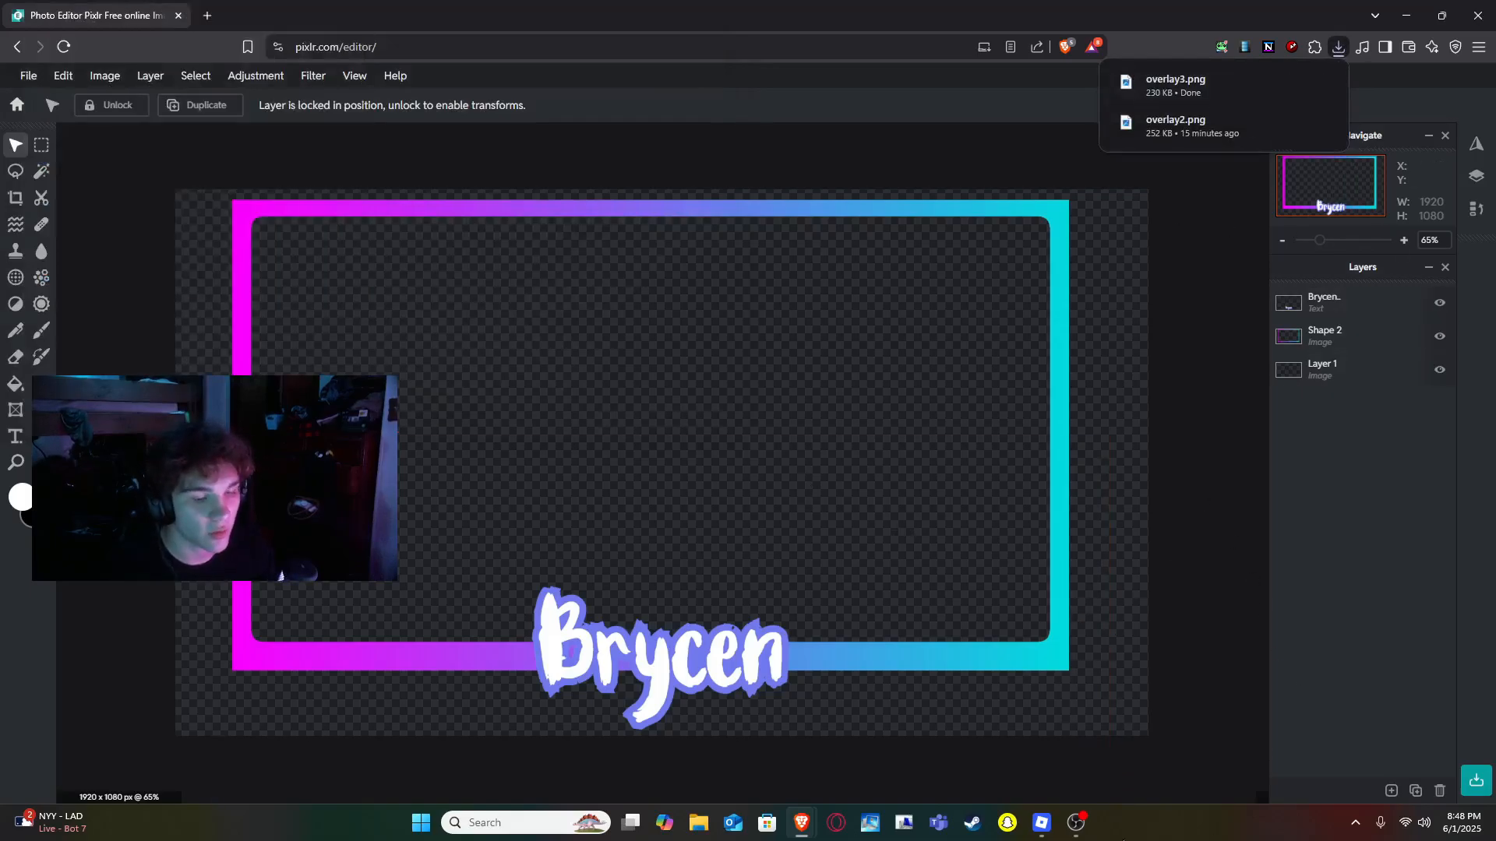
- Switch to OBS and add a new Image source named "overlay" to the scene
left_click(1075, 823)
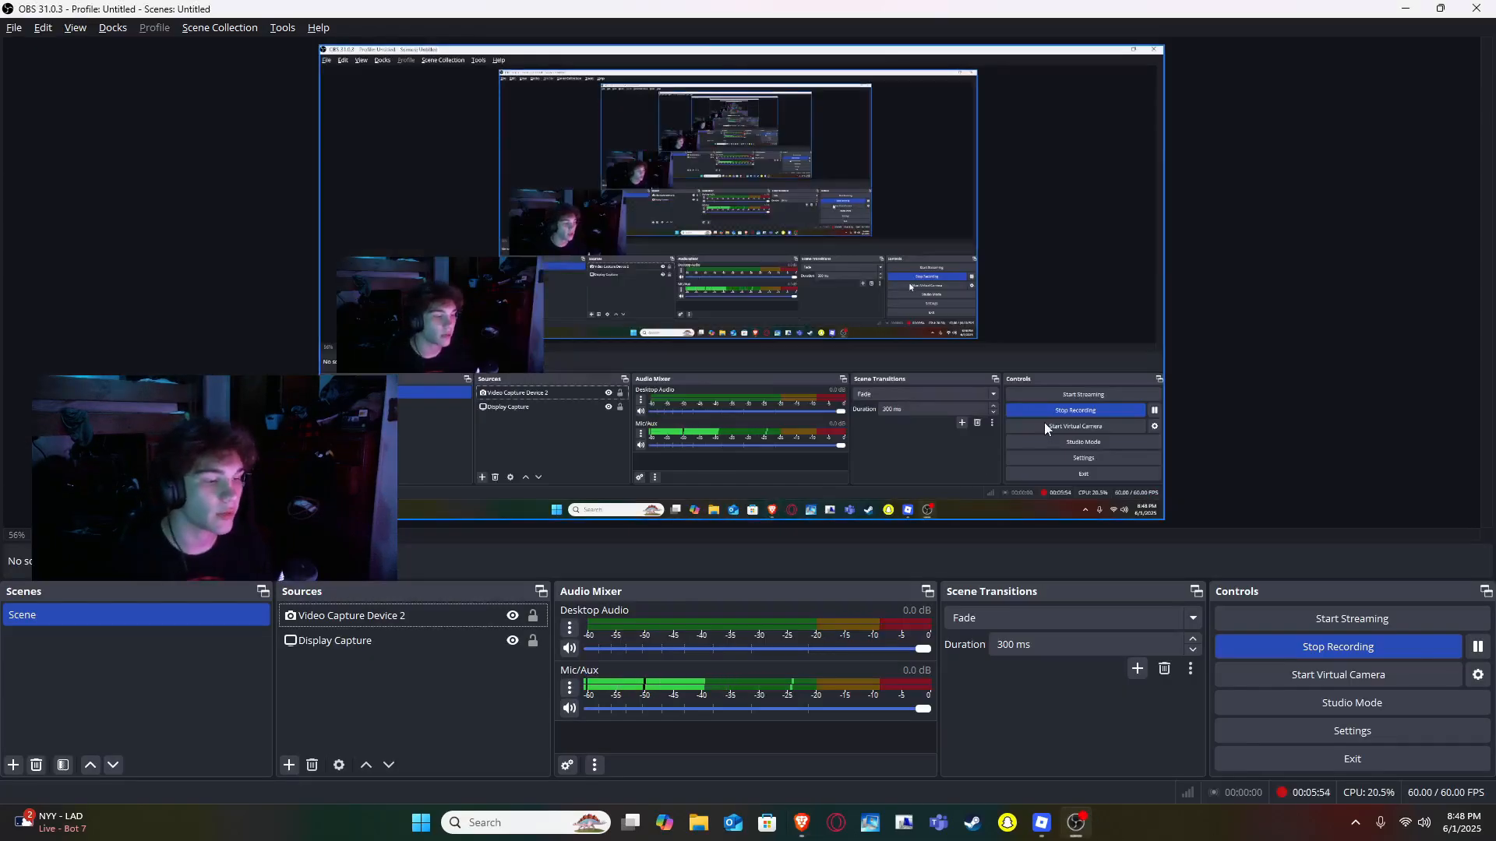
left_click(285, 765)
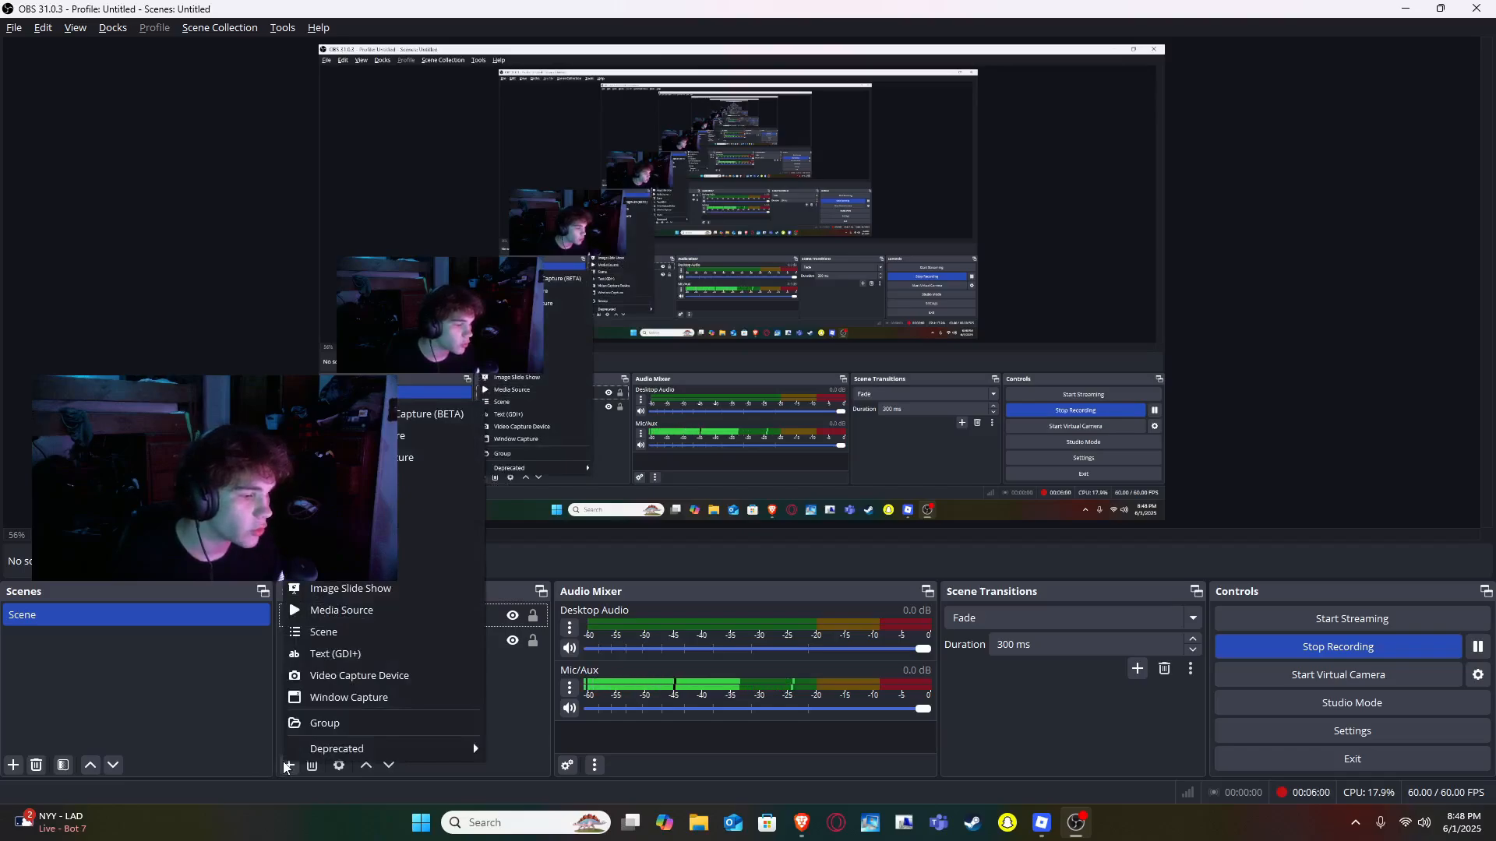
left_click(351, 566)
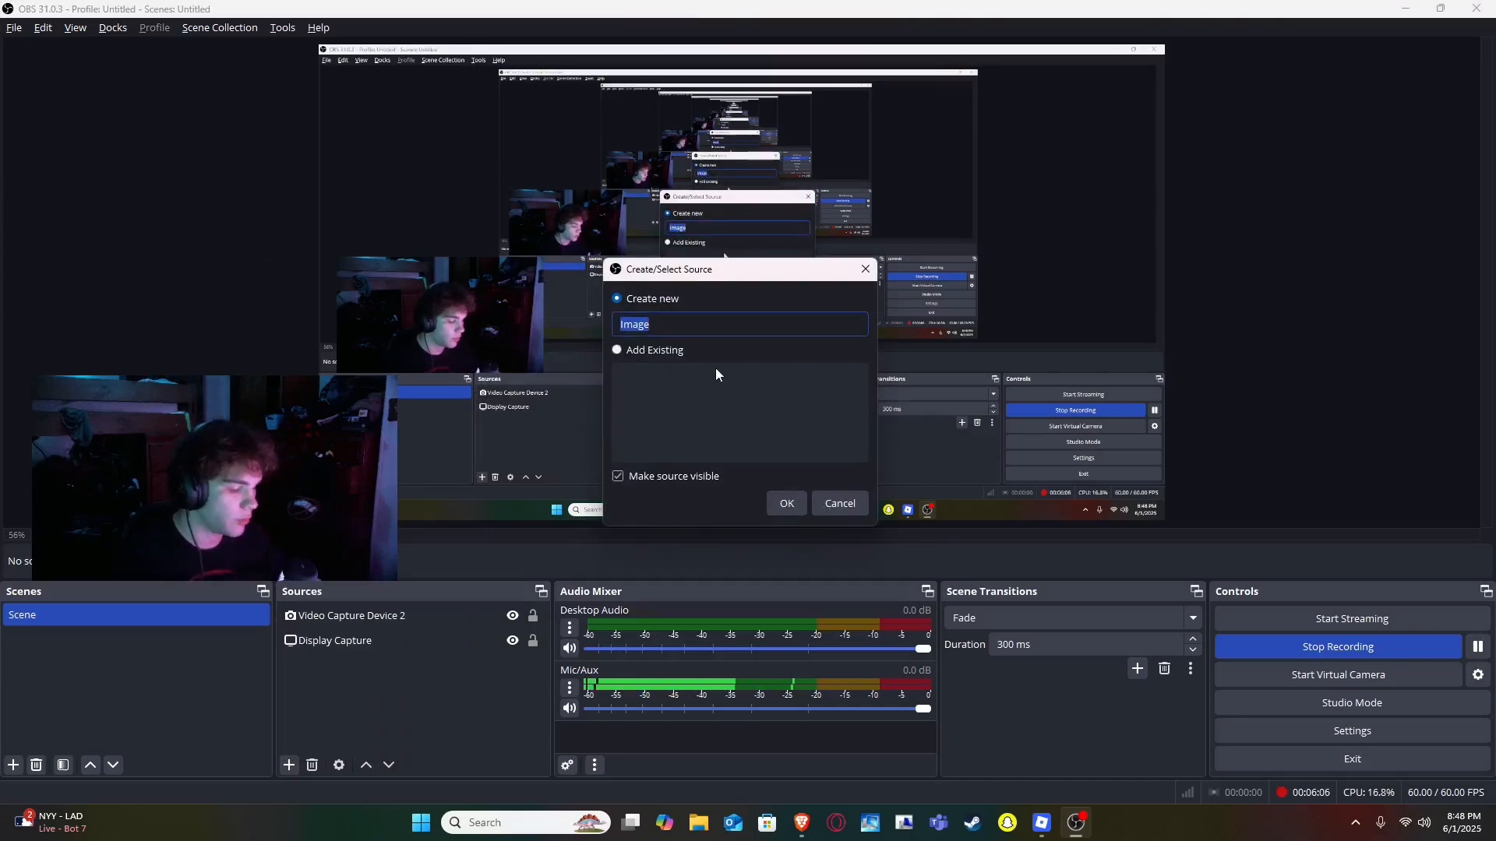
type("overlay")
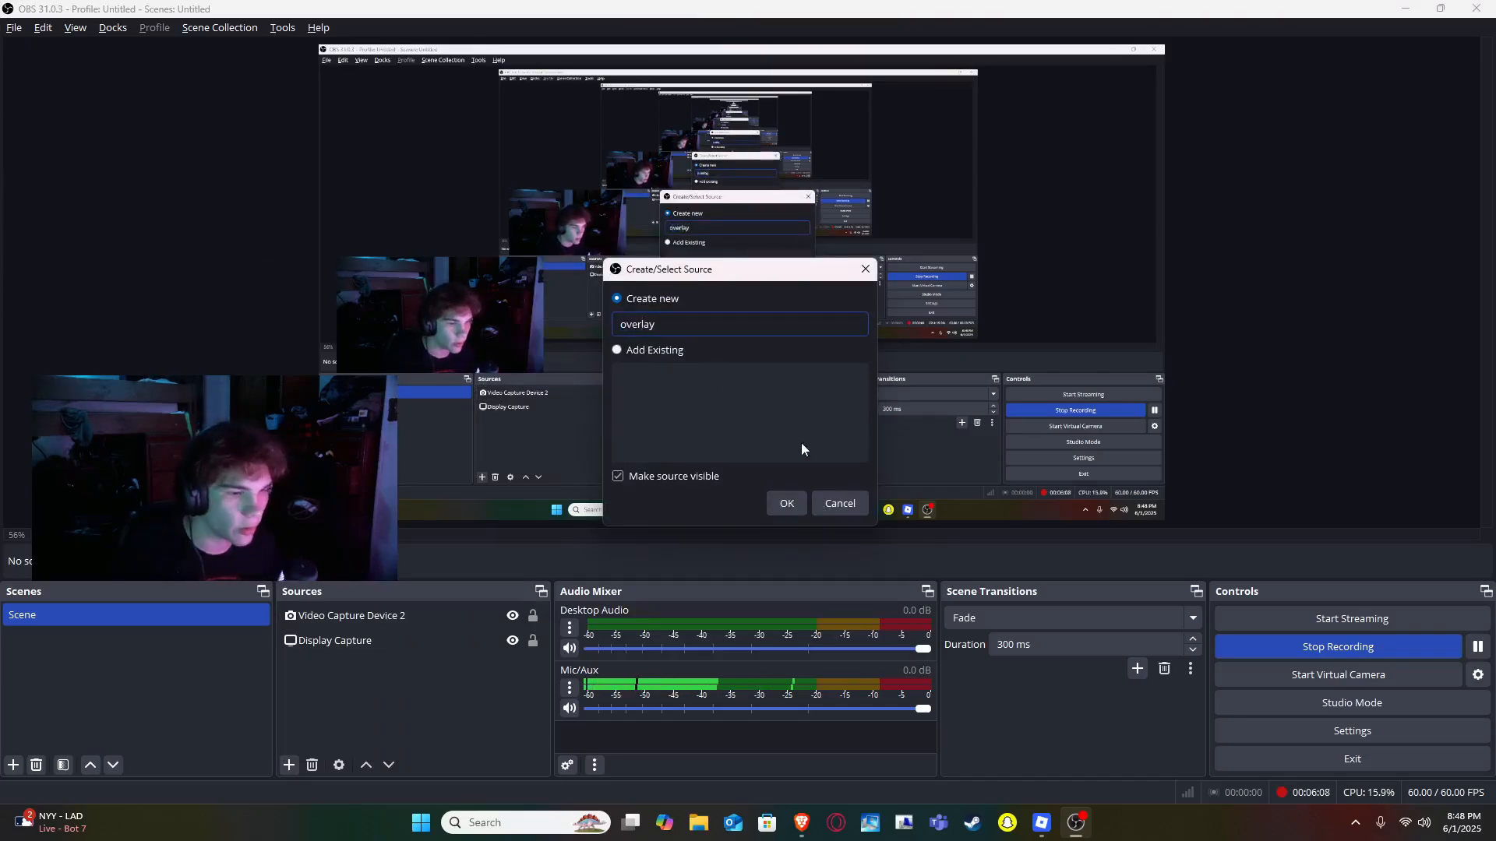
left_click(793, 507)
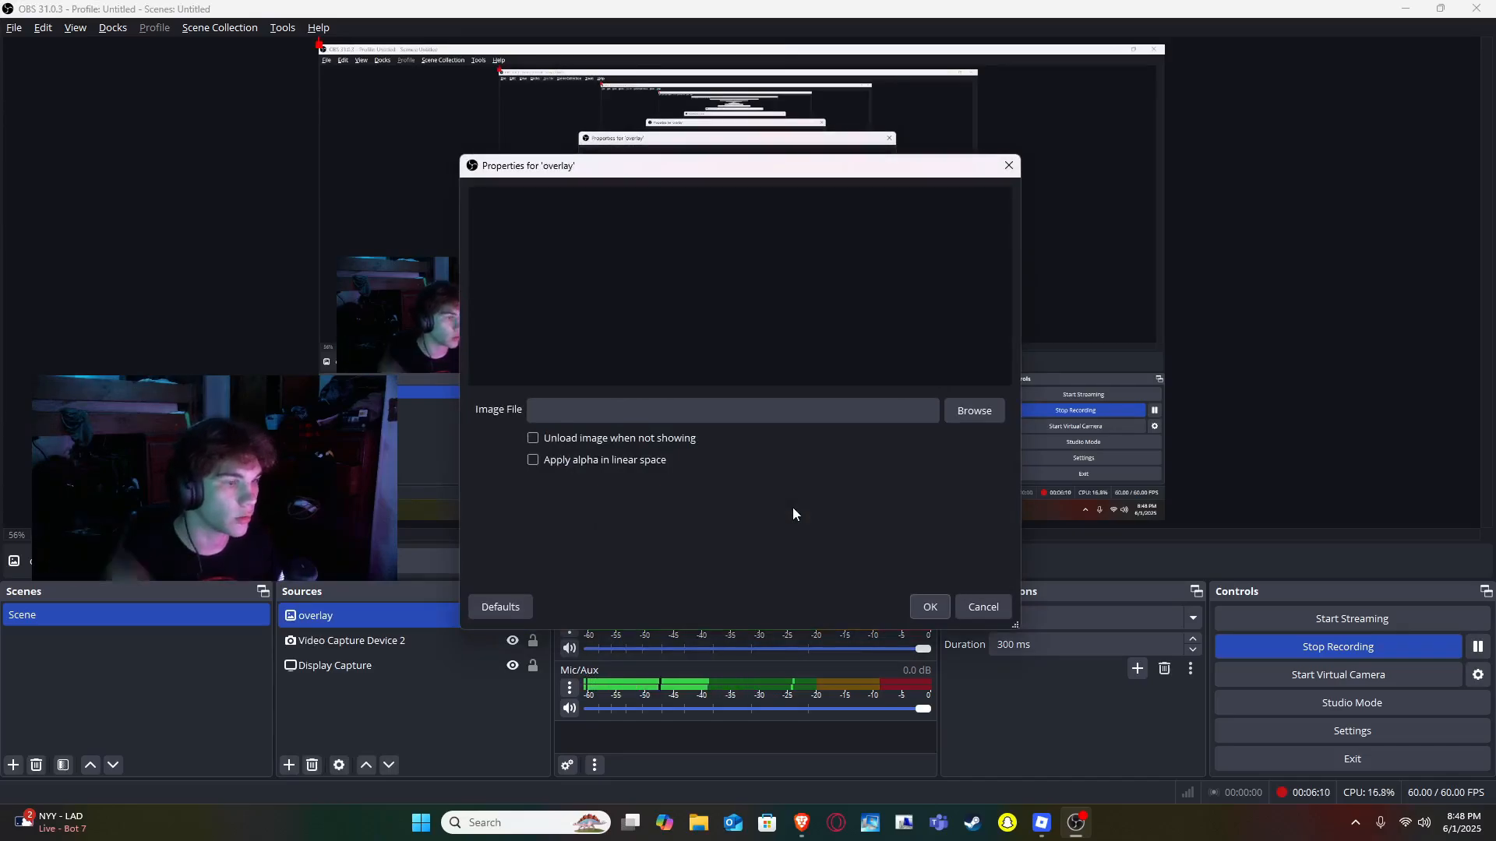
- Set the overlay source's image file to overlay3.png from the Downloads folder
left_click(974, 412)
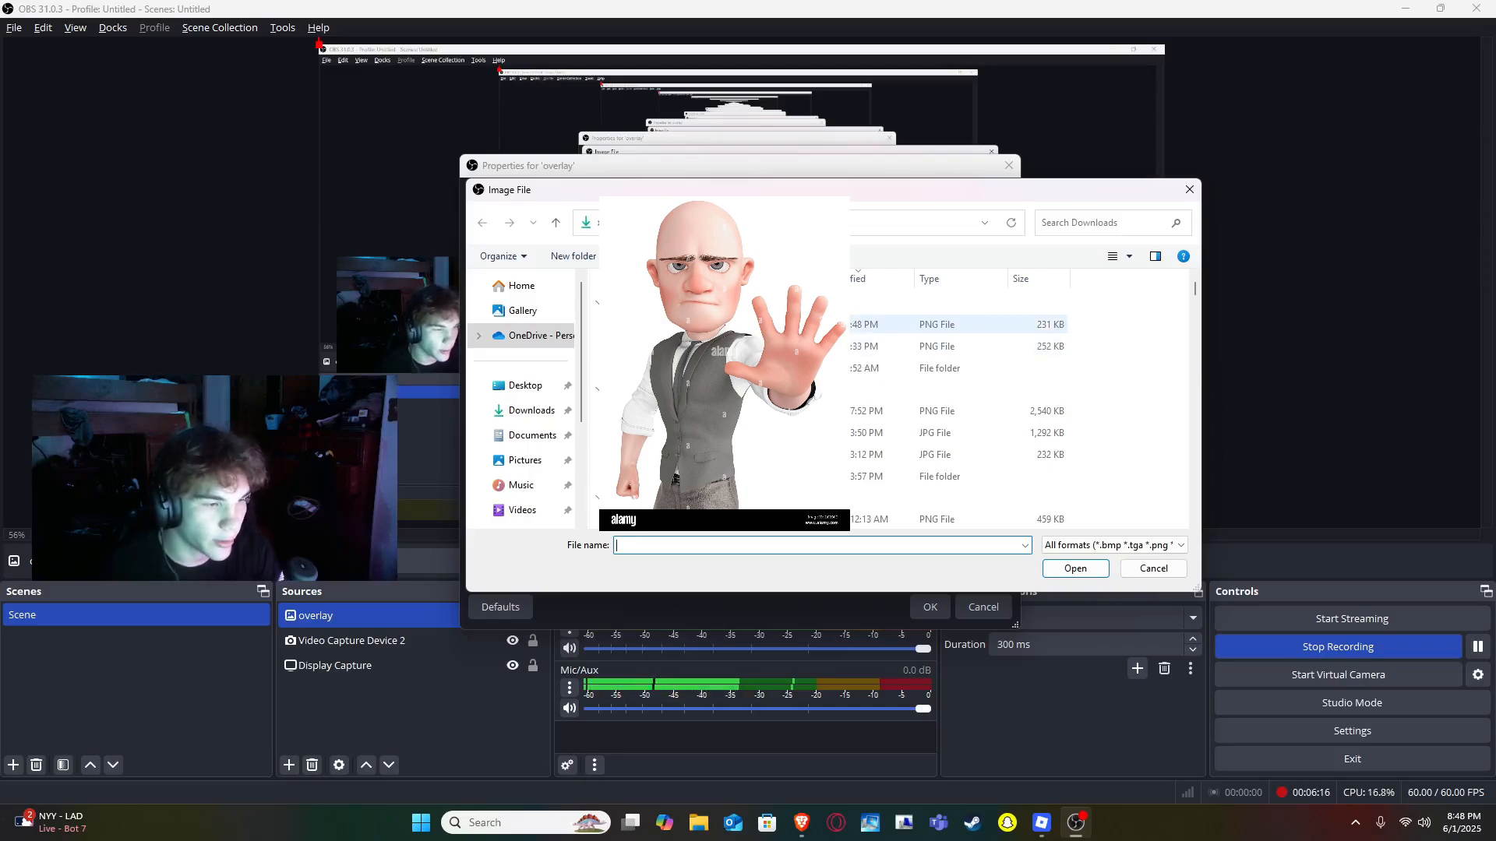
double_click(858, 352)
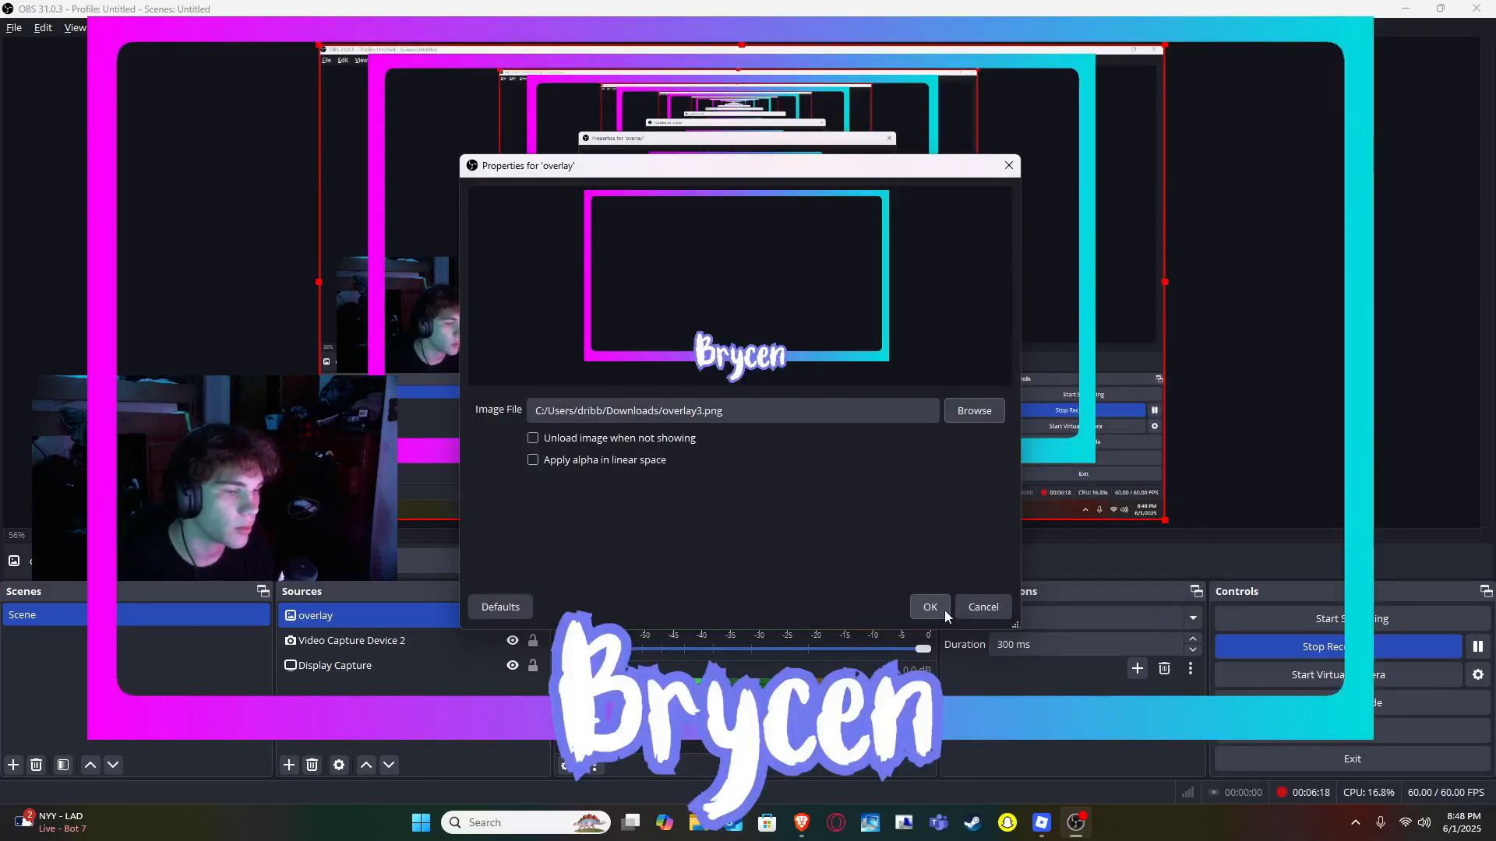
left_click(931, 608)
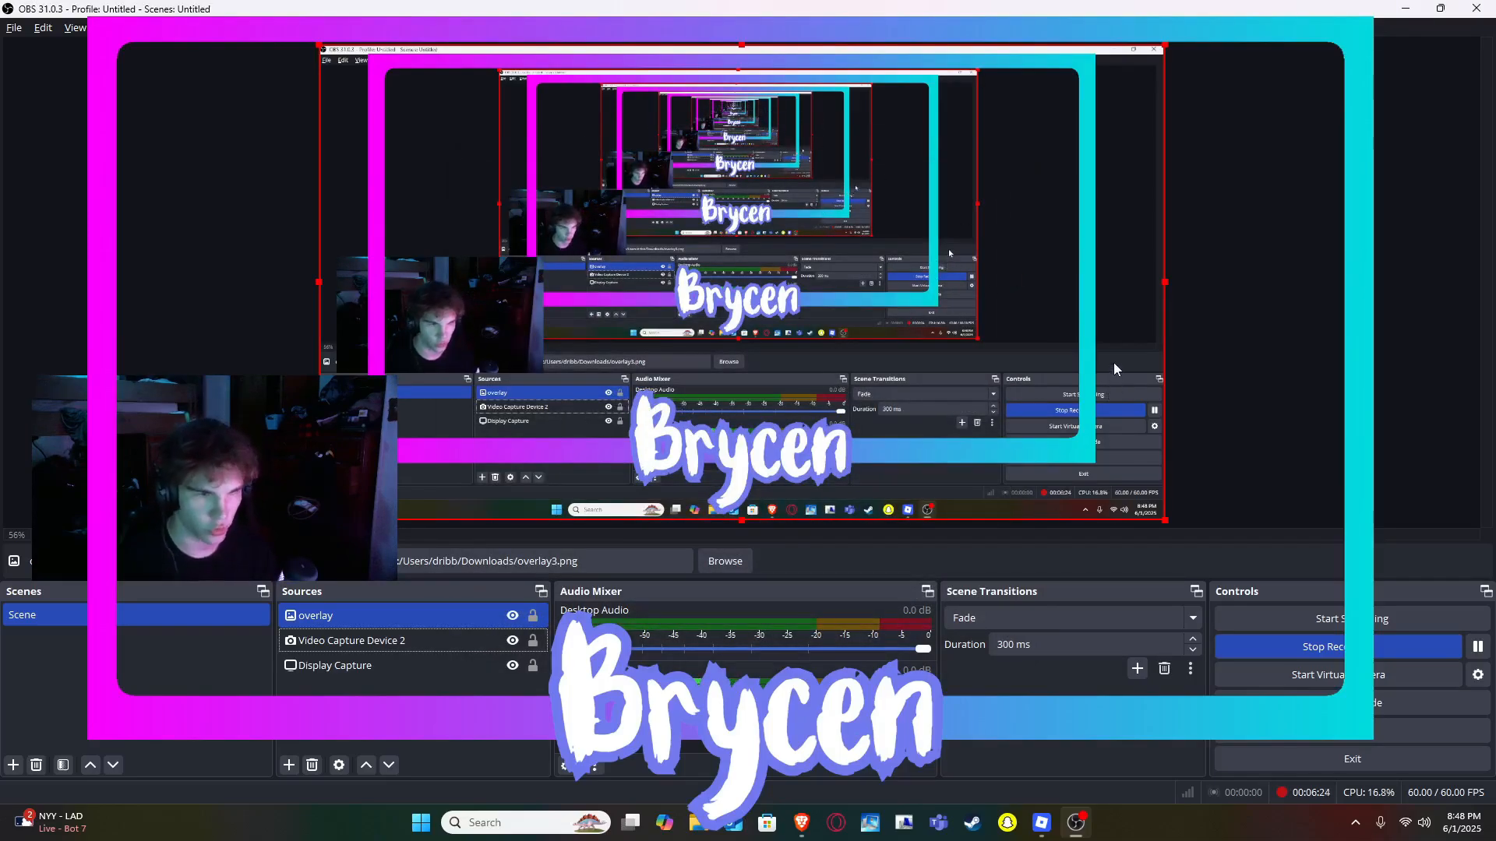
- Scale down the overlay image and position it so its frame surrounds the webcam feed in the preview
left_click_drag(503, 325, 623, 274)
left_click(1072, 468)
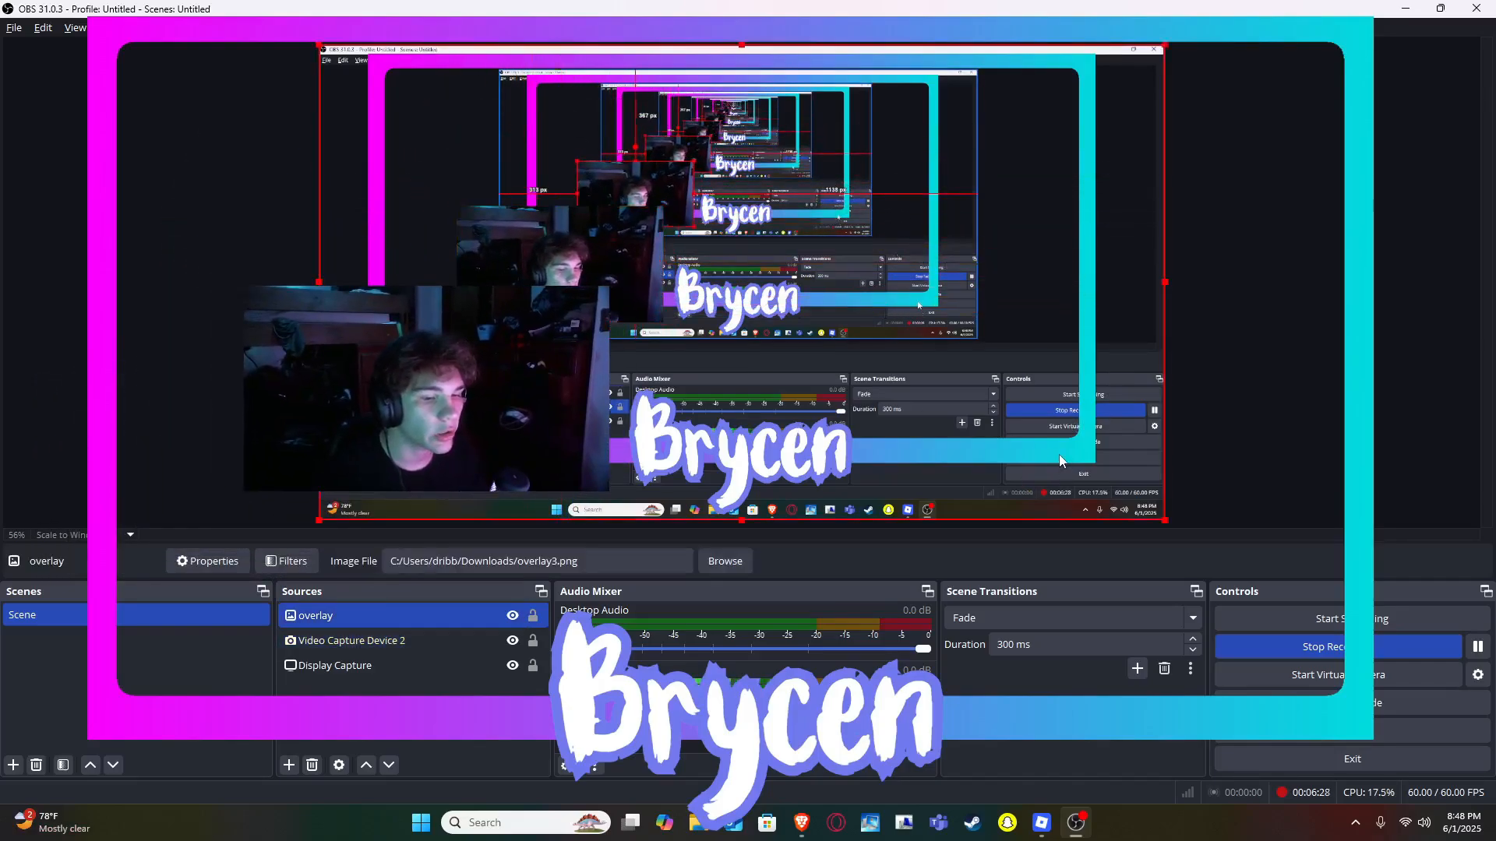
left_click_drag(1166, 527, 898, 370)
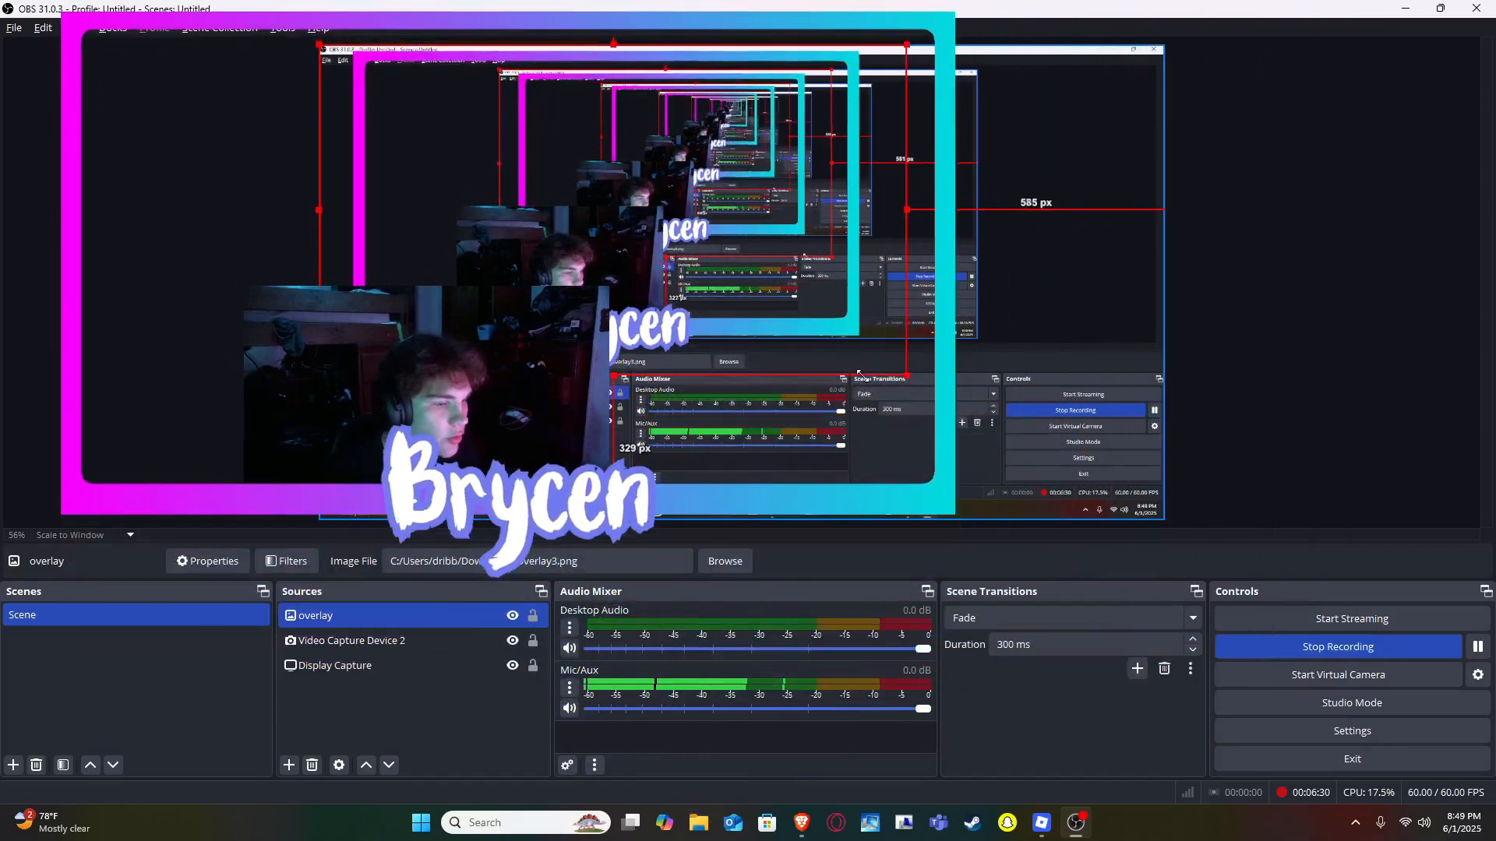
left_click_drag(787, 322, 692, 343)
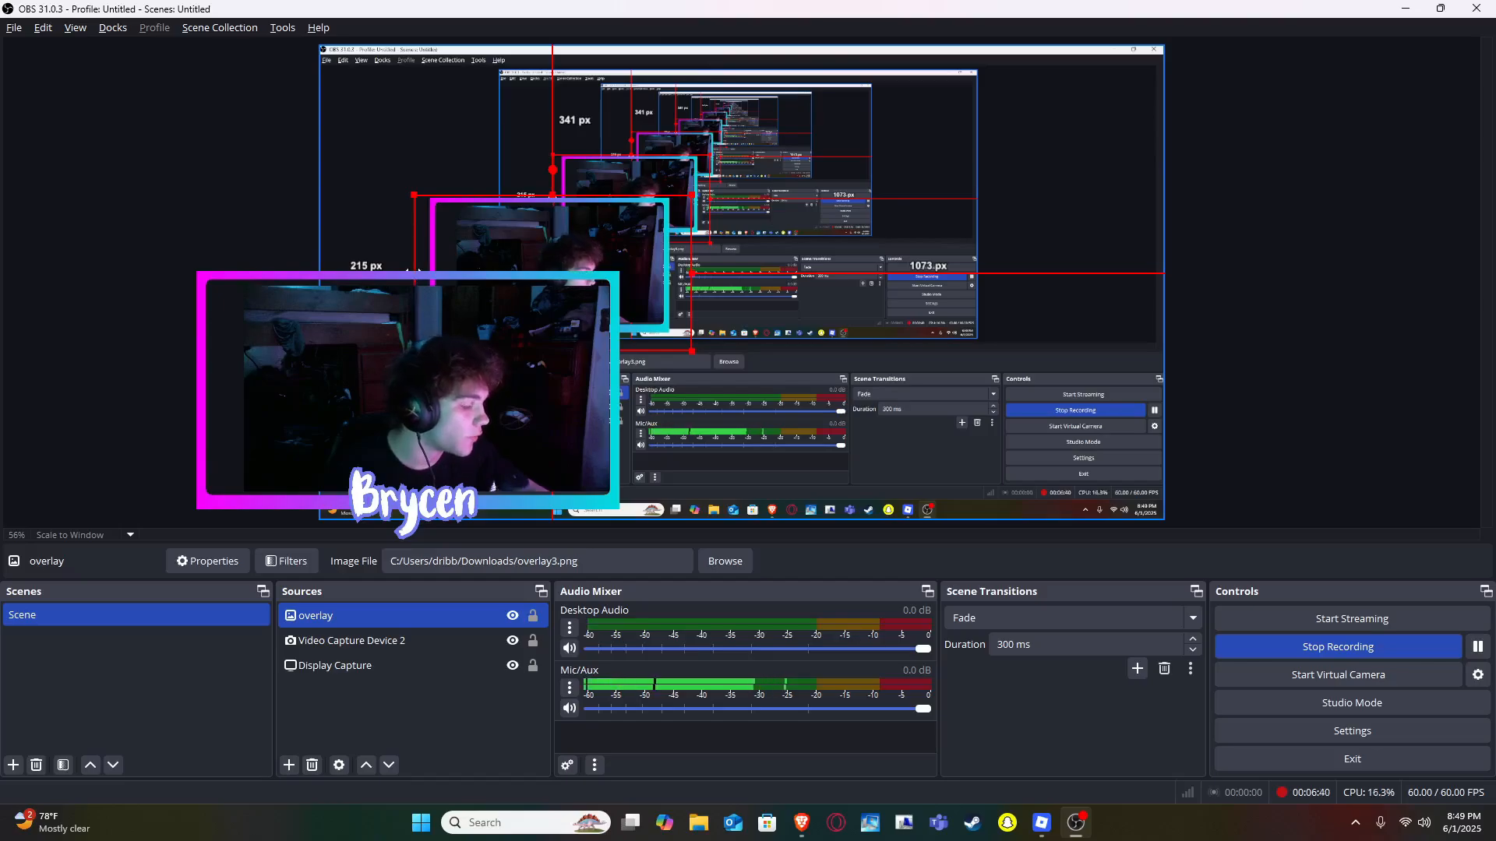
left_click_drag(413, 272, 442, 271)
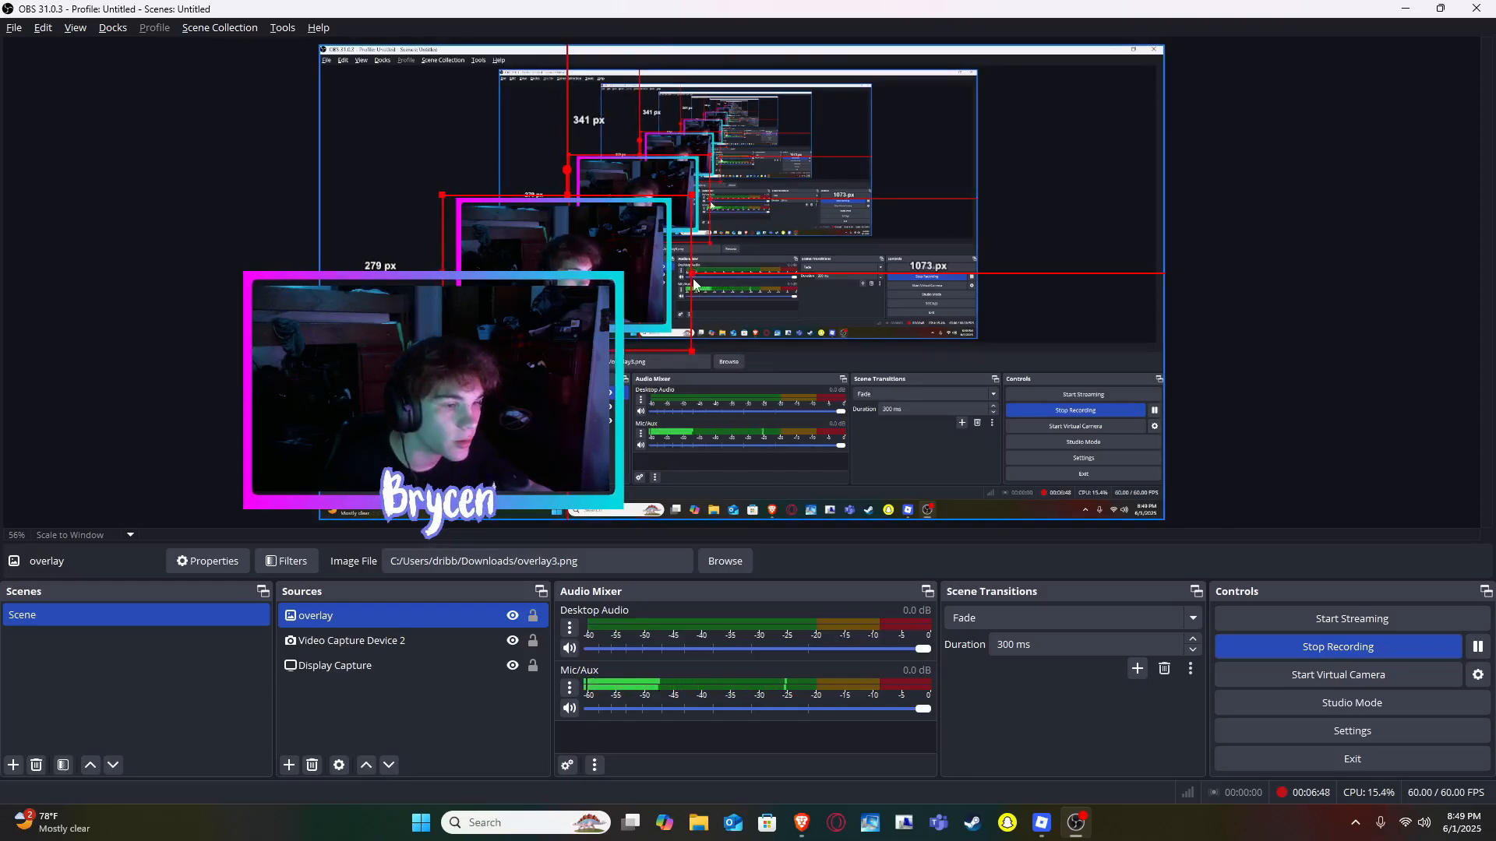
left_click_drag(692, 274, 686, 274)
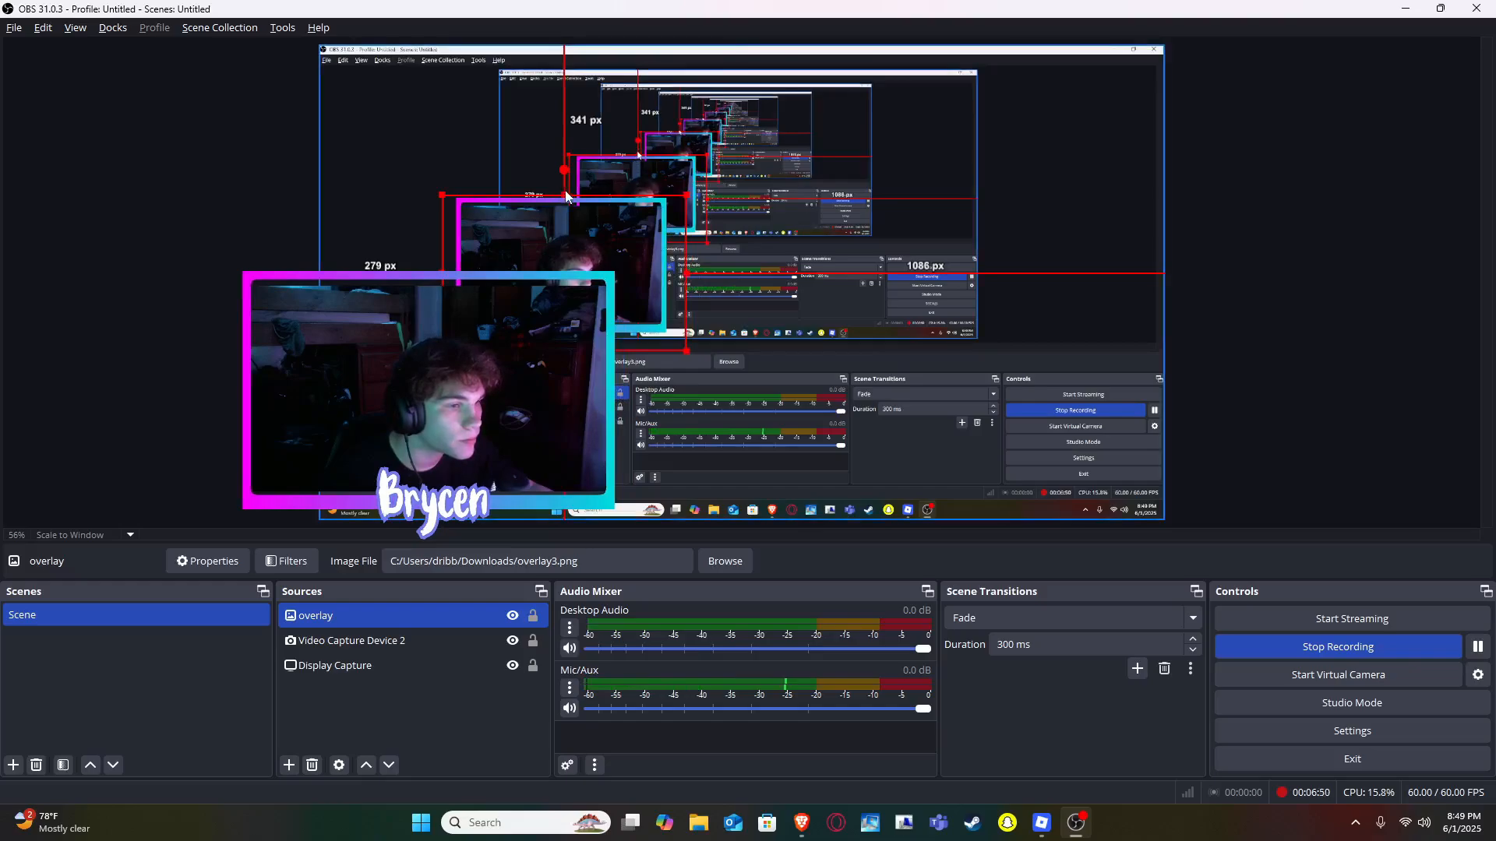
left_click_drag(433, 271, 433, 282)
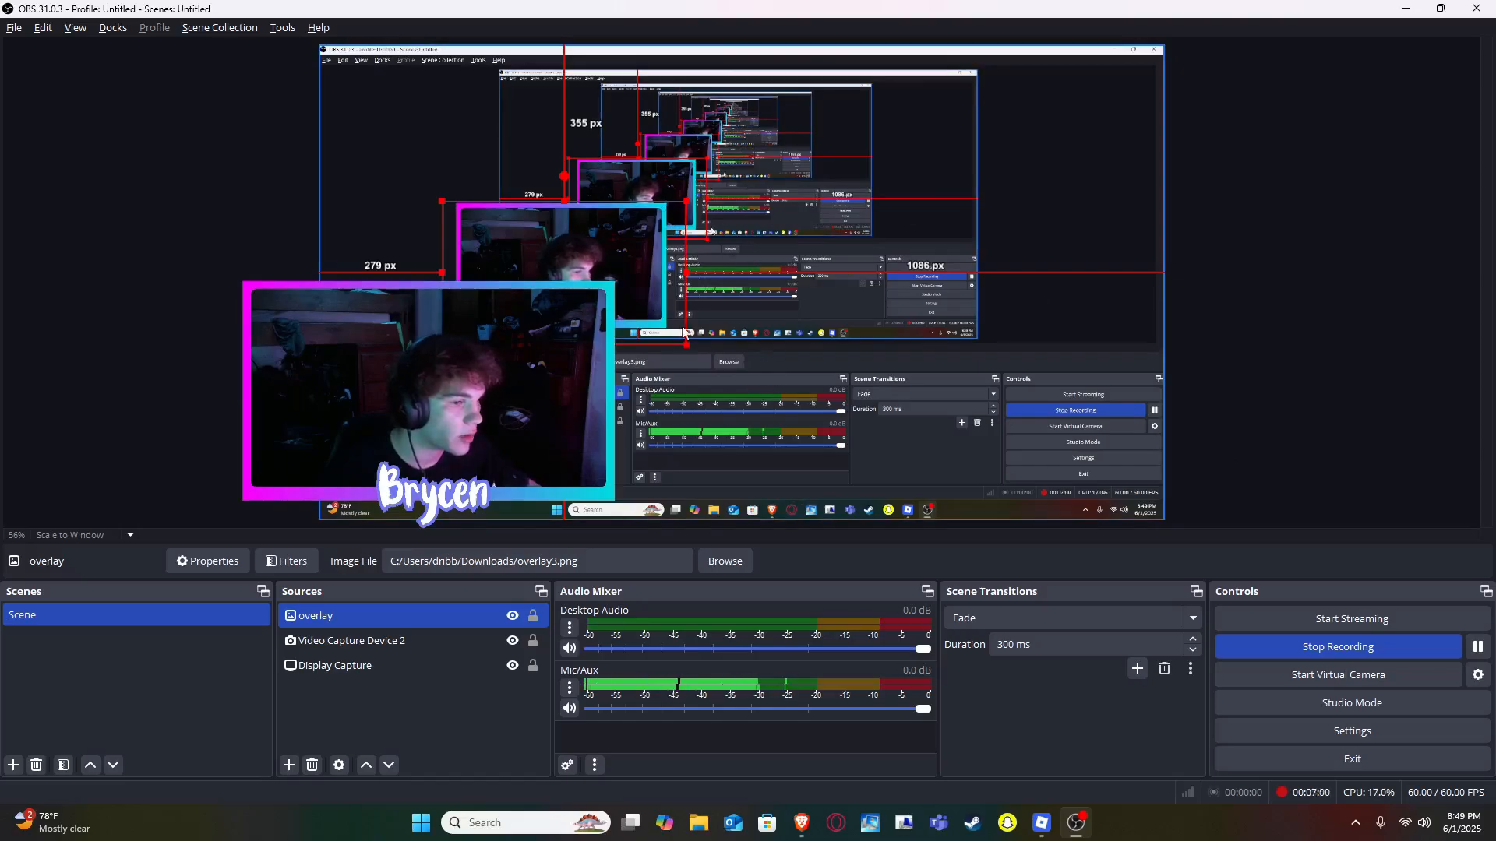
- Group the webcam capture and overlay sources together and name the group "webcam overlay"
left_click(586, 256)
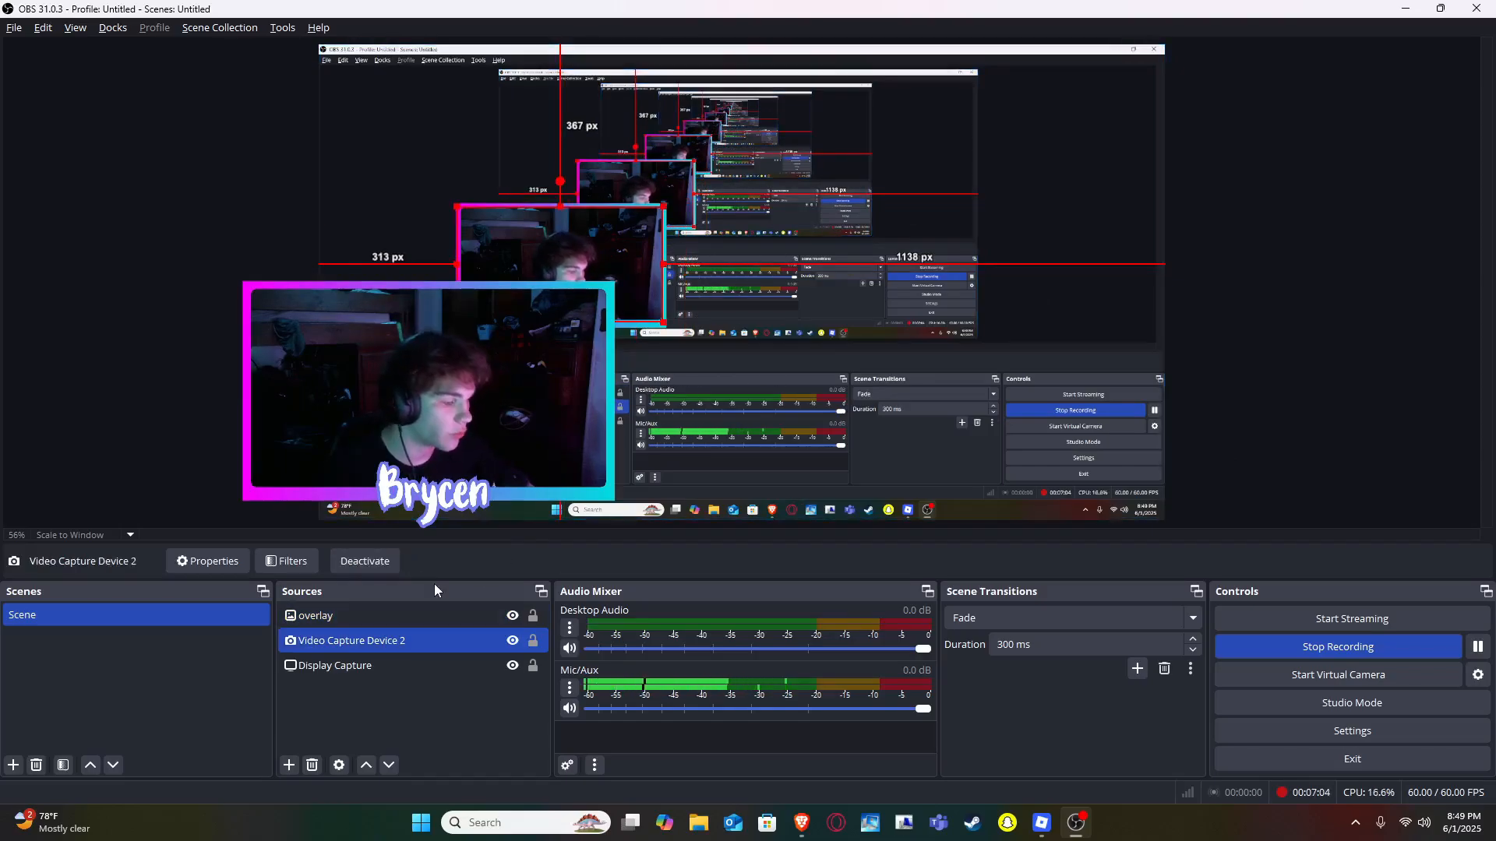
left_click(423, 614, "ctrl")
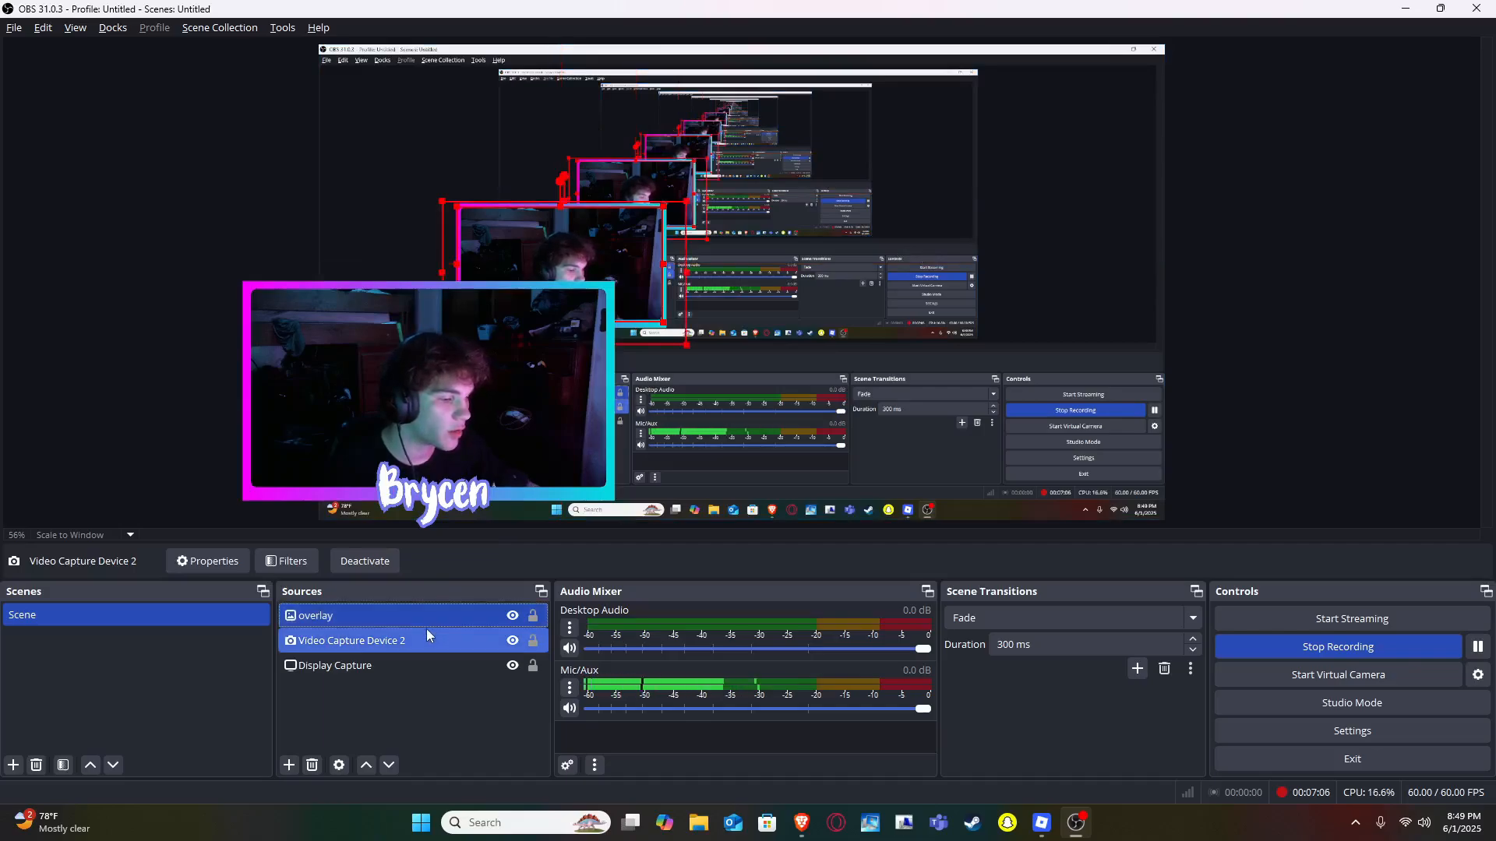
right_click(374, 622)
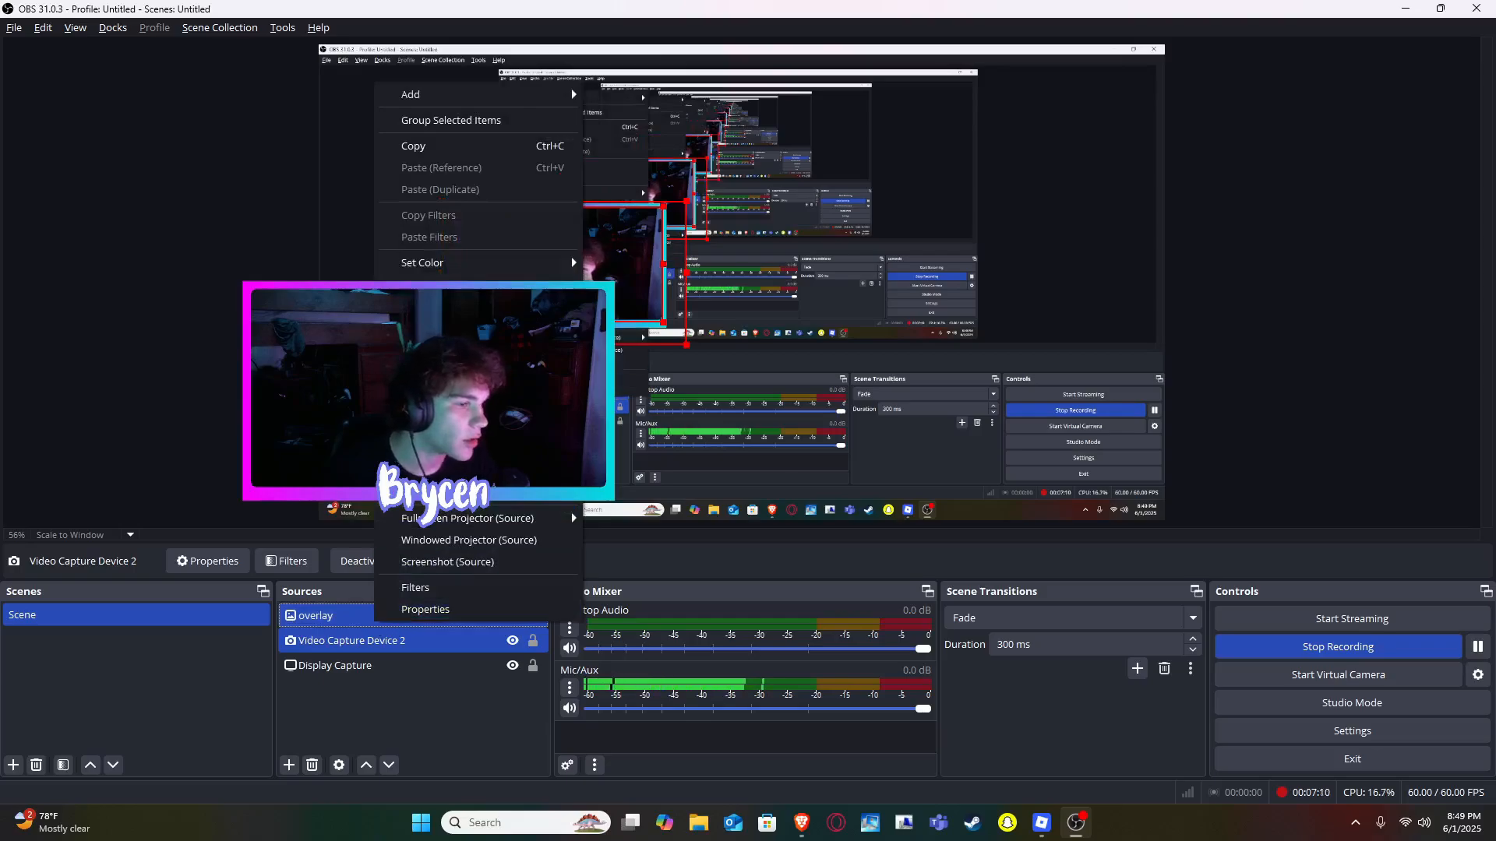
left_click(467, 120)
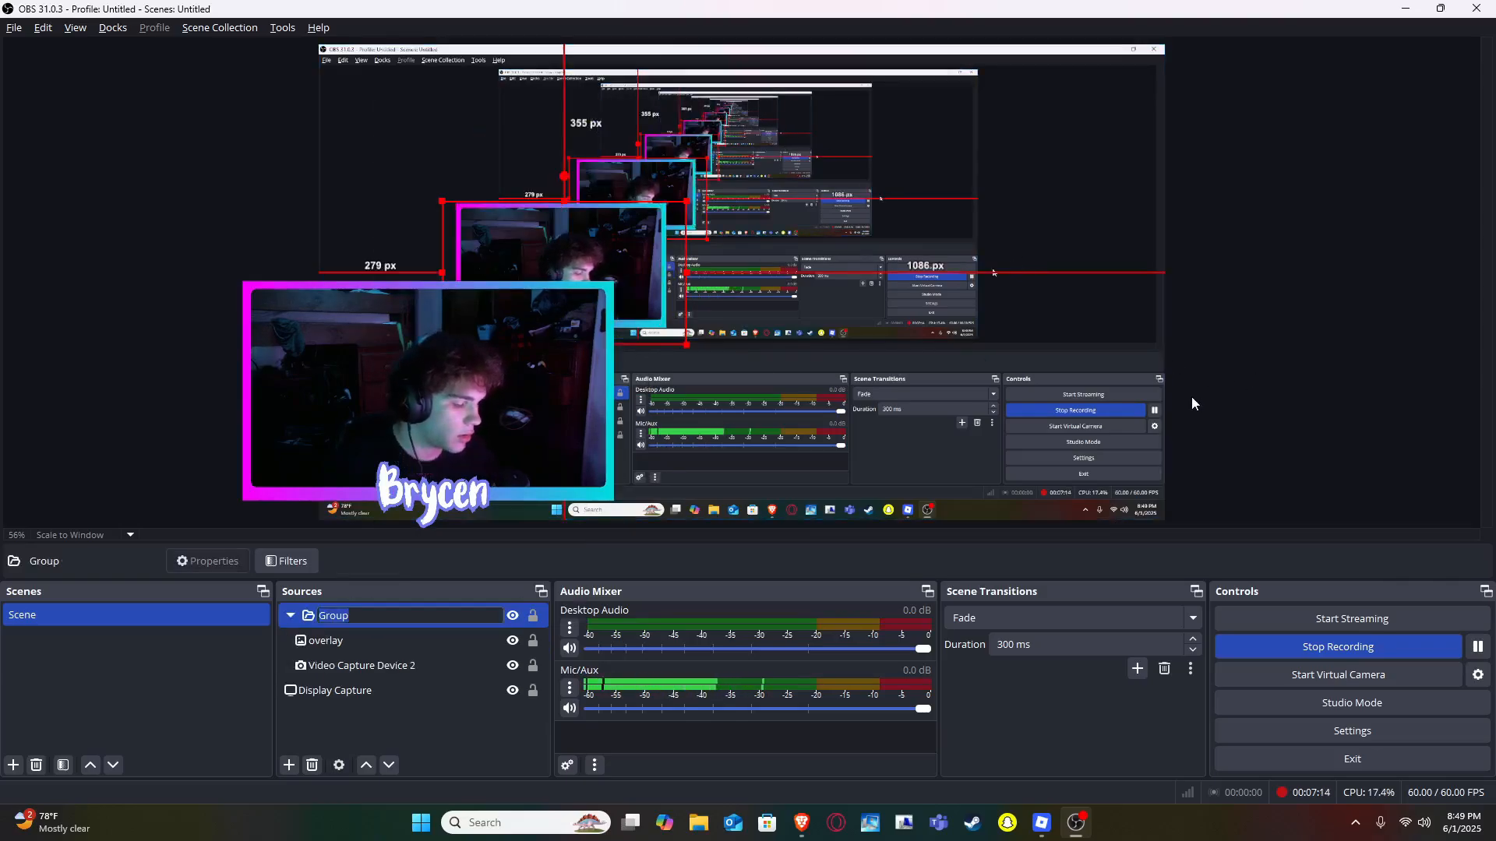
type("webcam overlay")
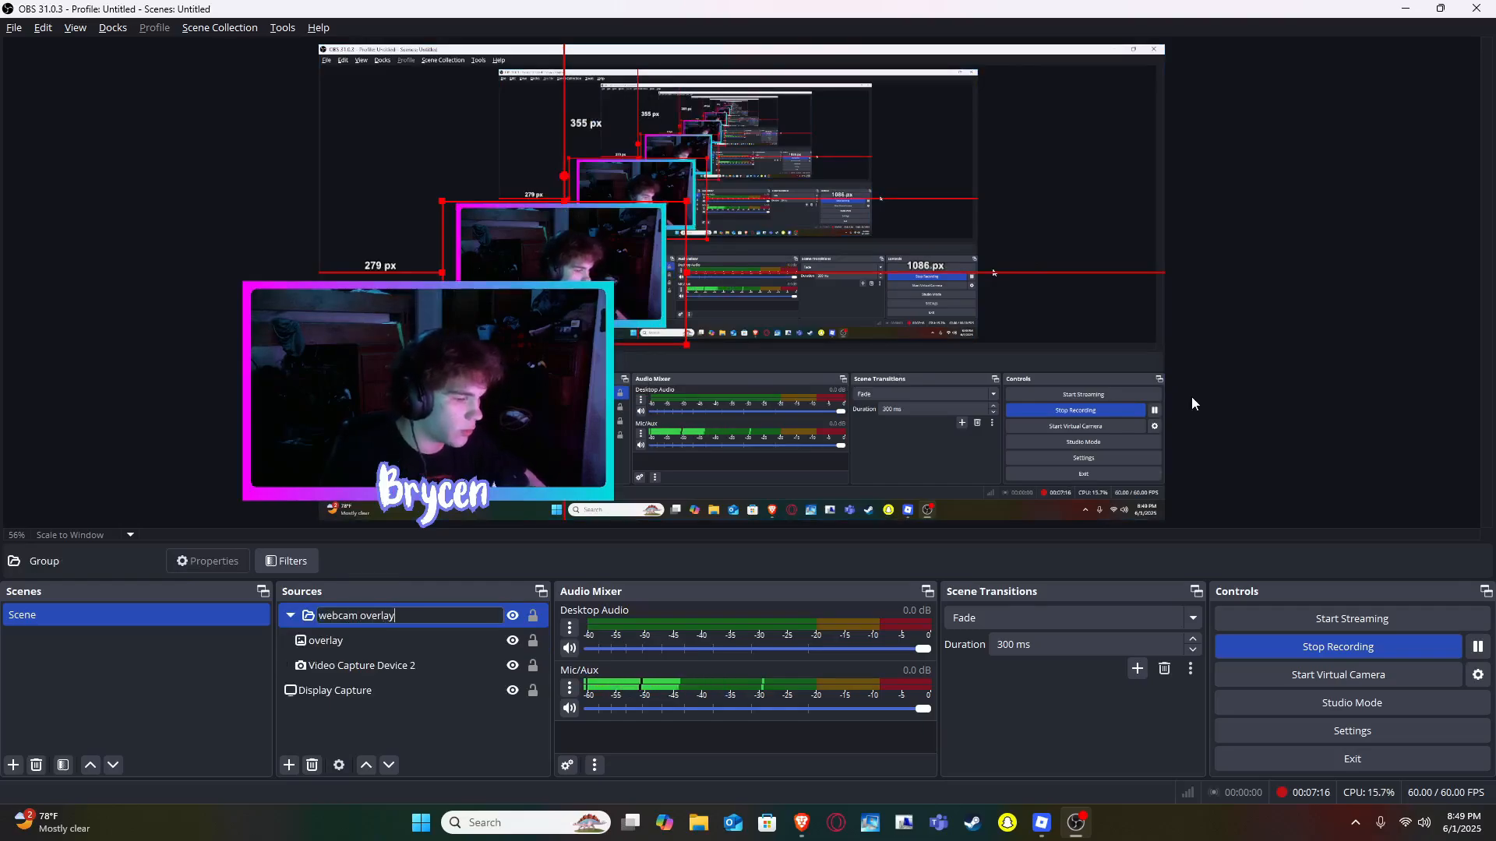
key("Return")
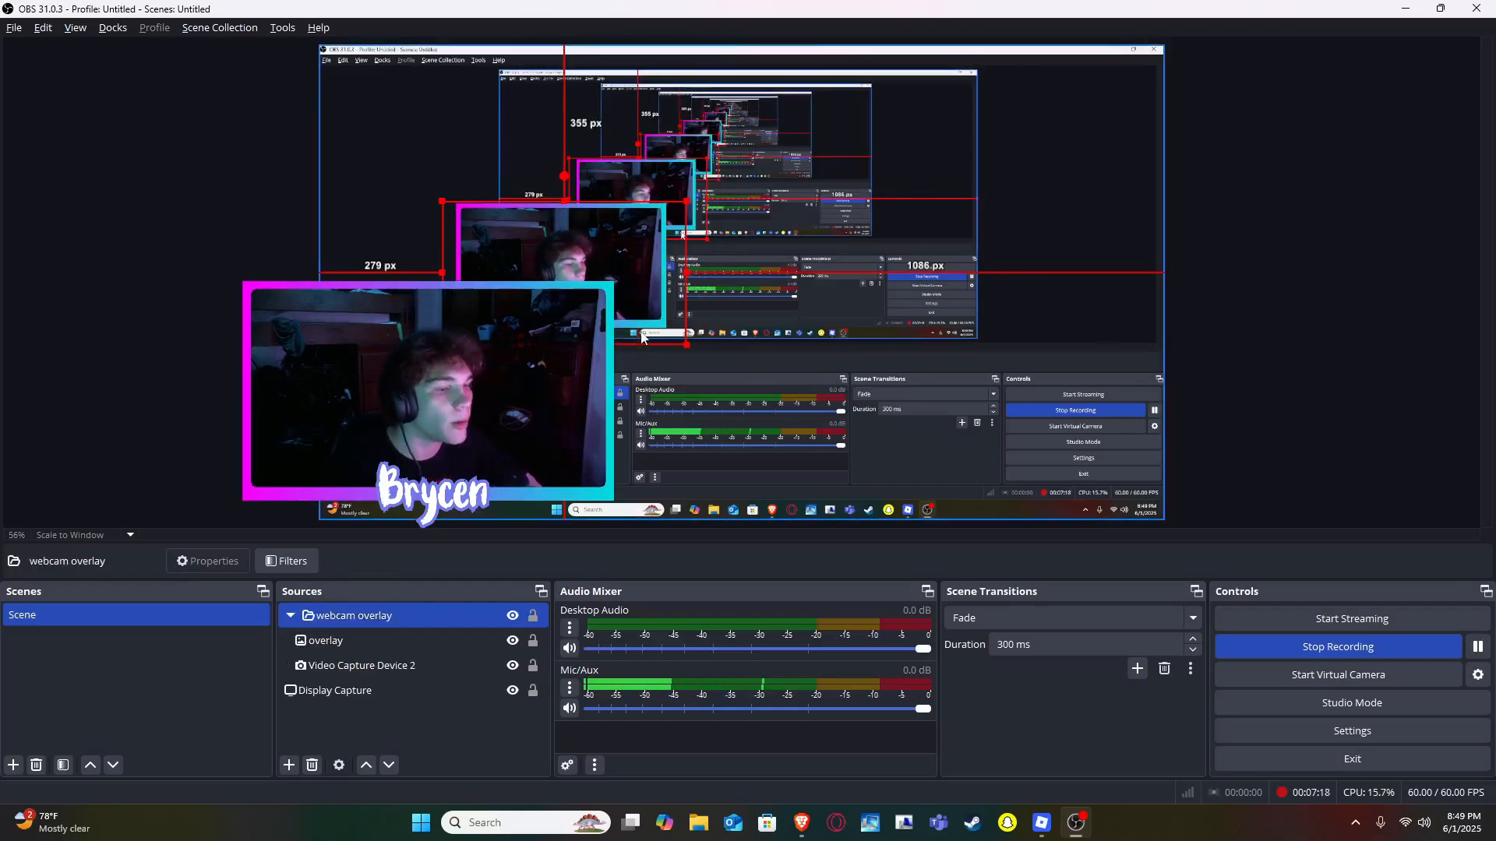
- Move the webcam overlay group toward the lower-left corner of the scene
left_click_drag(637, 331, 502, 357)
left_click(1340, 307)
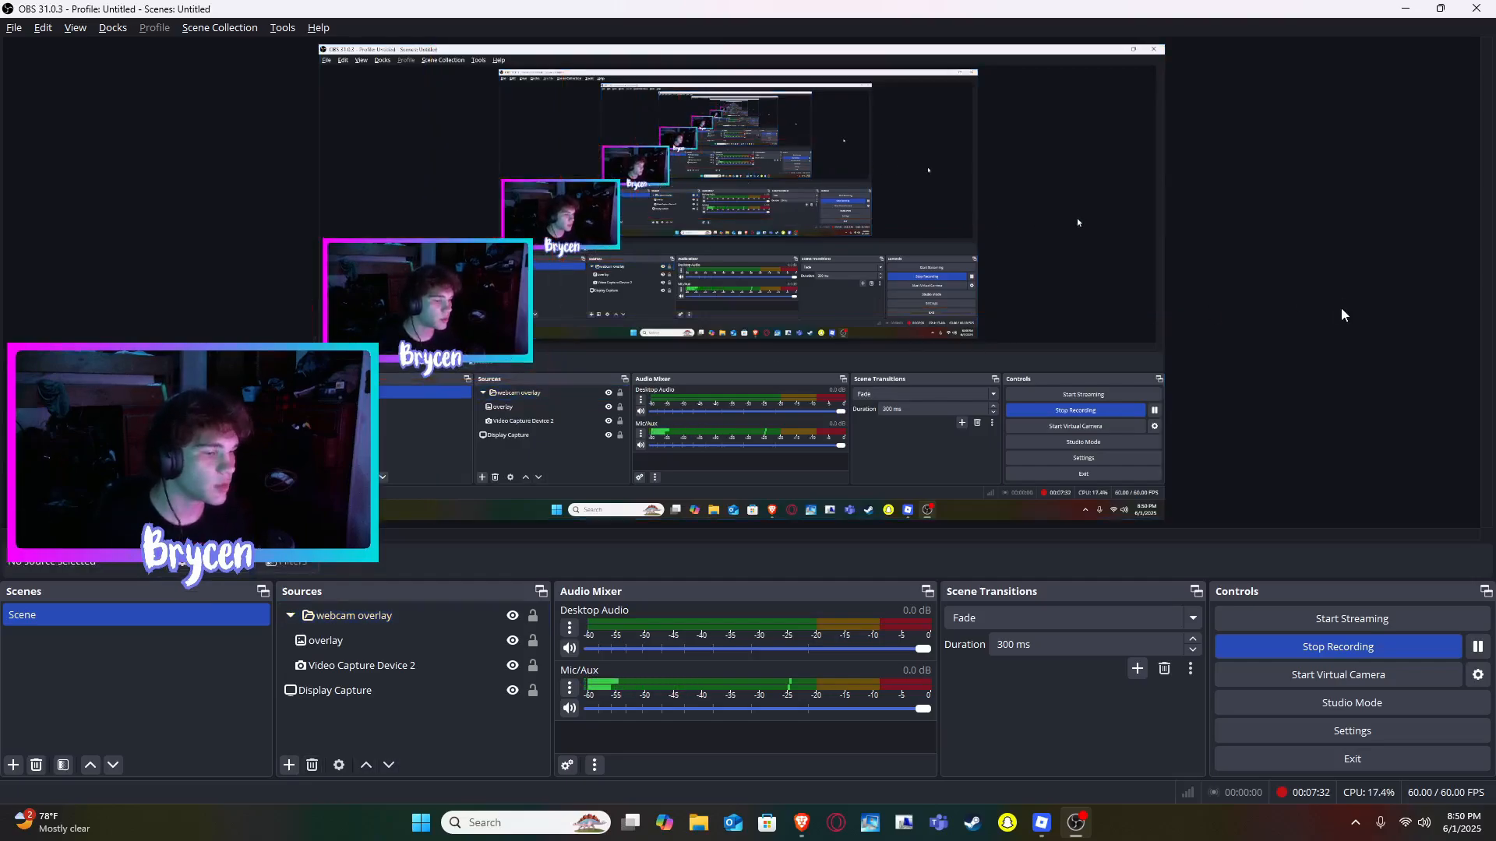